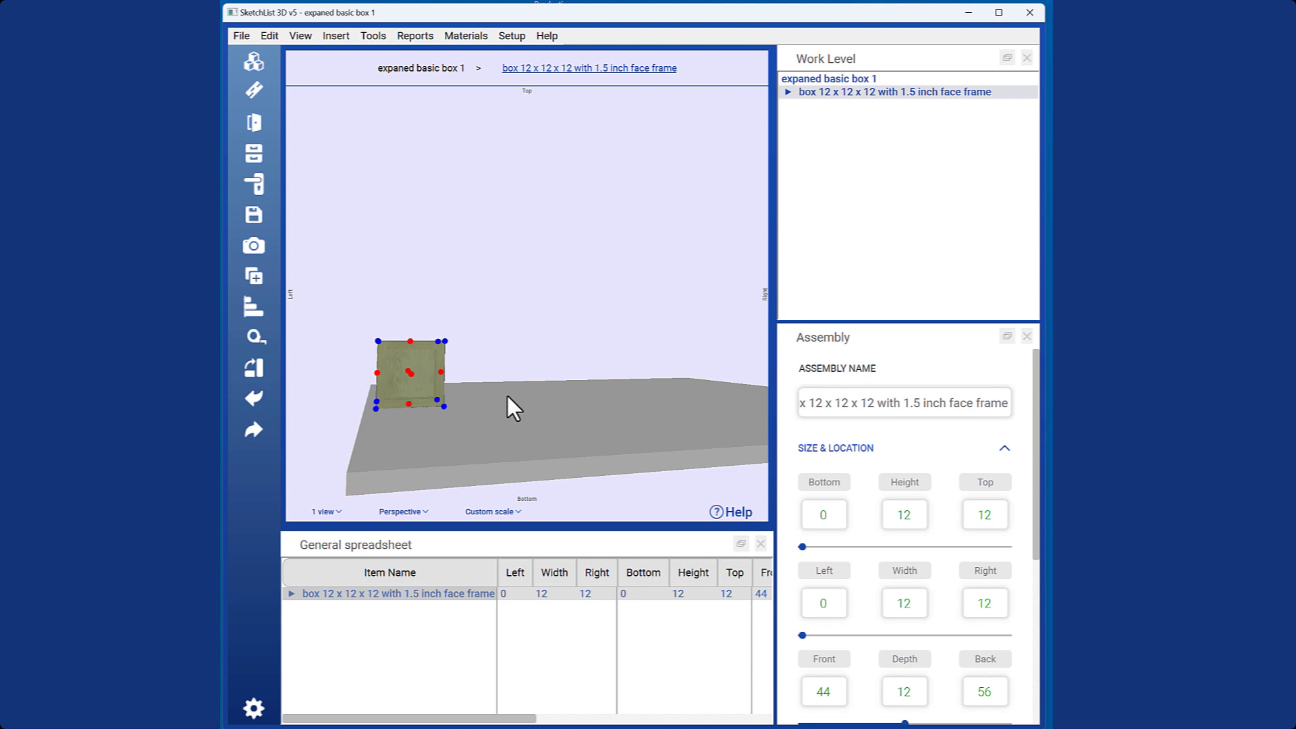
# Step: Resize the box by moving its right face to 36 and setting its height to 48
pyautogui.click(441, 373)
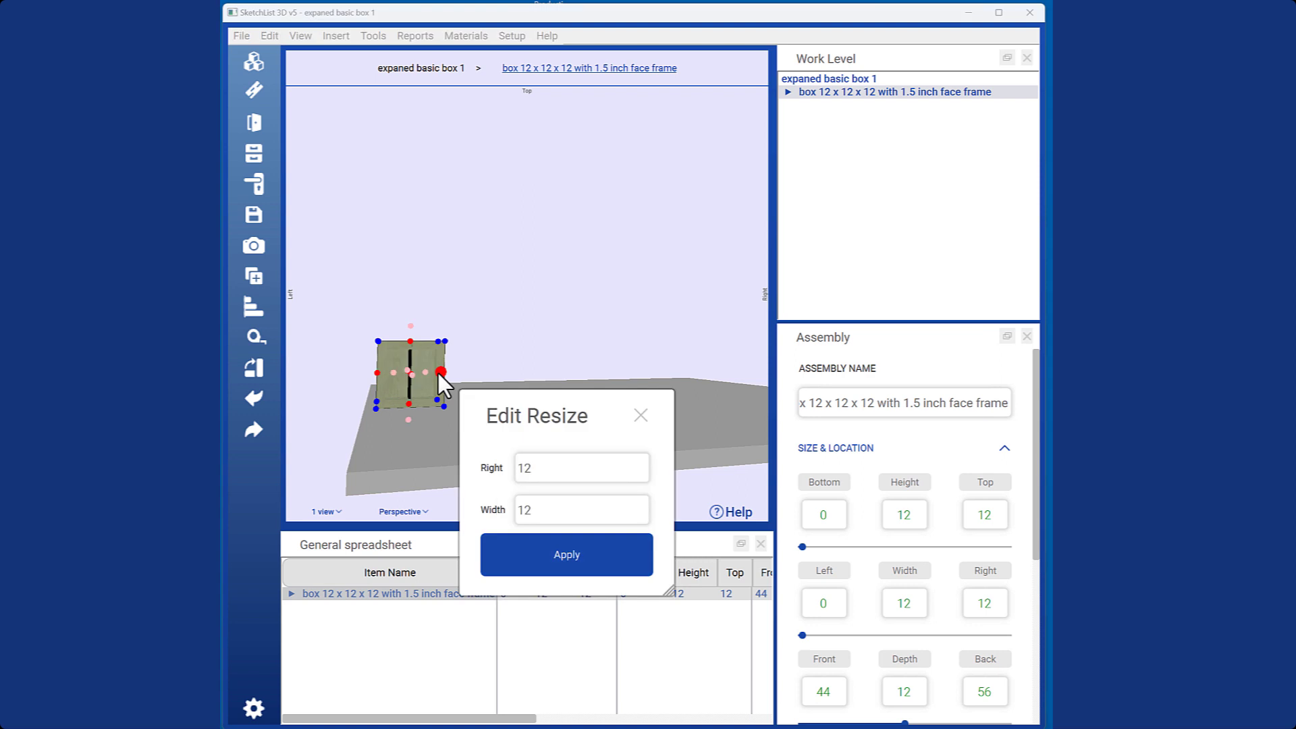
pyautogui.write('36')
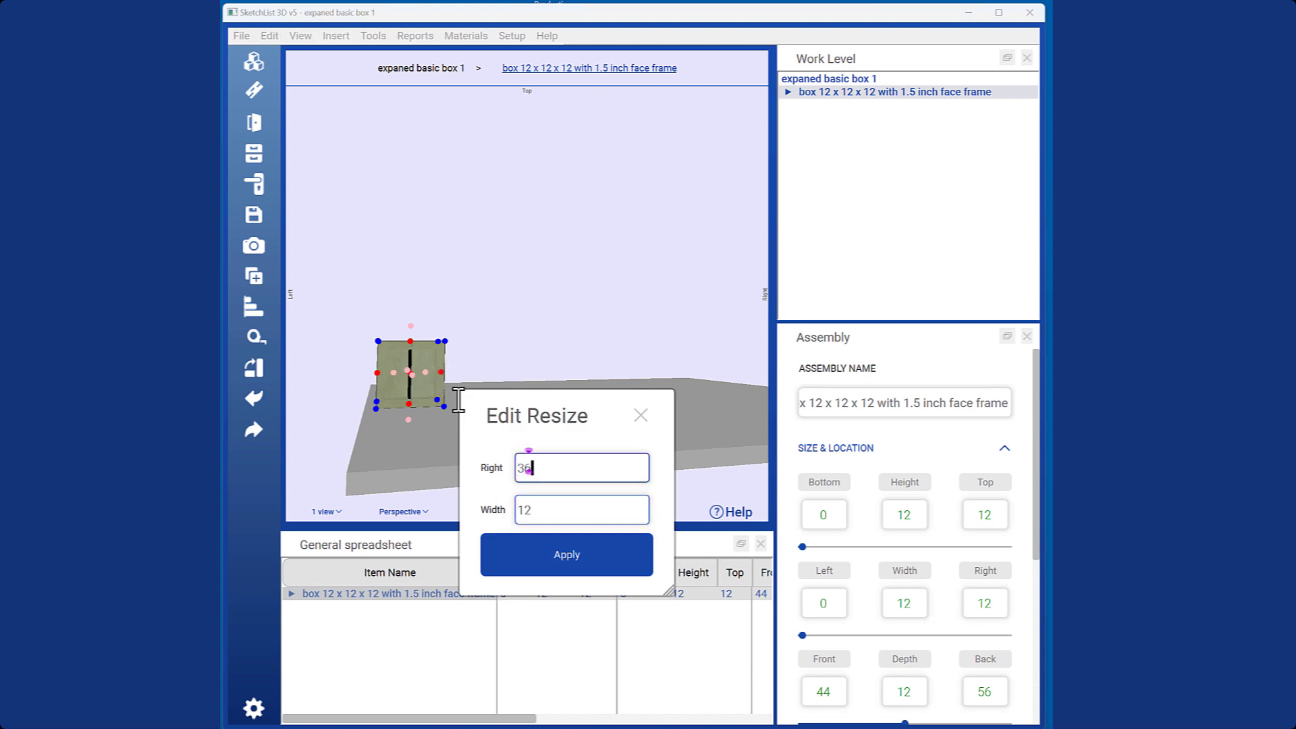
pyautogui.click(566, 555)
pyautogui.click(471, 341)
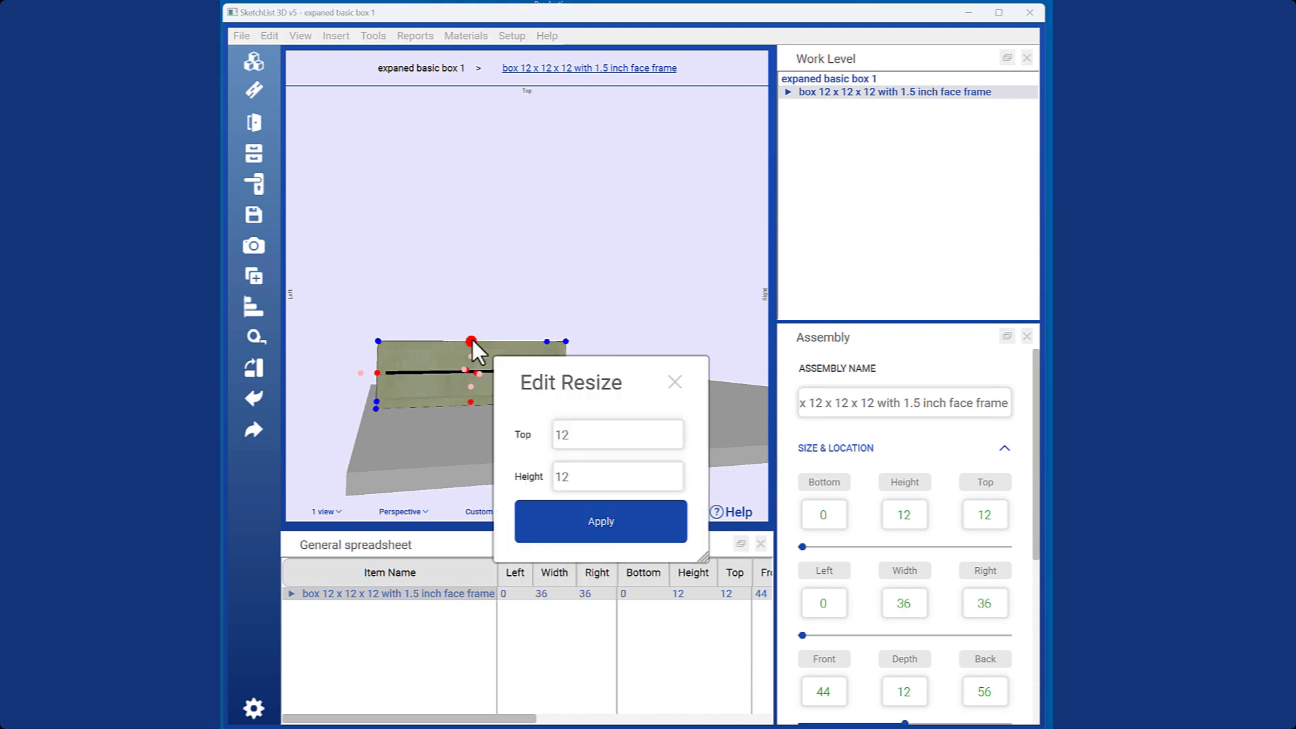
pyautogui.doubleClick(595, 477)
pyautogui.write('48')
pyautogui.press('Return')
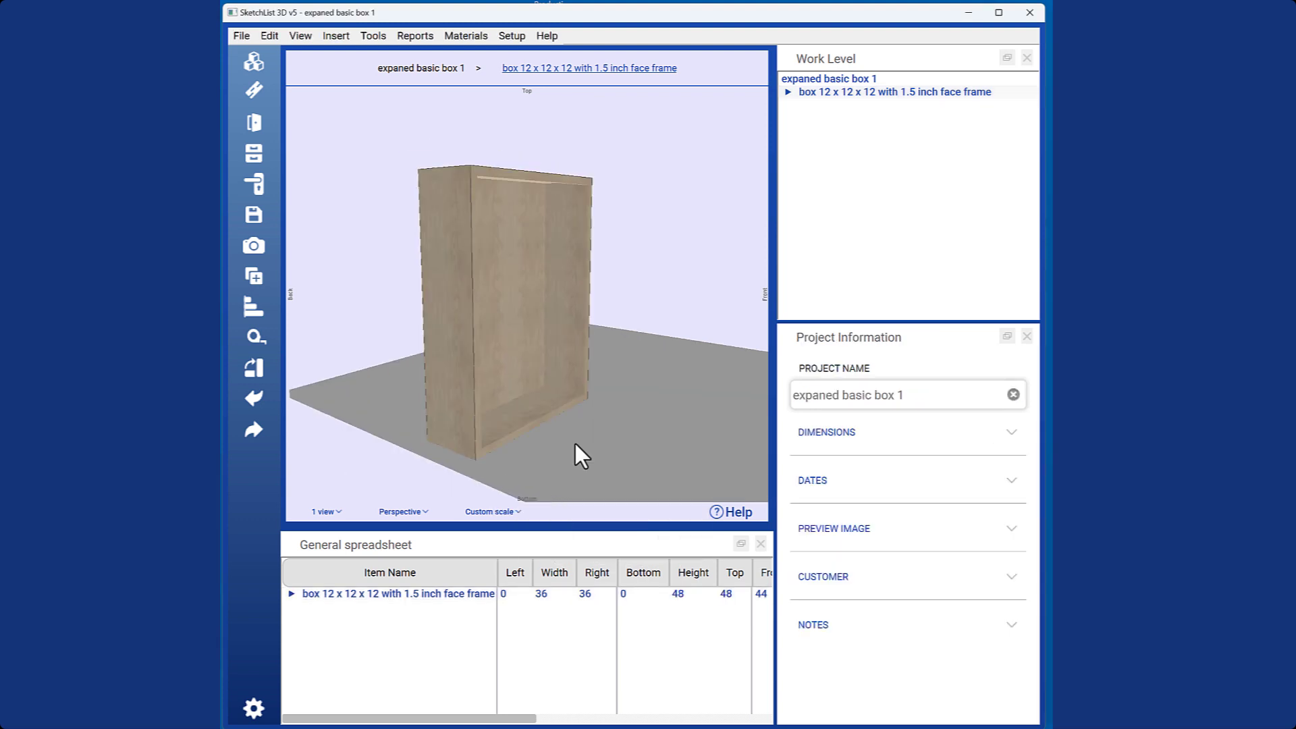
# Step: Extend the box from its back face so that its depth is 18
pyautogui.click(447, 355)
pyautogui.moveTo(543, 317); pyautogui.dragTo(568, 306, button='middle')
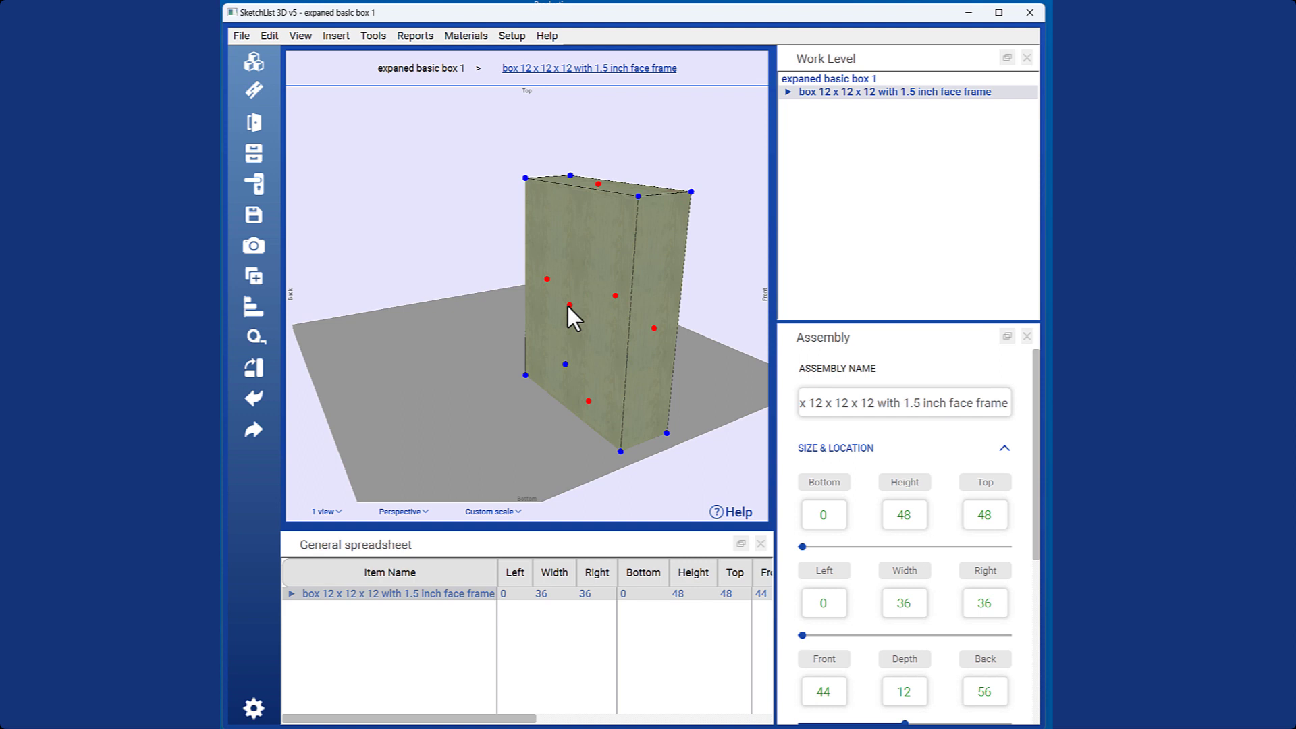
pyautogui.click(568, 306)
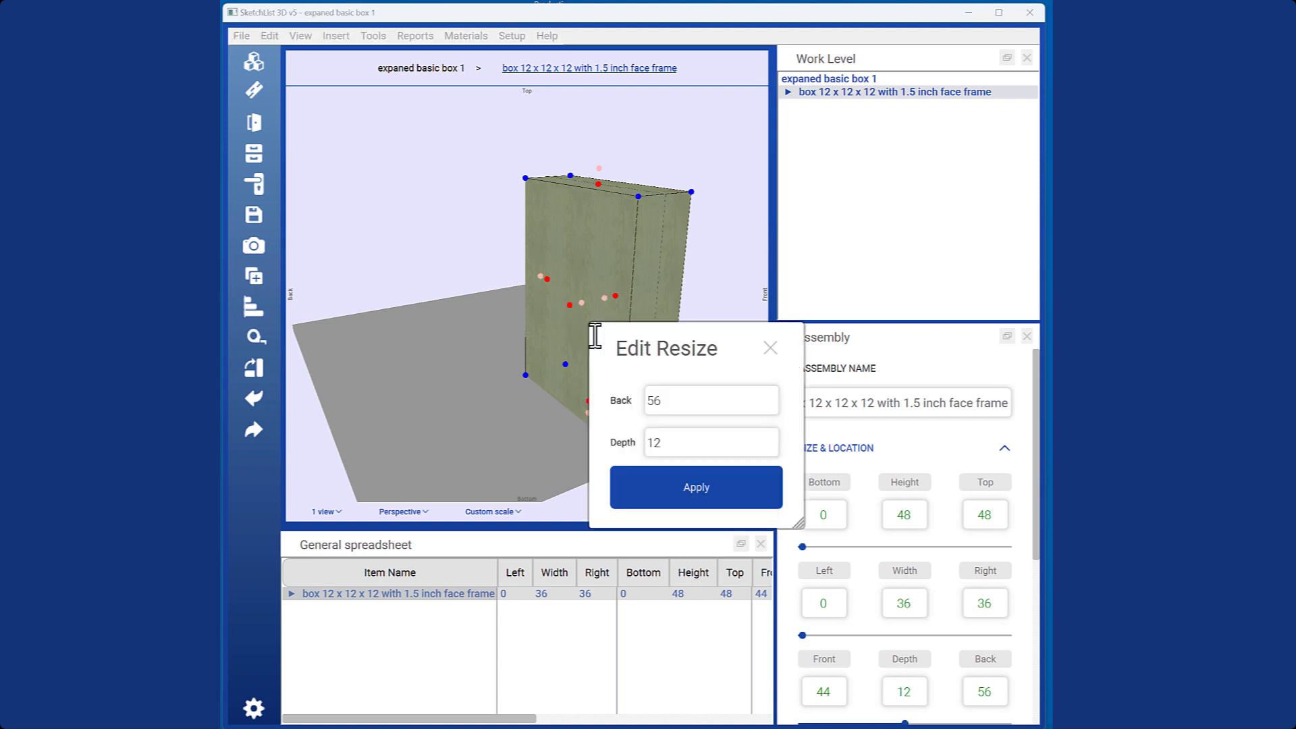
pyautogui.doubleClick(690, 444)
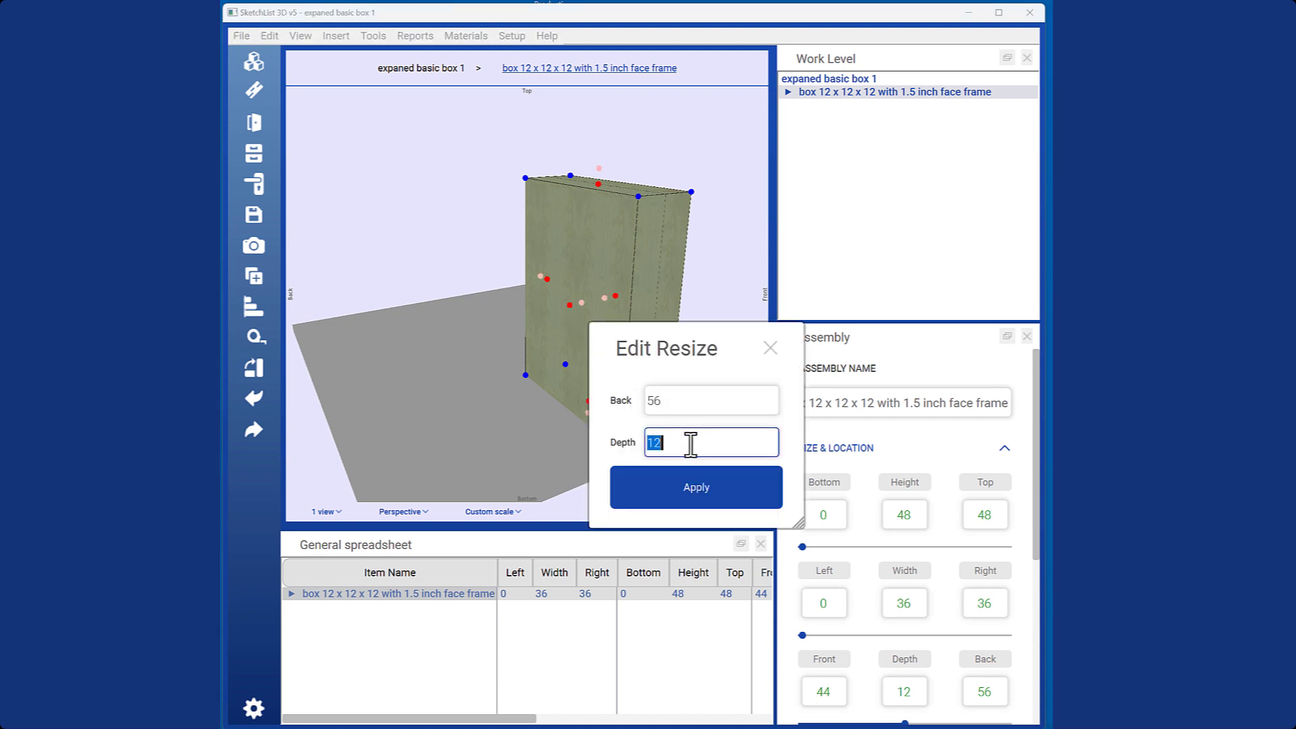
pyautogui.write('18')
pyautogui.click(701, 487)
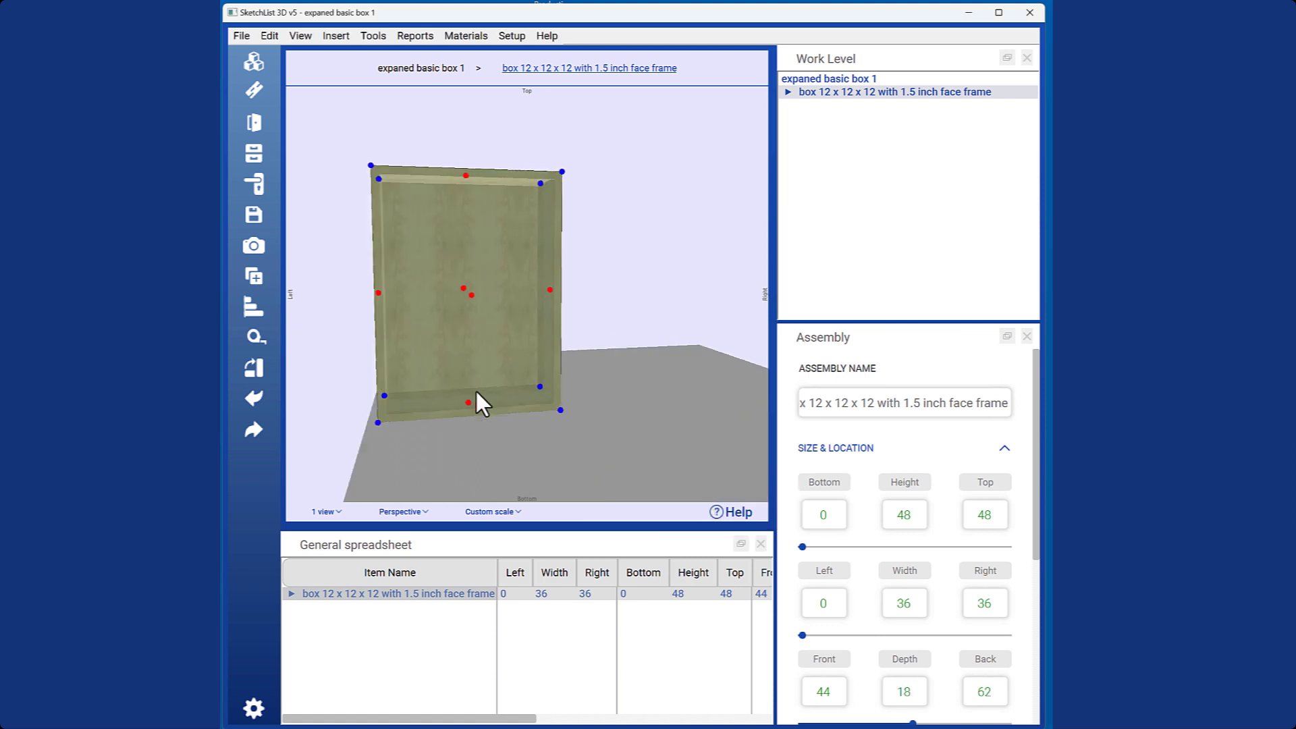
pyautogui.click(475, 389)
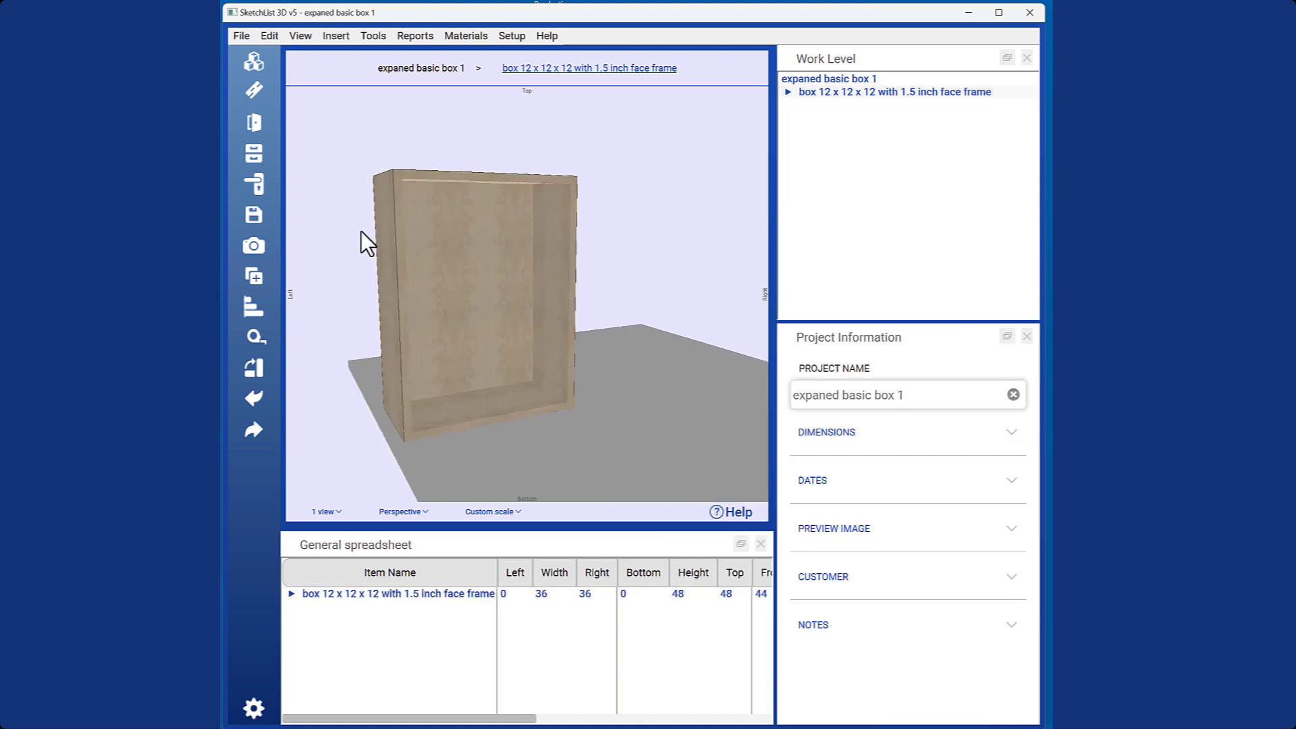
# Step: Create a new oak board named shelf for the box, with width 12, height .75 and depth 12
pyautogui.click(255, 90)
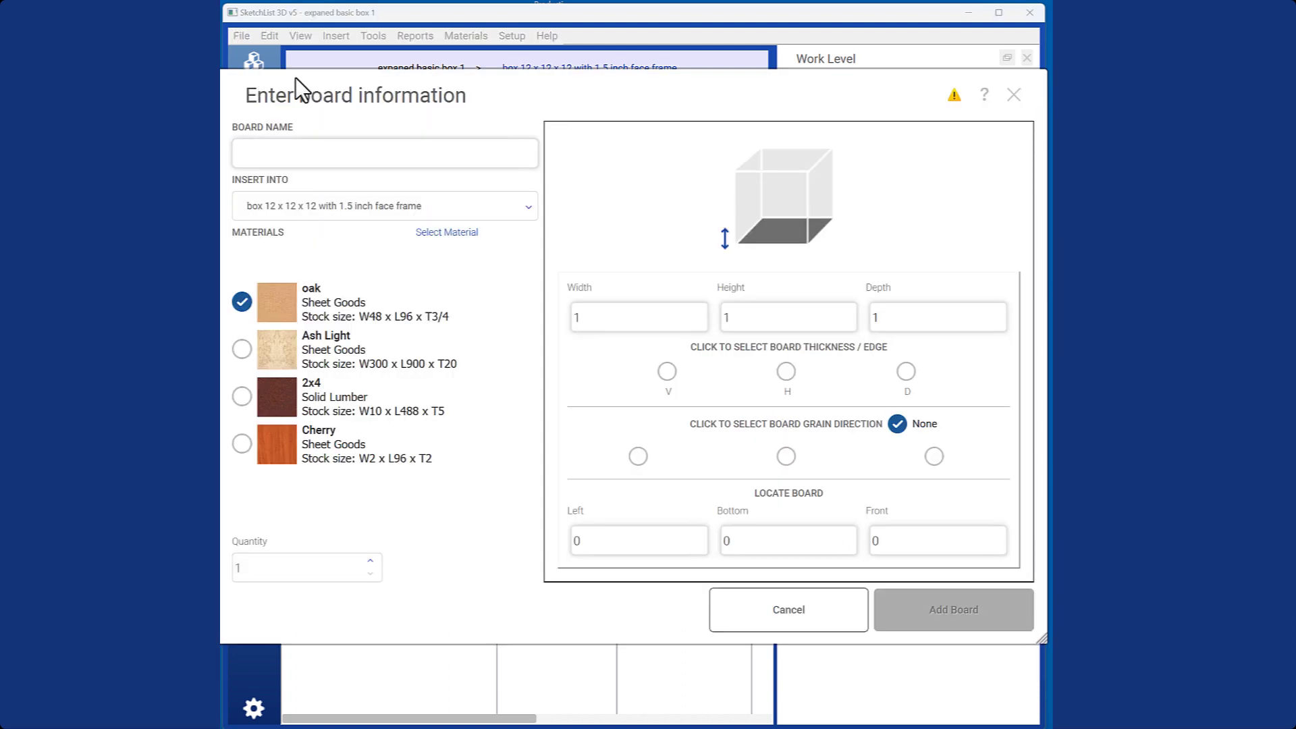
pyautogui.write('shelf')
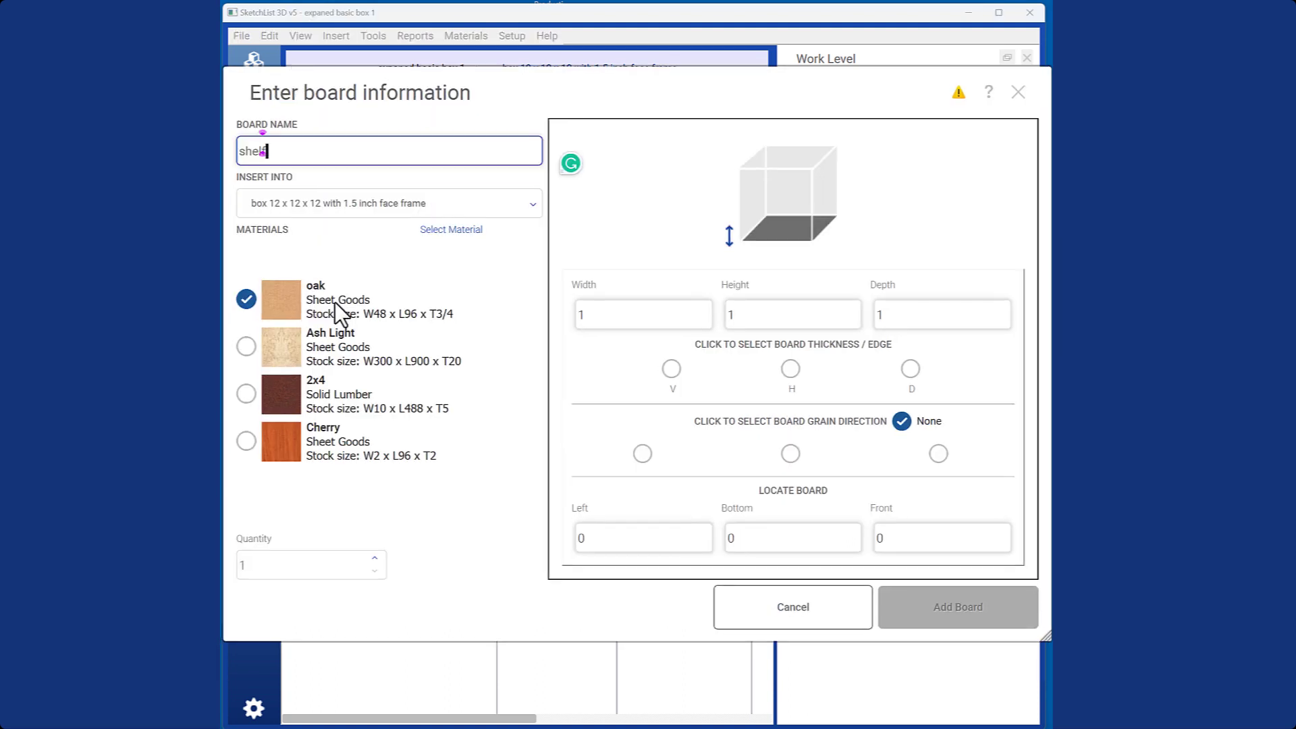
pyautogui.press('Tab')
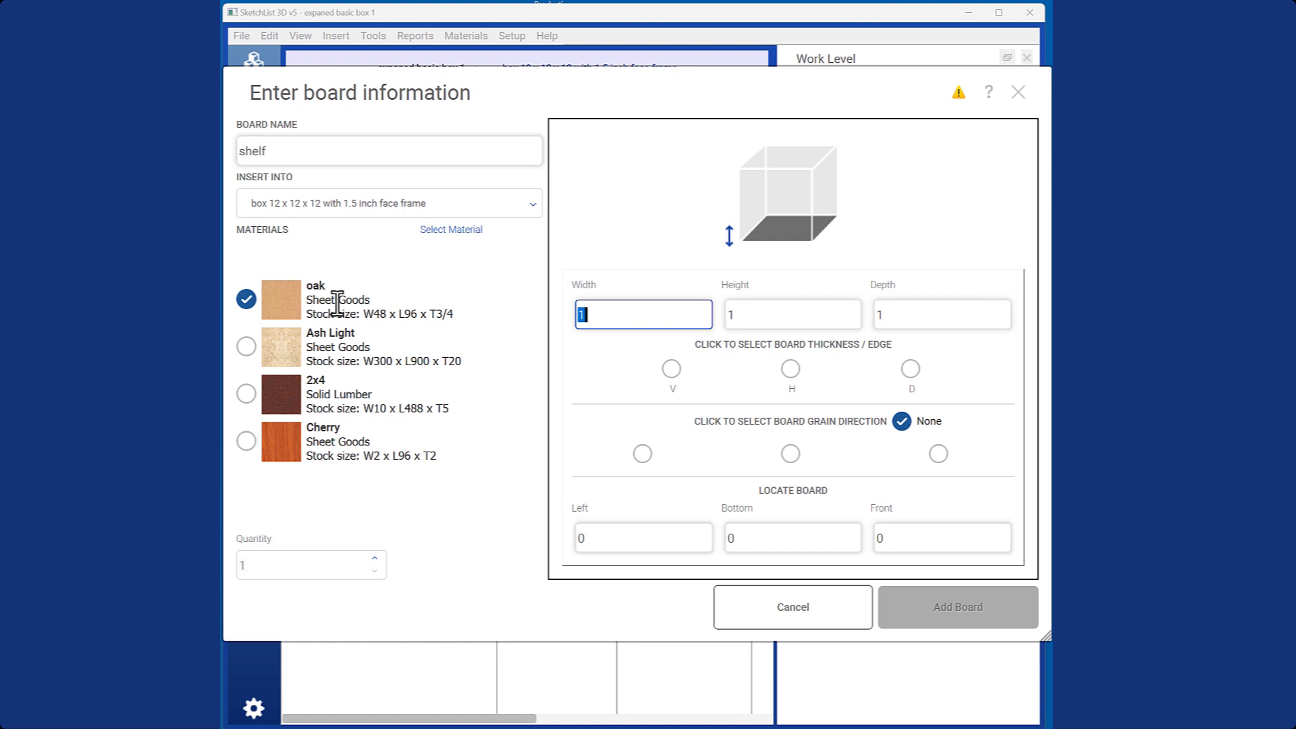
pyautogui.write('2')
pyautogui.press('Tab')
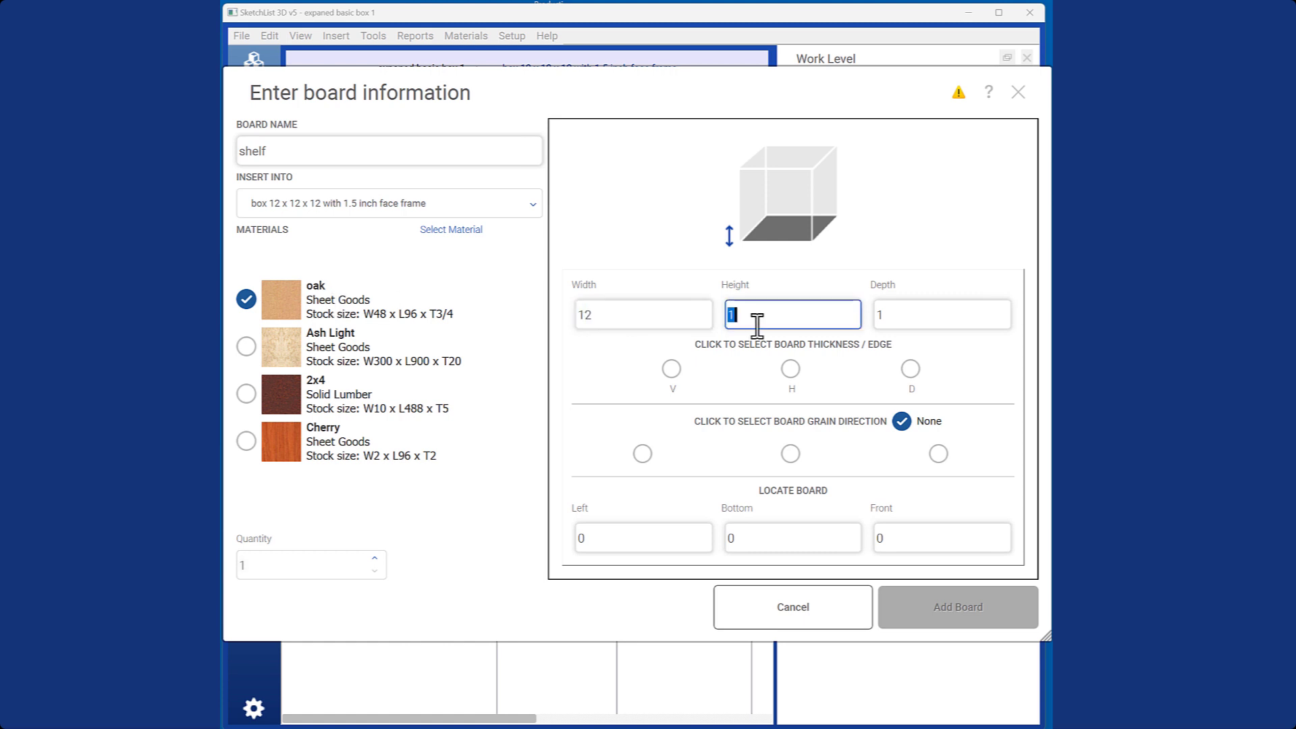
pyautogui.click(887, 319)
pyautogui.write('12')
pyautogui.click(810, 313)
pyautogui.write('.75')
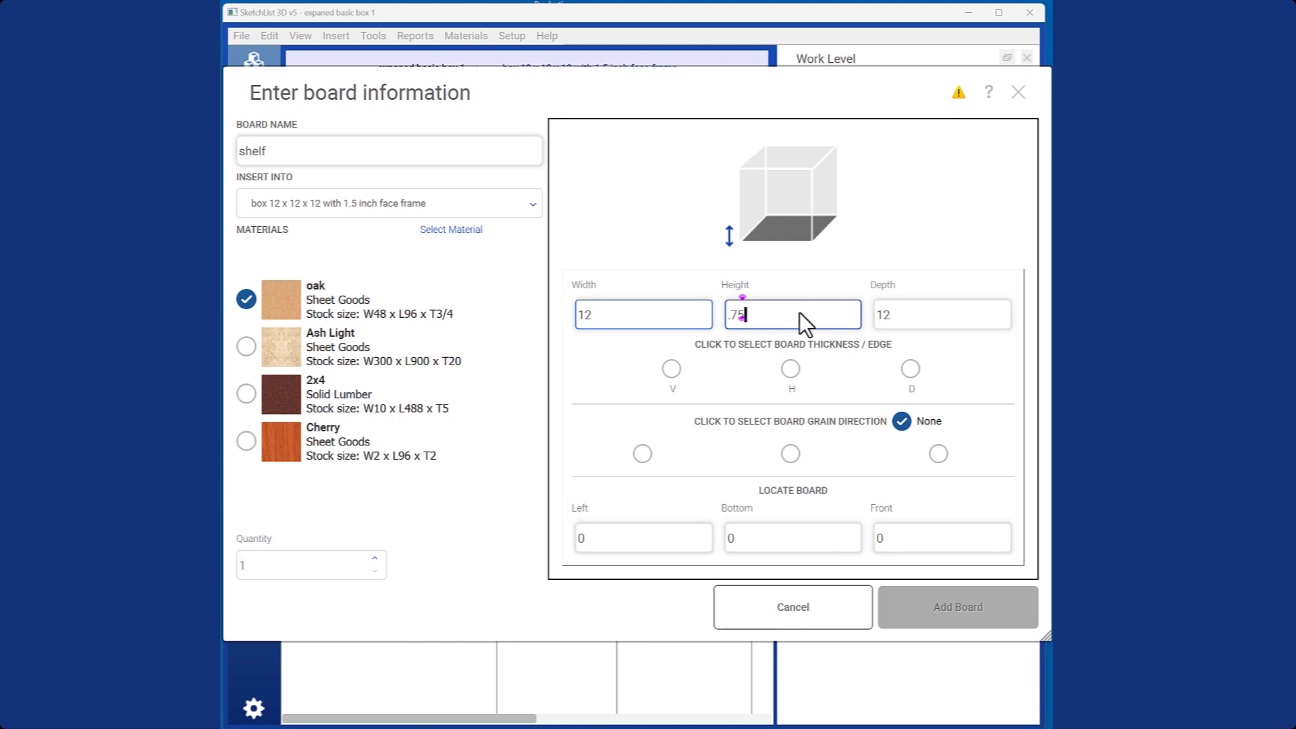
pyautogui.press('Return')
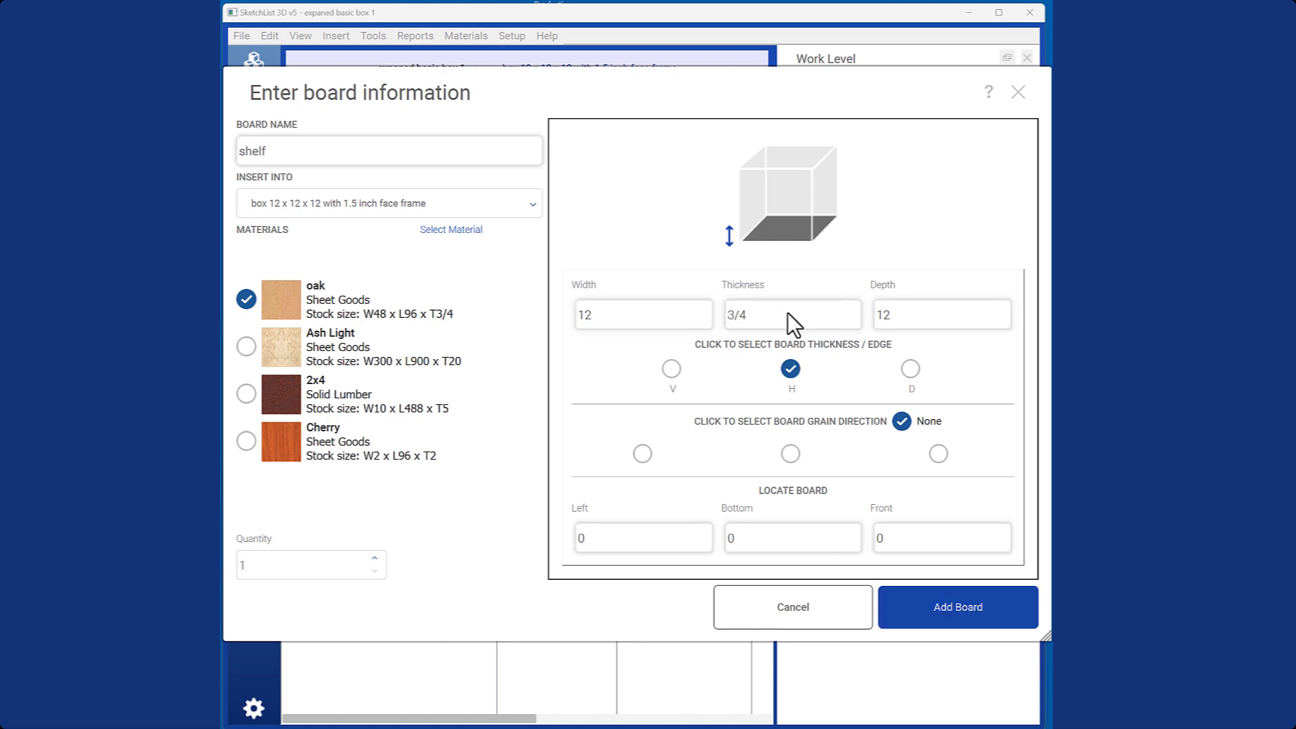
# Step: Set the shelf's grain along its width, locate it at left 3/4, bottom 12 and front 3/4, and add the board
pyautogui.click(644, 454)
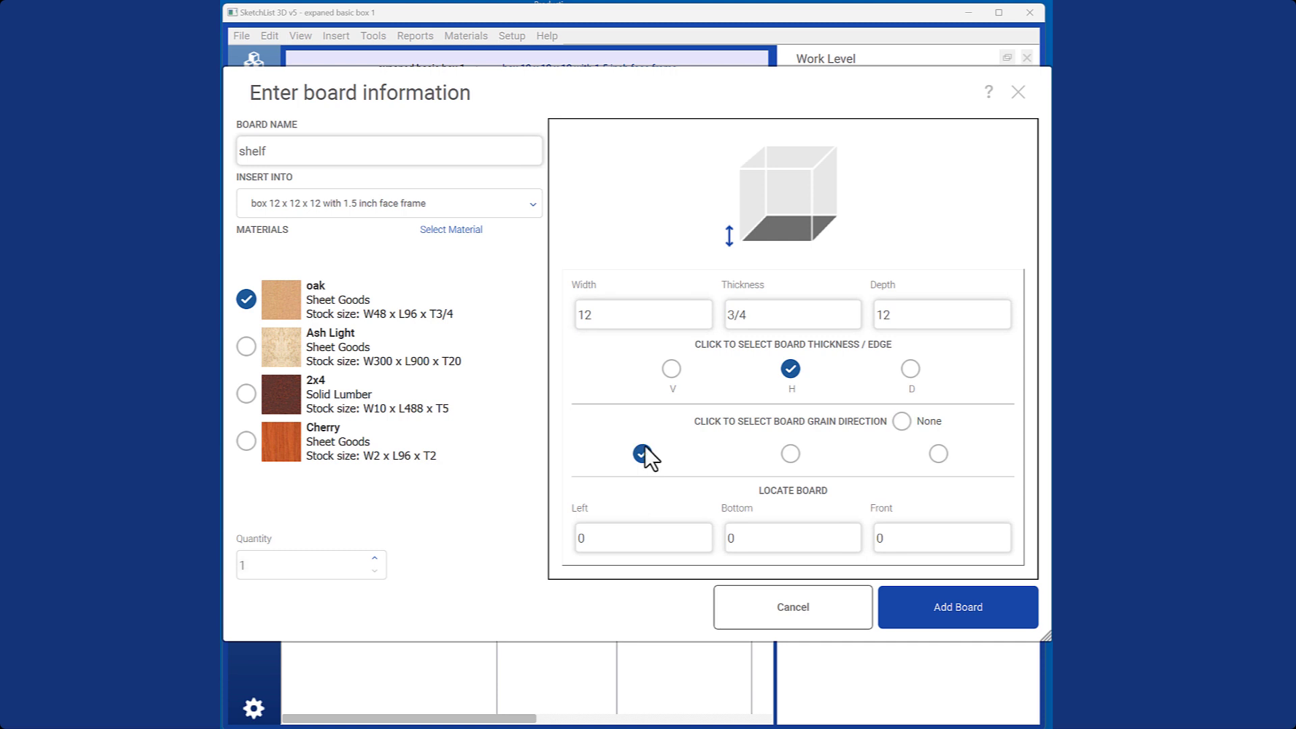
pyautogui.press('Tab')
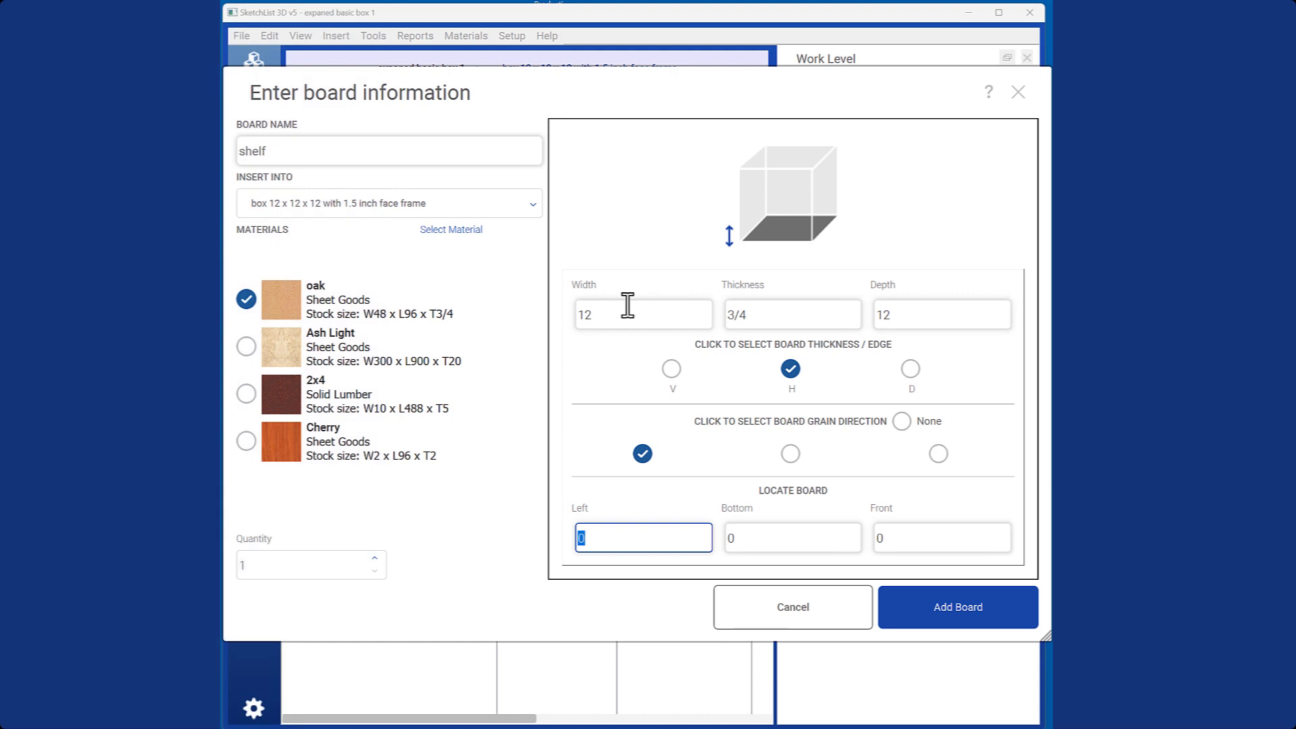
pyautogui.write('.75')
pyautogui.press('Tab')
pyautogui.write('12')
pyautogui.click(881, 540)
pyautogui.press('BackSpace')
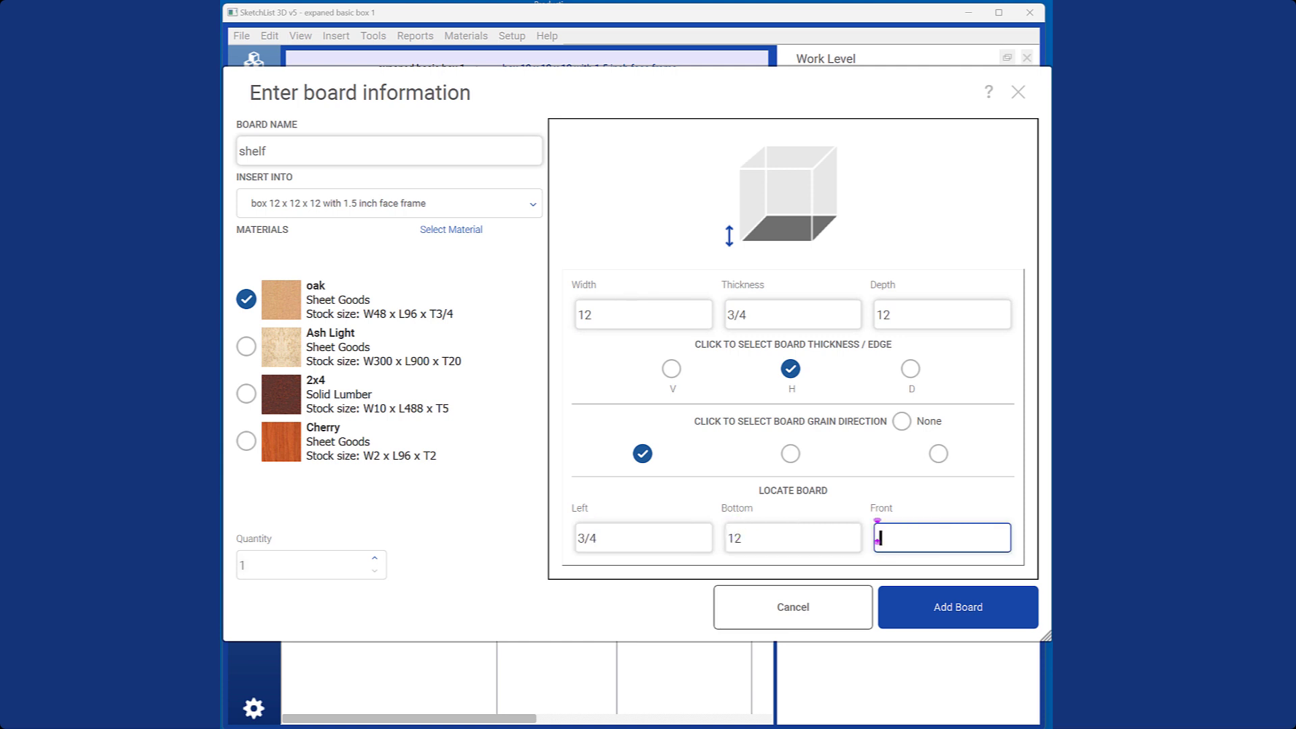
pyautogui.press('Return')
# Step: Stretch the shelf's right end to the inner face of the box's right side, giving a width of 34 1/2
pyautogui.click(581, 329)
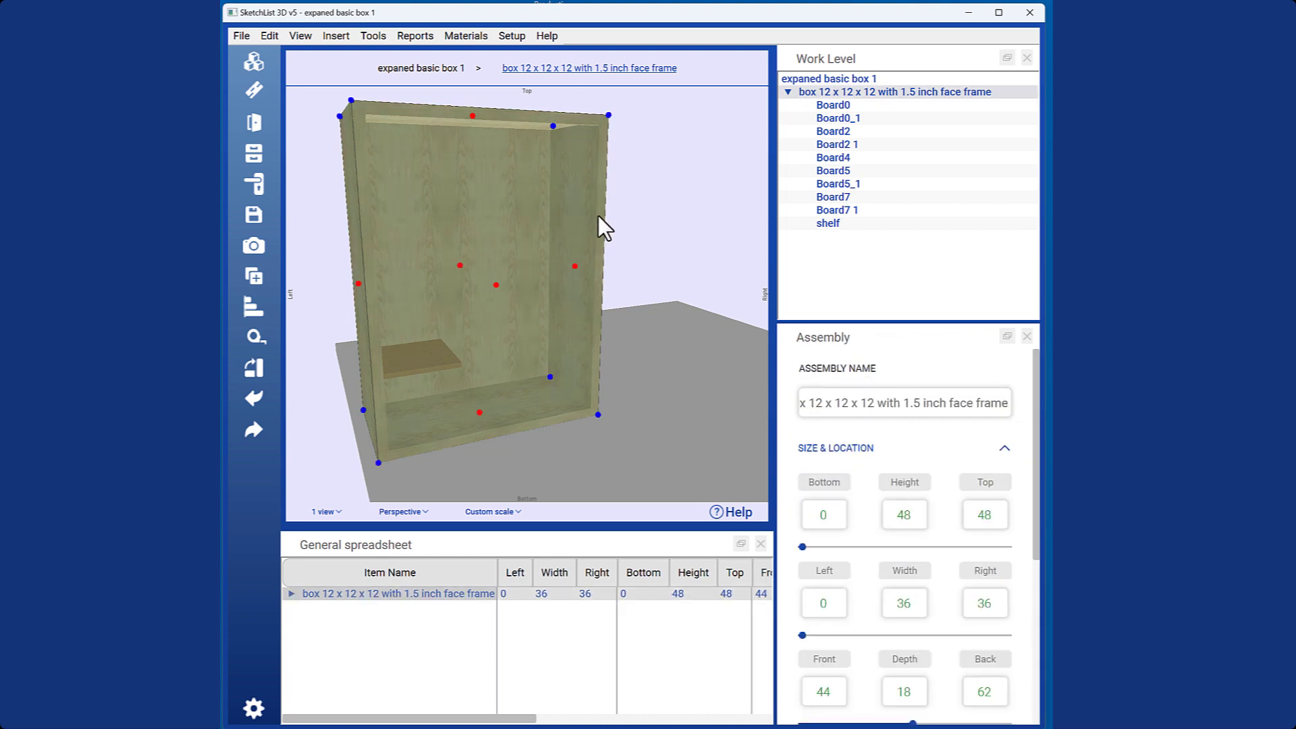
pyautogui.click(622, 67)
pyautogui.click(508, 361)
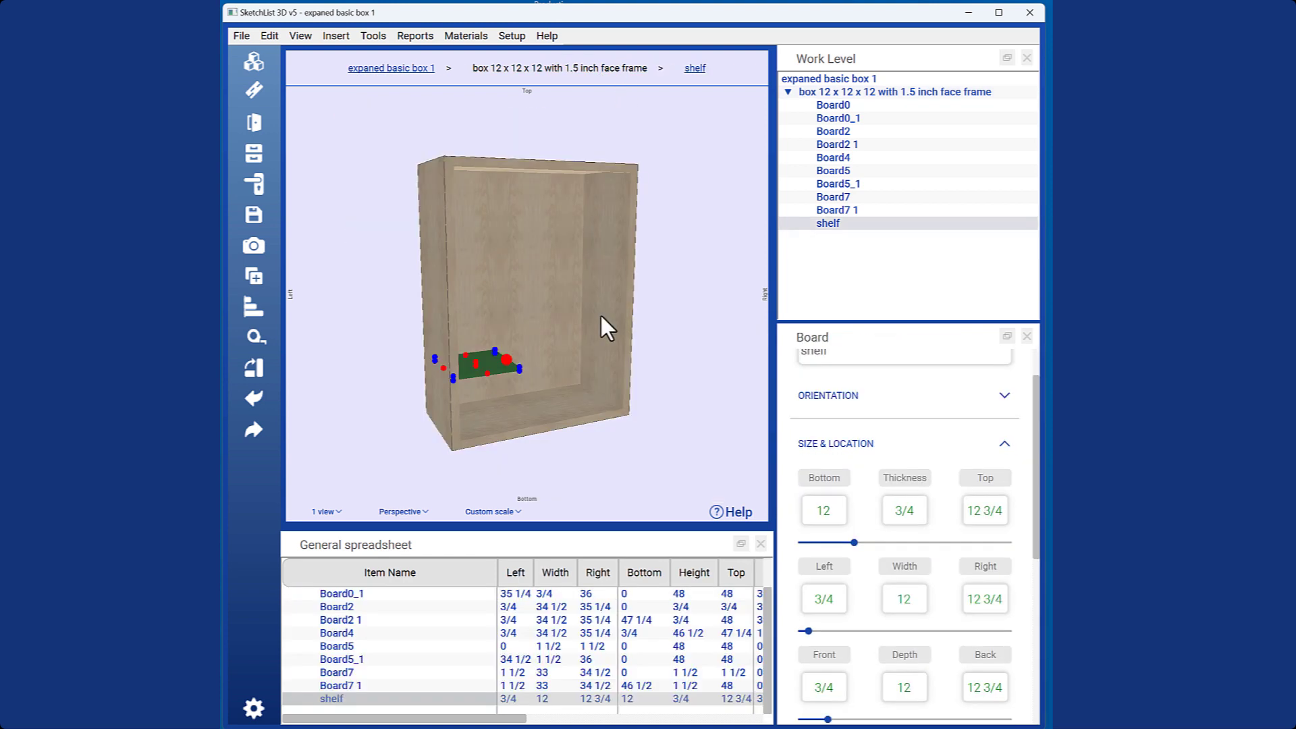
pyautogui.keyDown('shift'); pyautogui.moveTo(519, 368); pyautogui.dragTo(594, 347); pyautogui.keyUp('shift')
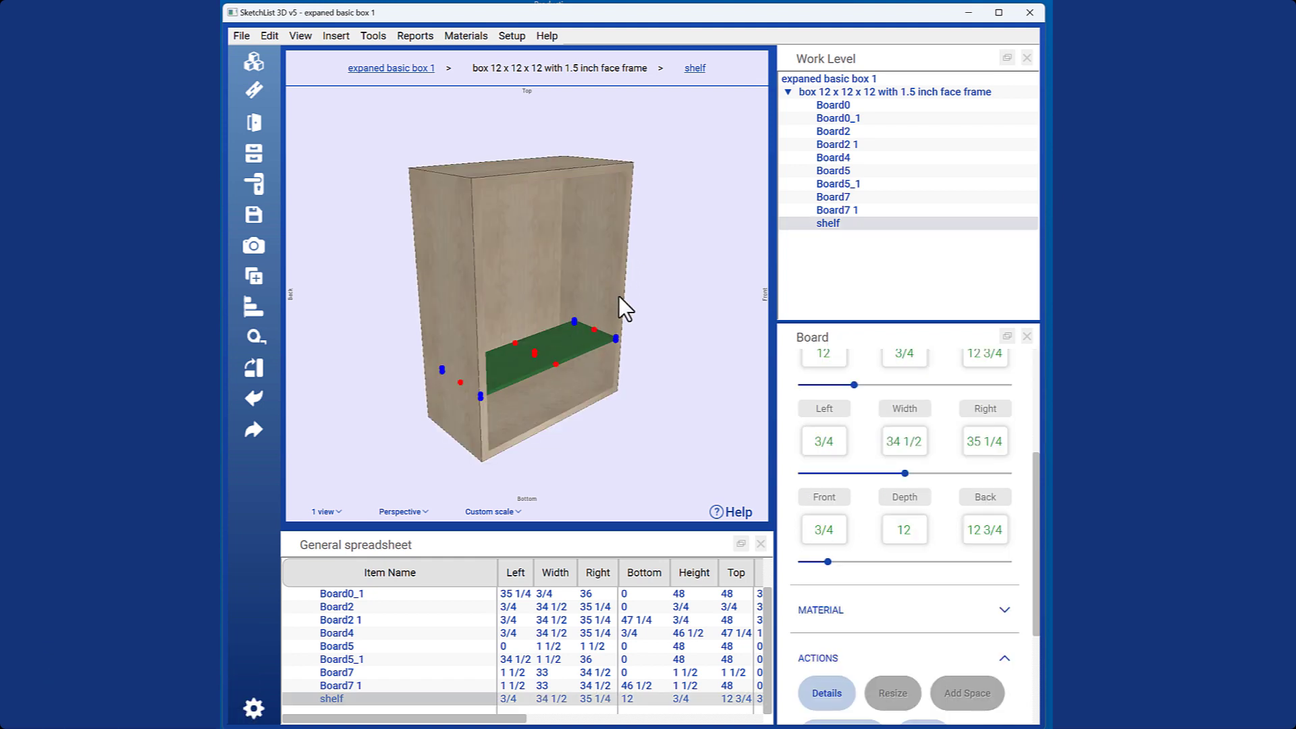
# Step: Clone the left side board of the box
pyautogui.click(620, 297)
pyautogui.click(542, 375)
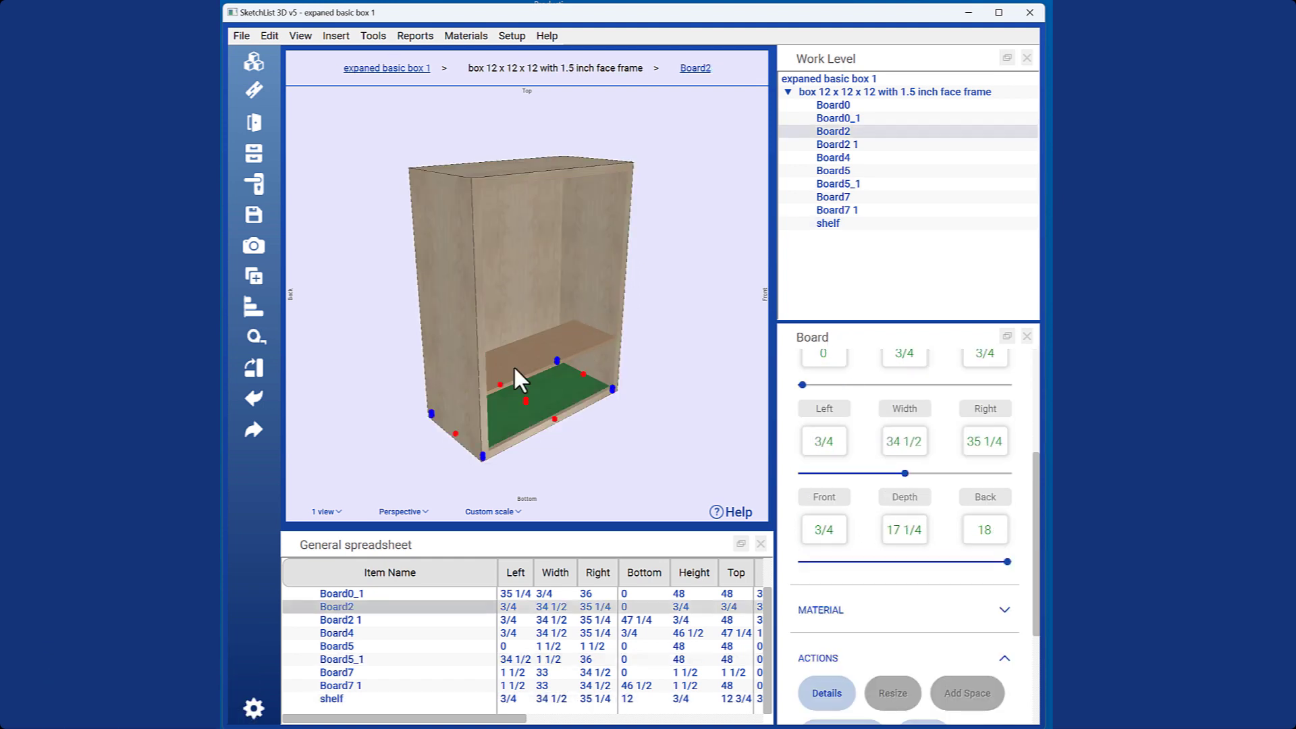
pyautogui.click(513, 366)
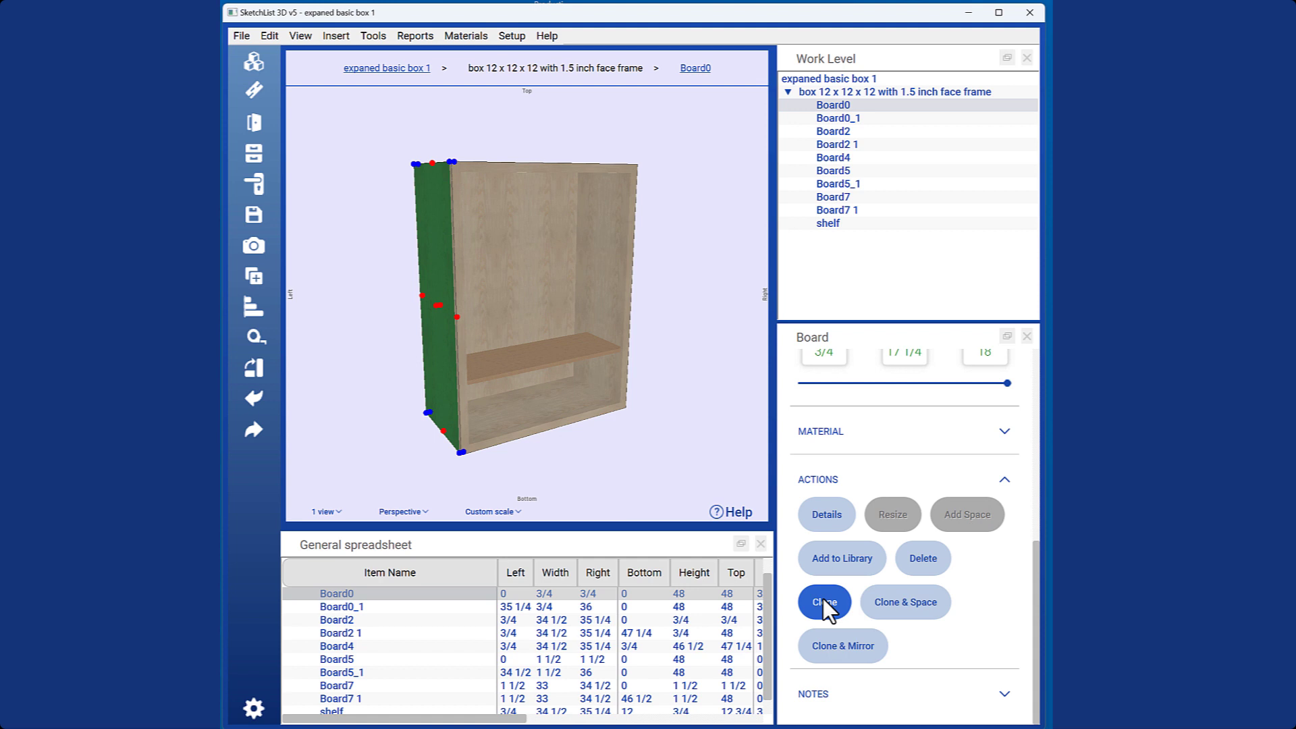
pyautogui.click(824, 598)
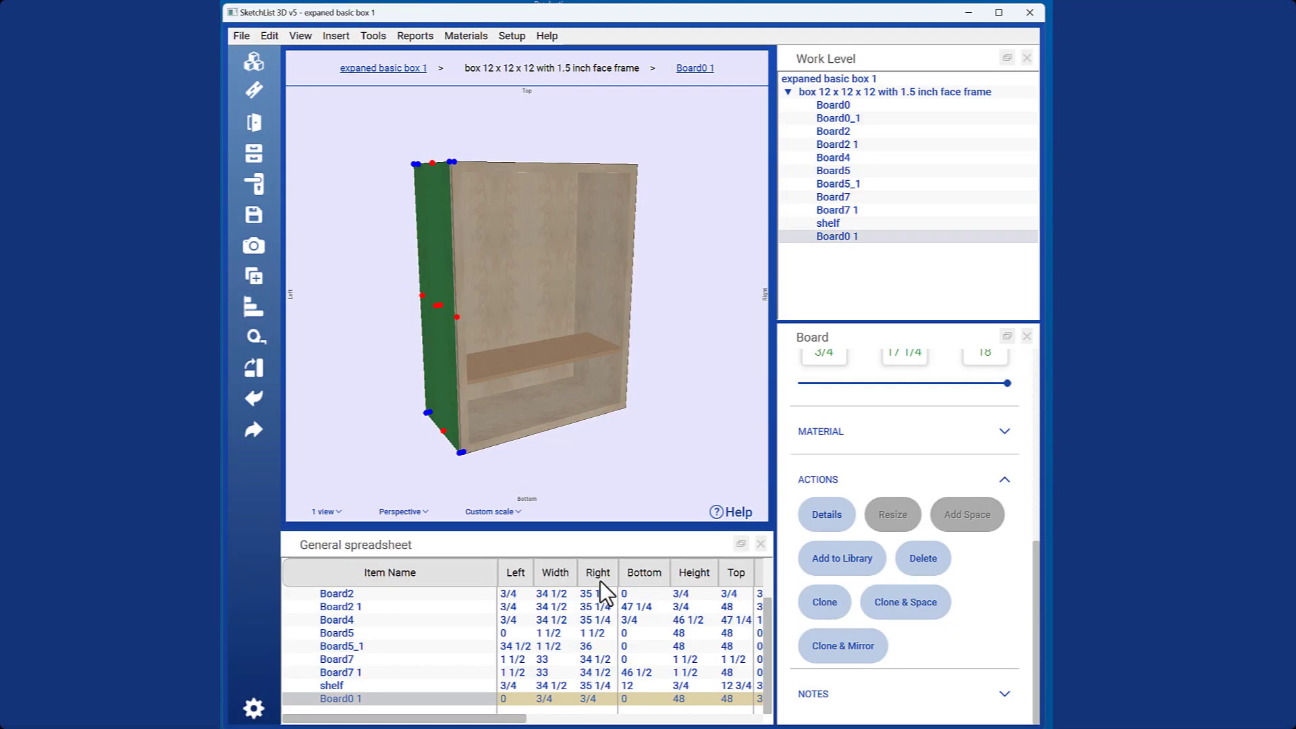
# Step: Narrow the spreadsheet's Item Name column and open the cloned board's name for editing
pyautogui.moveTo(497, 573); pyautogui.dragTo(405, 563)
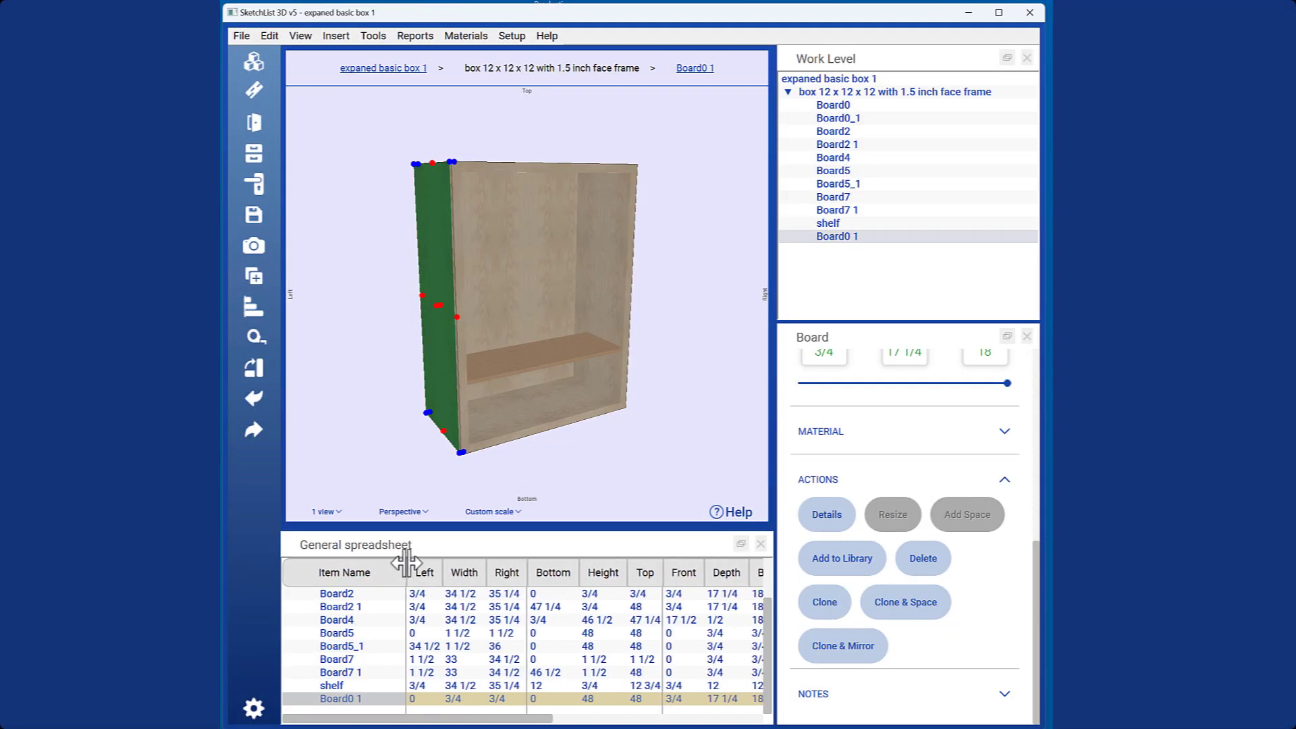
pyautogui.doubleClick(385, 699)
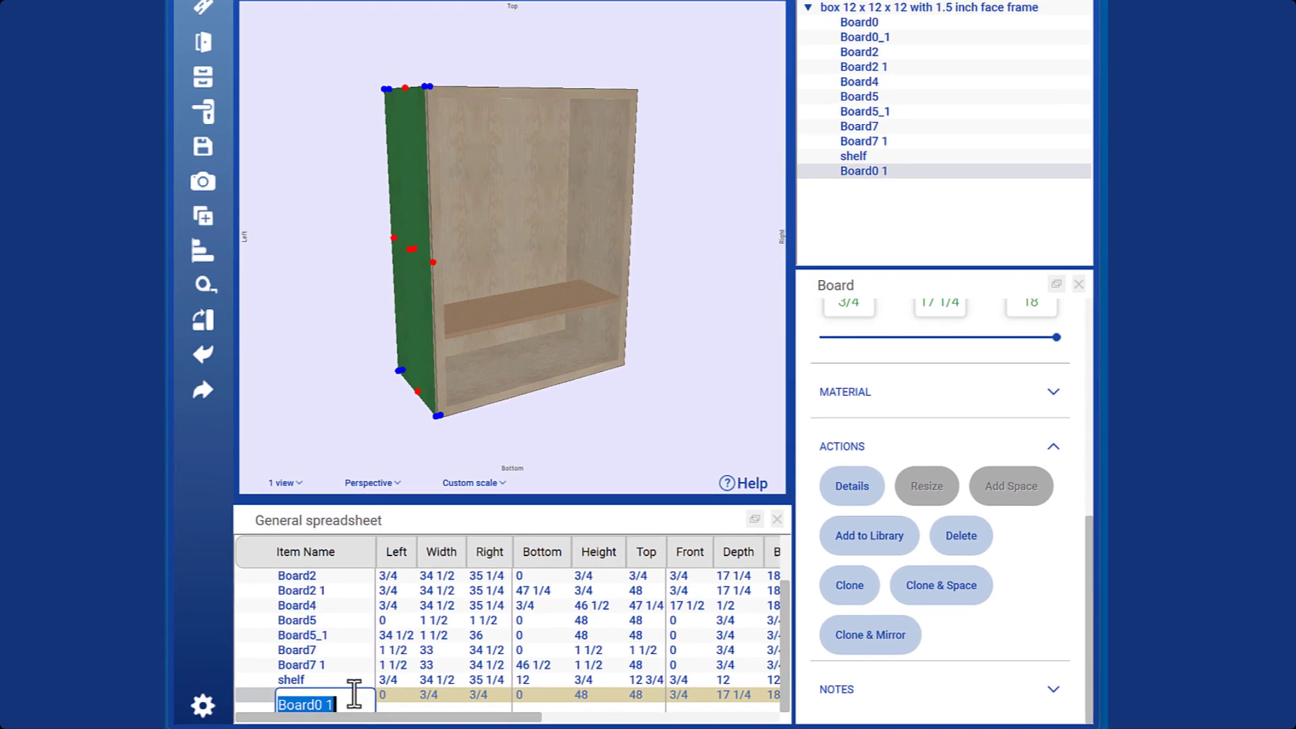
pyautogui.press('Return')
pyautogui.click(740, 370)
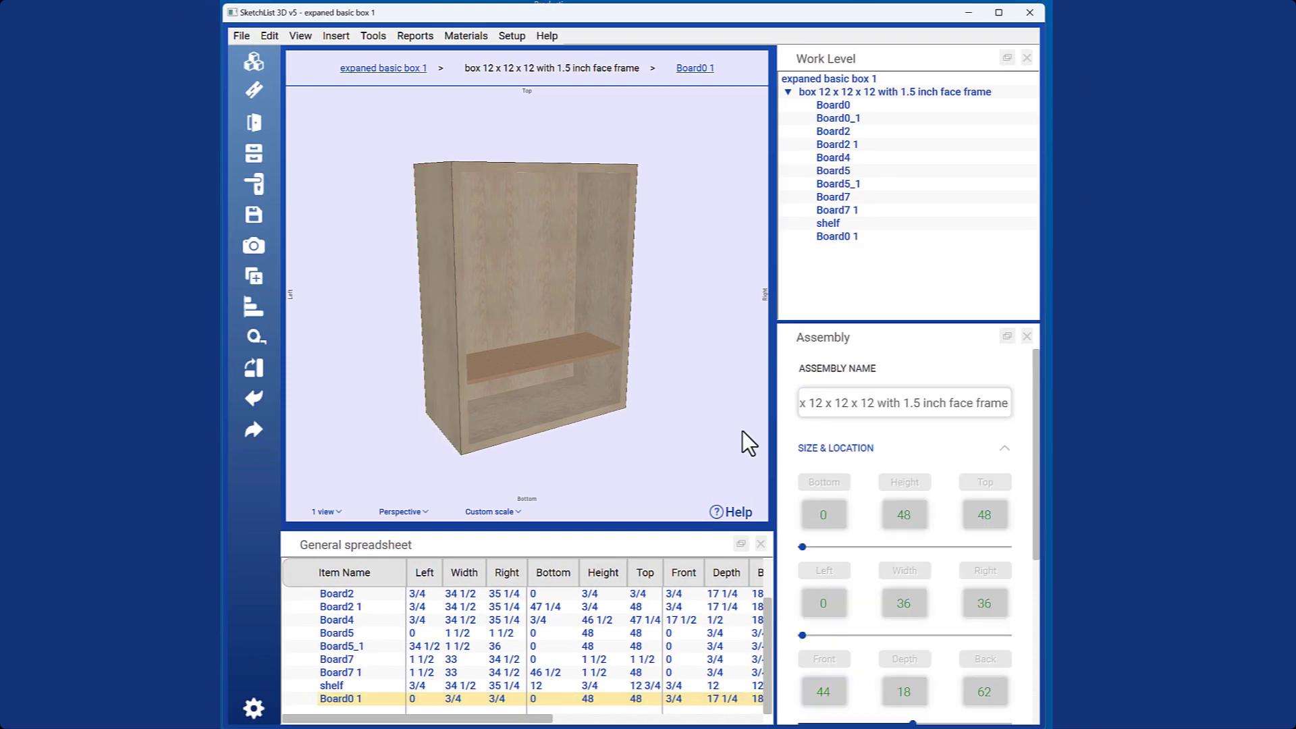
# Step: Move the cloned board into the box at left 9 1/32 and center-align it left to right with the shelf
pyautogui.moveTo(802, 526); pyautogui.dragTo(855, 526)
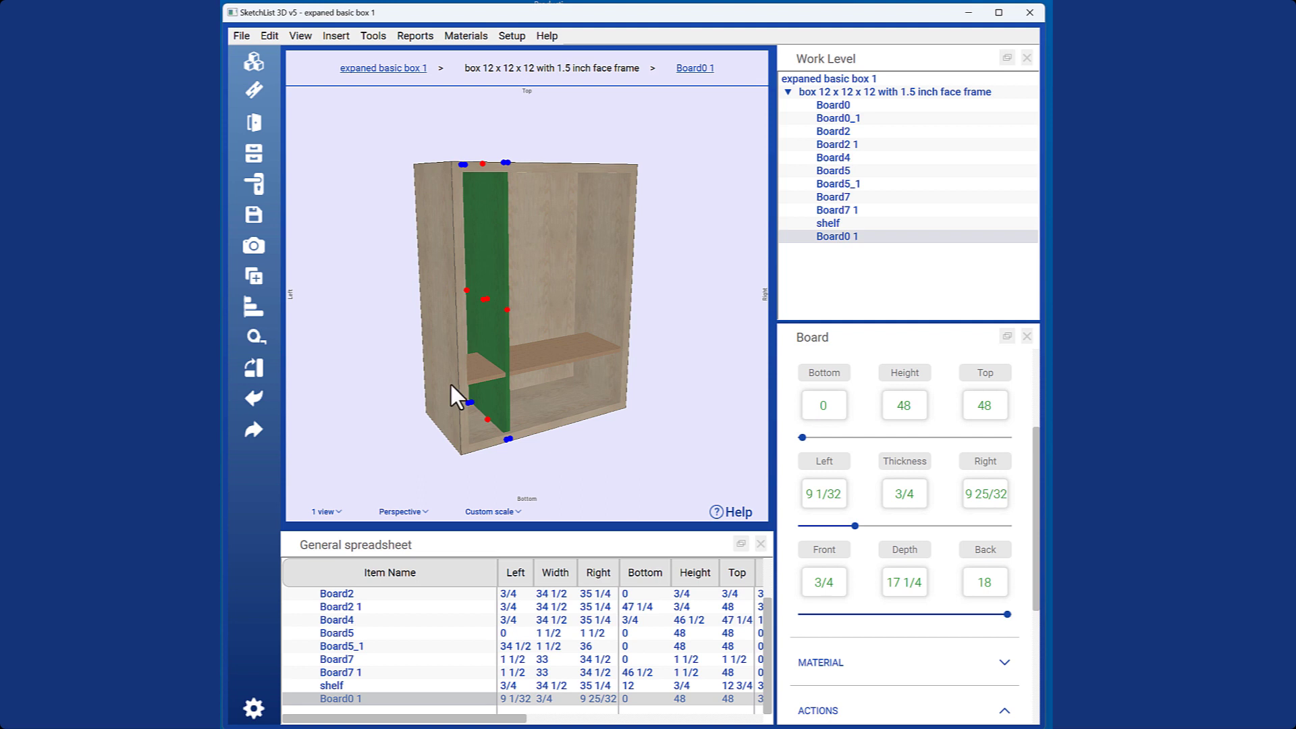
pyautogui.click(536, 353)
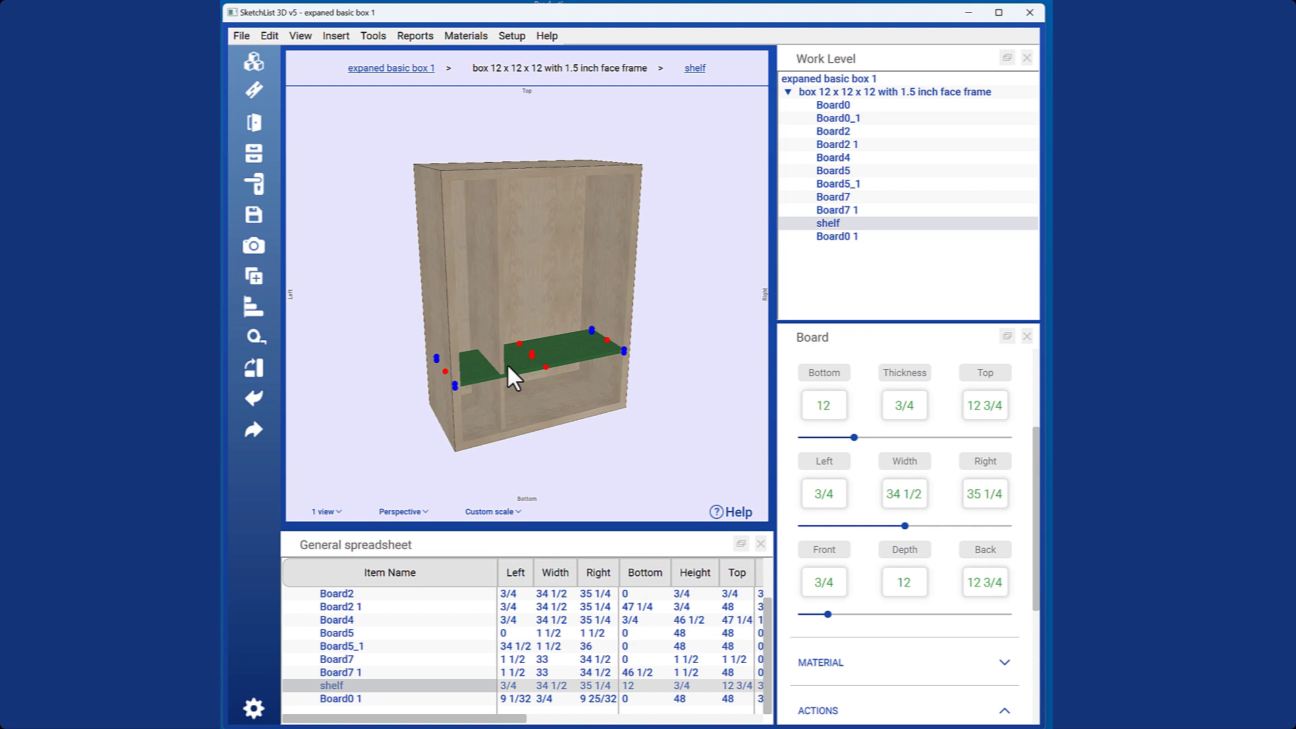
pyautogui.keyDown('ctrl'); pyautogui.click(491, 337); pyautogui.keyUp('ctrl')
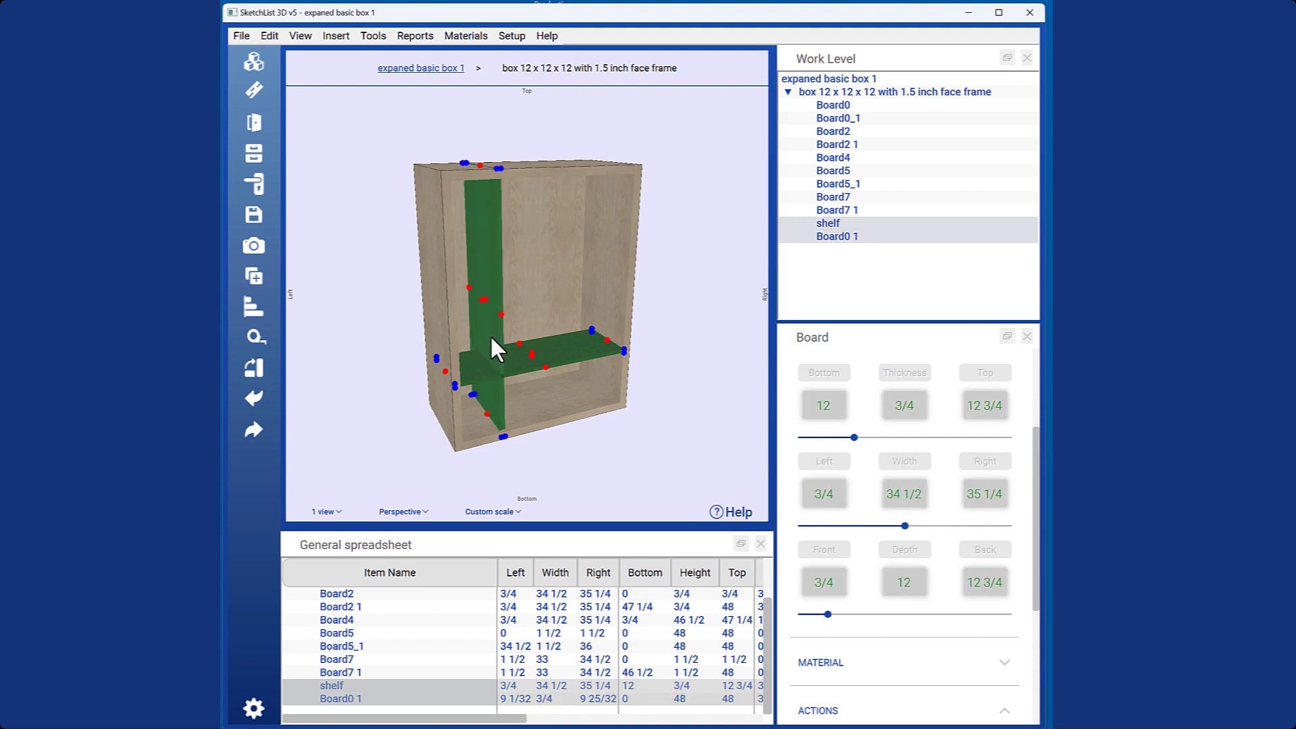
pyautogui.click(254, 307)
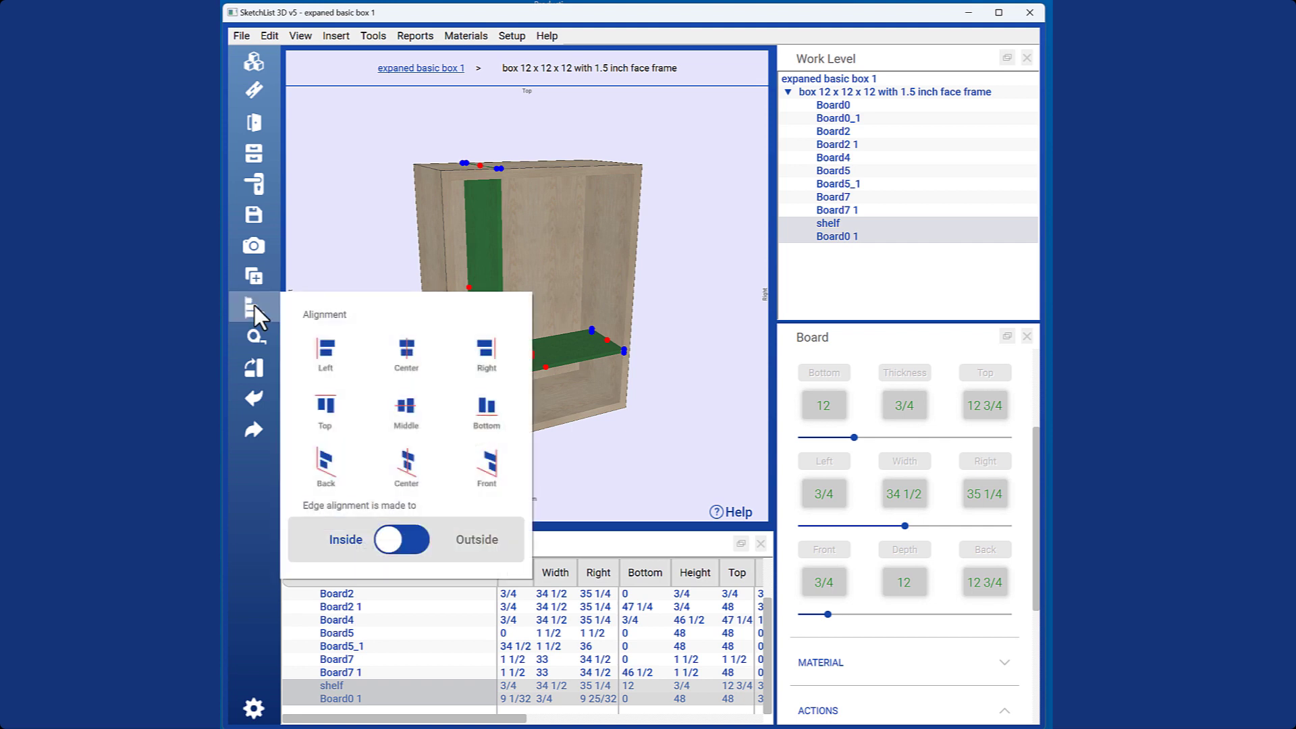
pyautogui.click(405, 348)
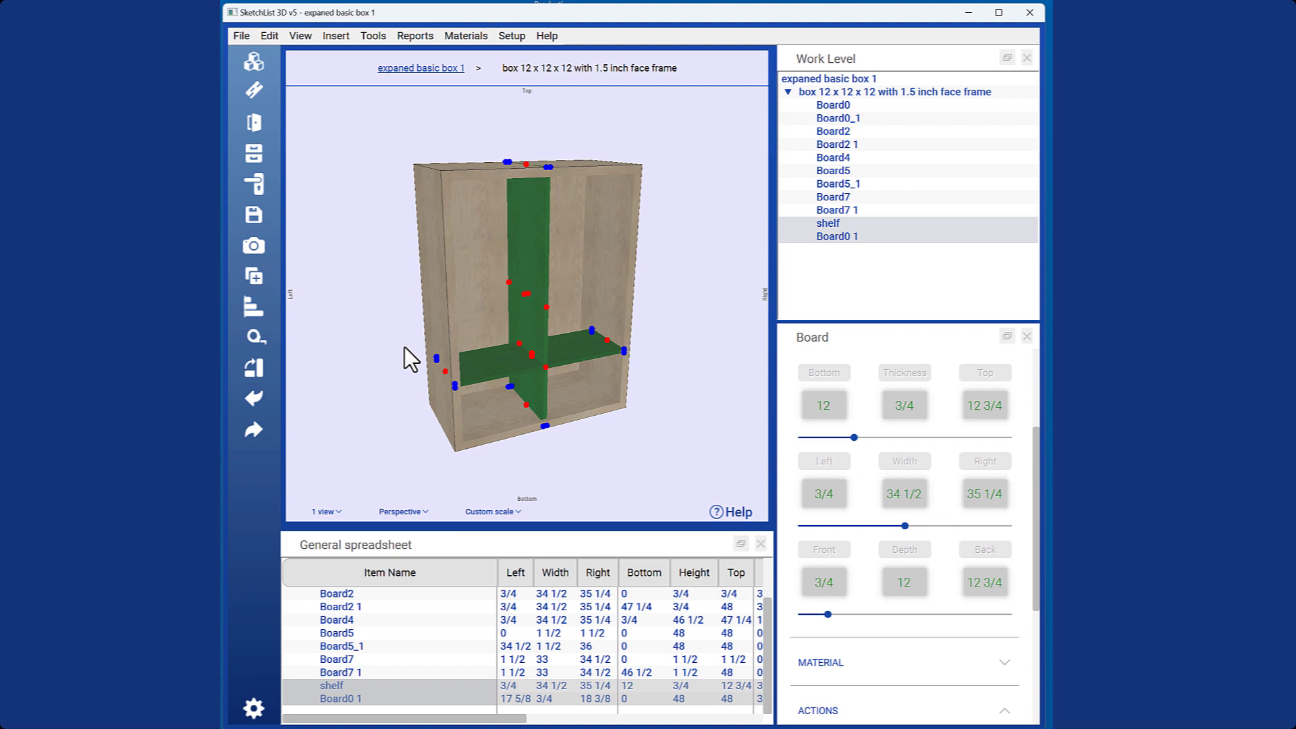
pyautogui.click(526, 404)
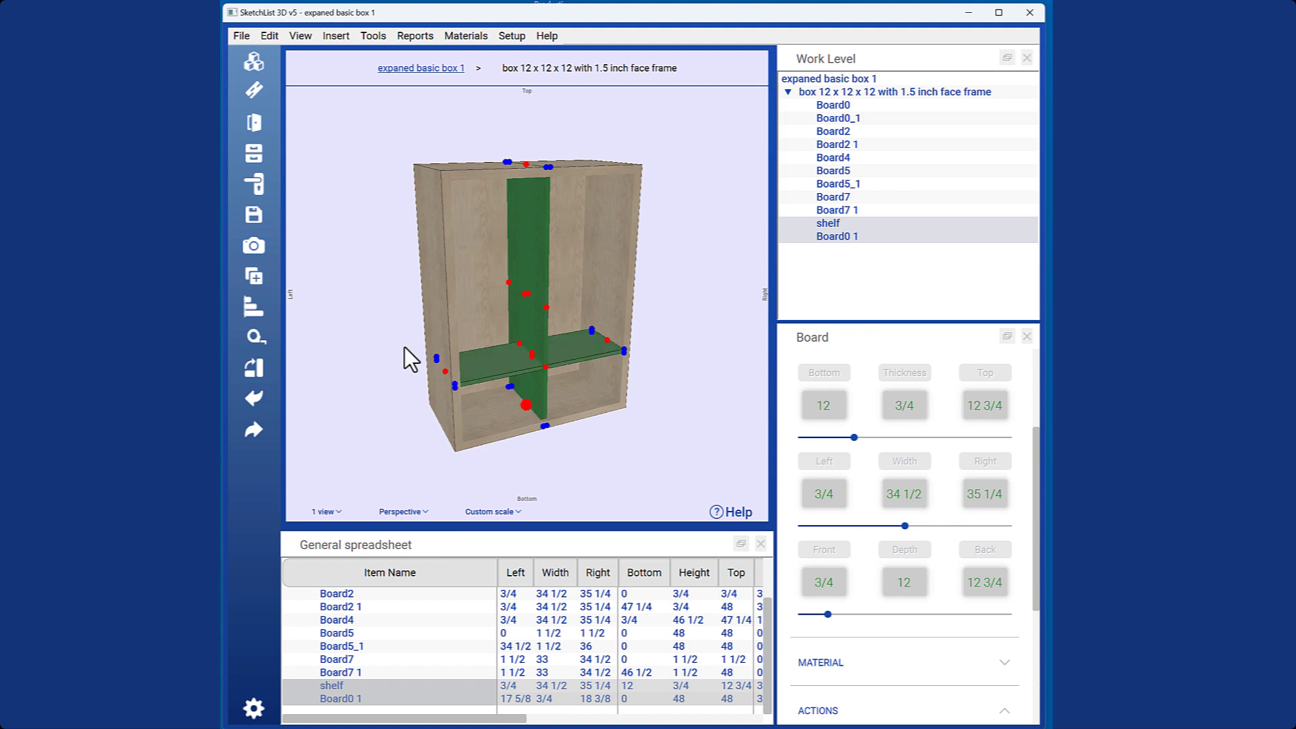
pyautogui.click(530, 370)
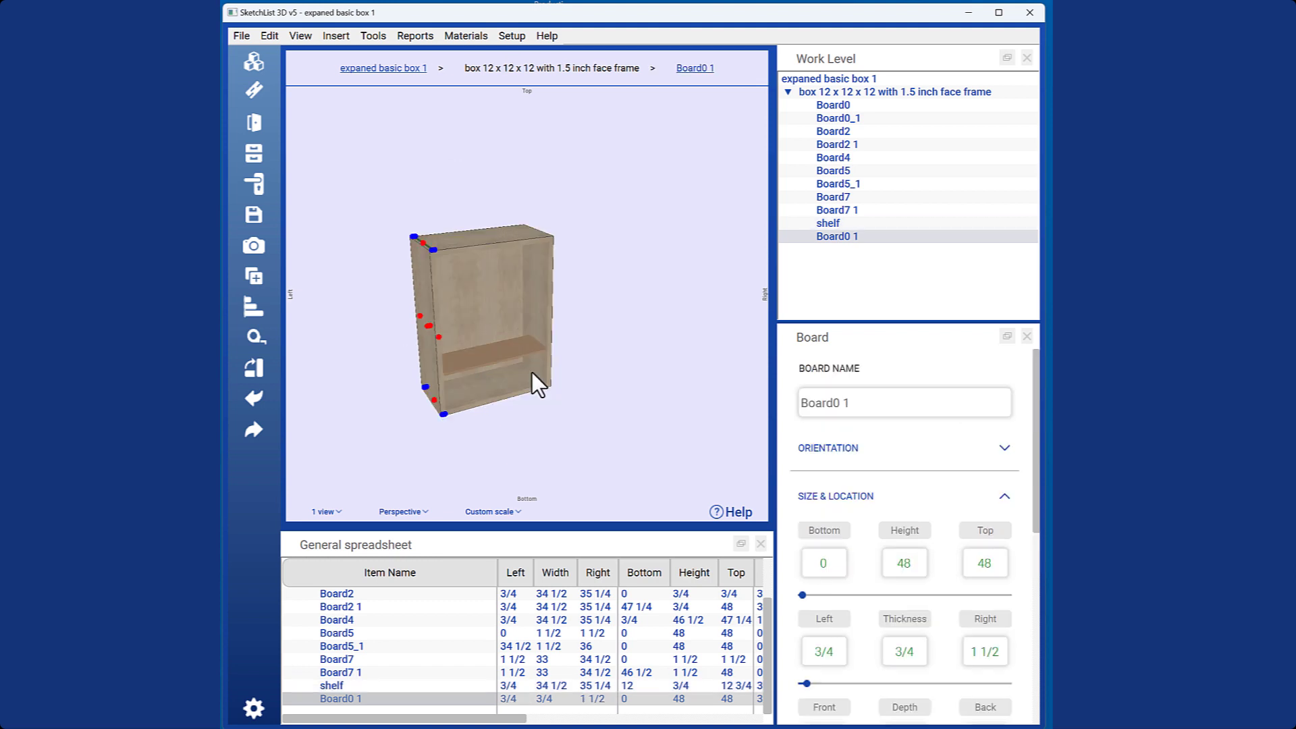
# Step: Rename the cloned side board as Divider
pyautogui.click(848, 403)
pyautogui.hotkey('ctrl', 'a')
pyautogui.write('Divider')
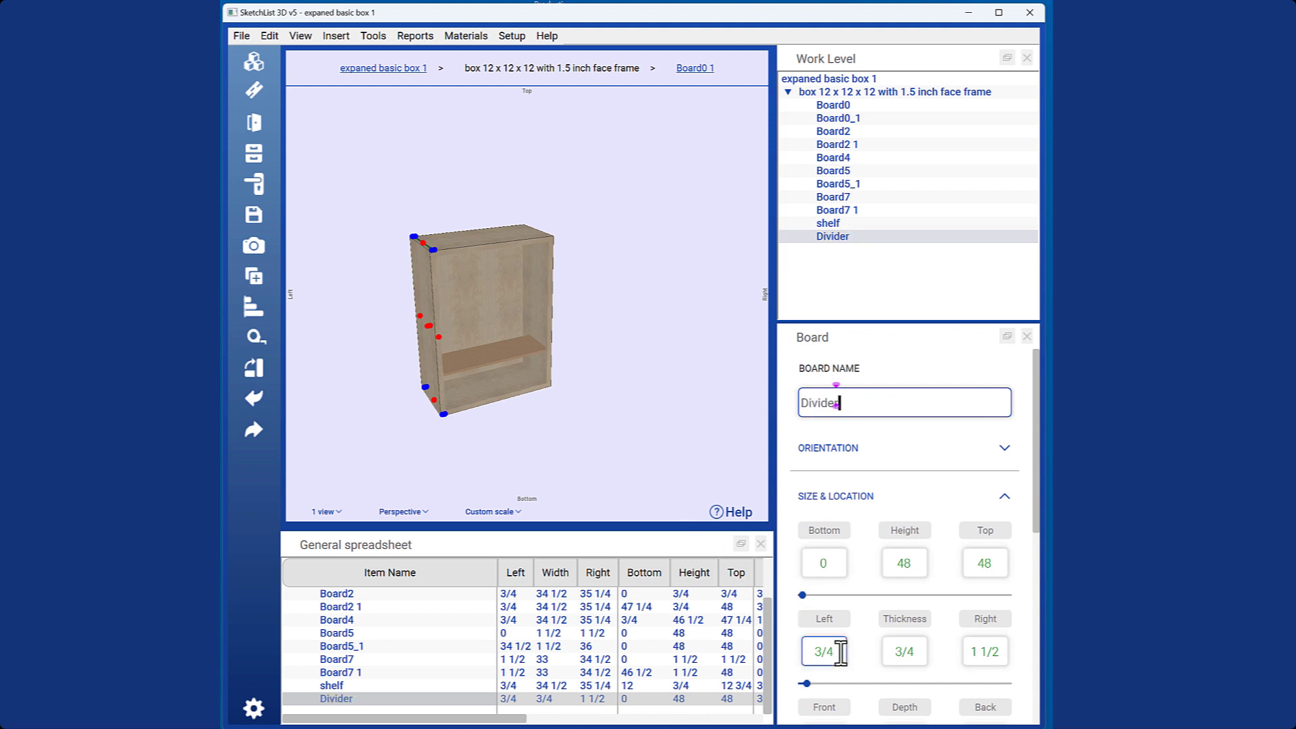
# Step: Move the Divider to left 2 and center-align it left to right with the shelf
pyautogui.click(838, 652)
pyautogui.write('2')
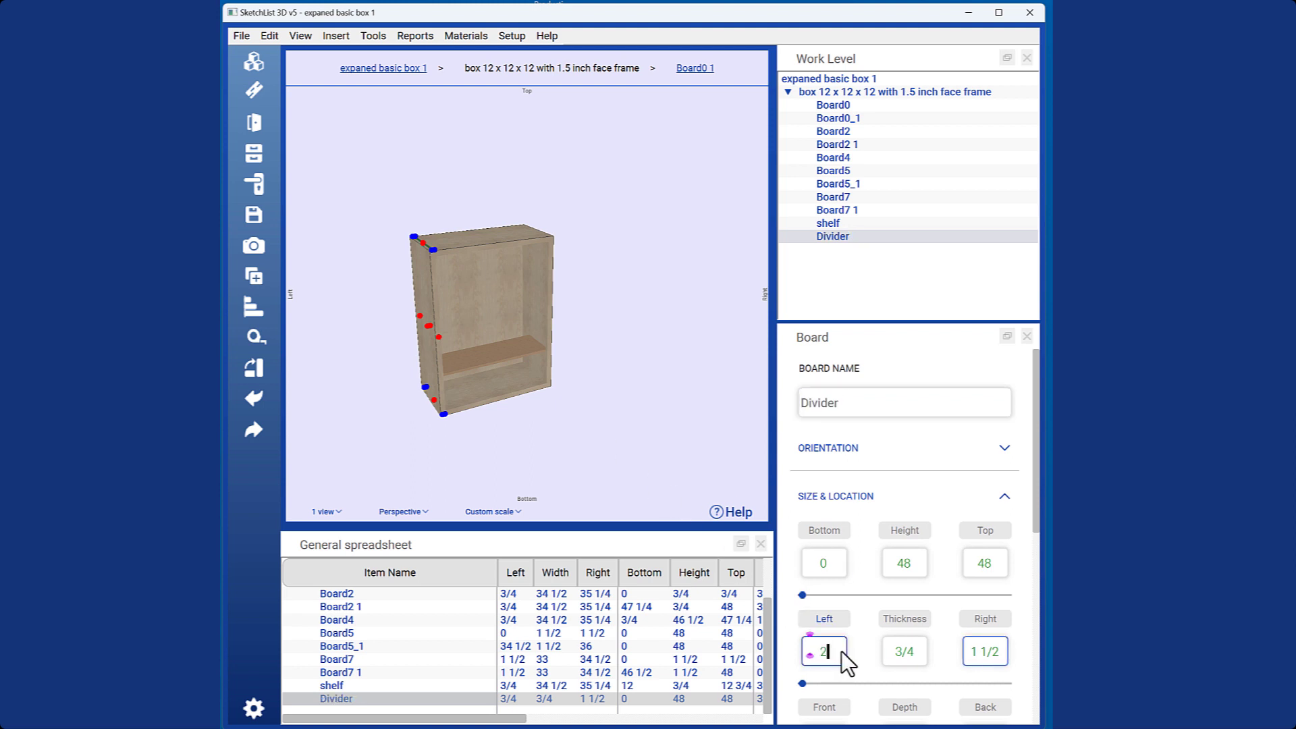
pyautogui.press('Return')
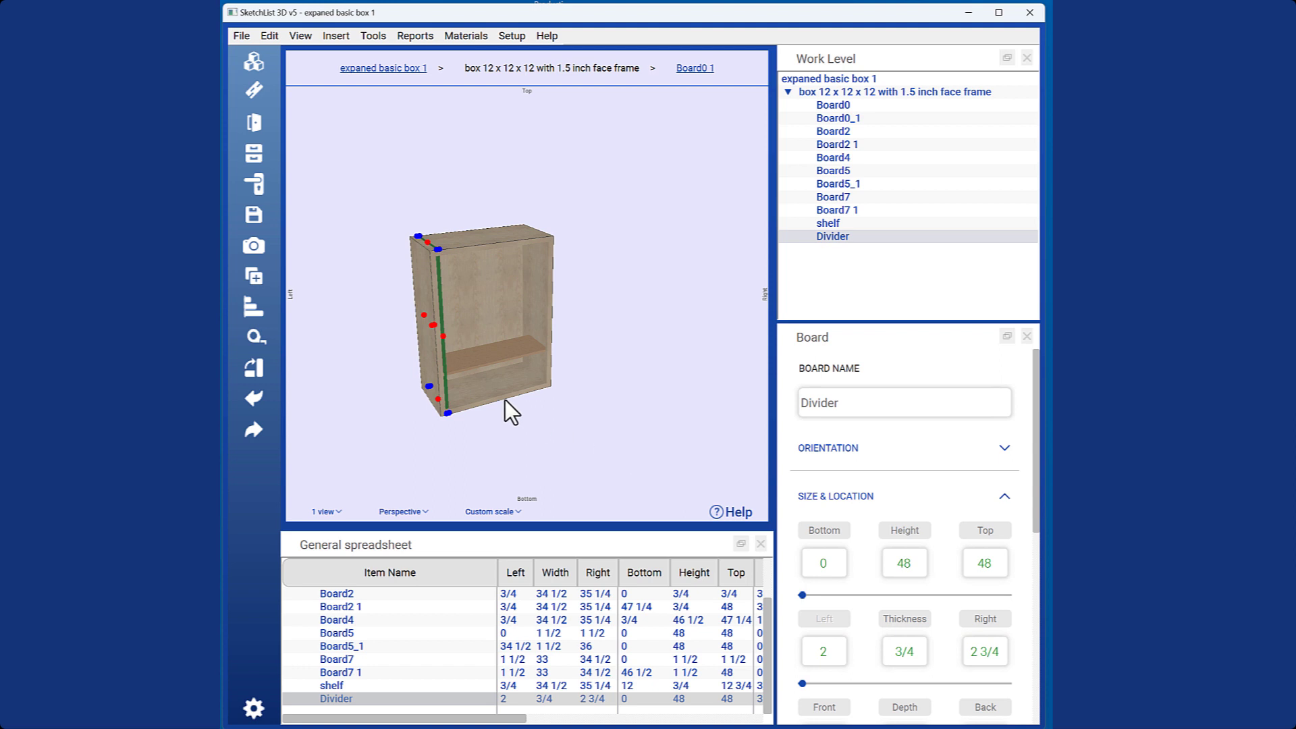
pyautogui.click(471, 383)
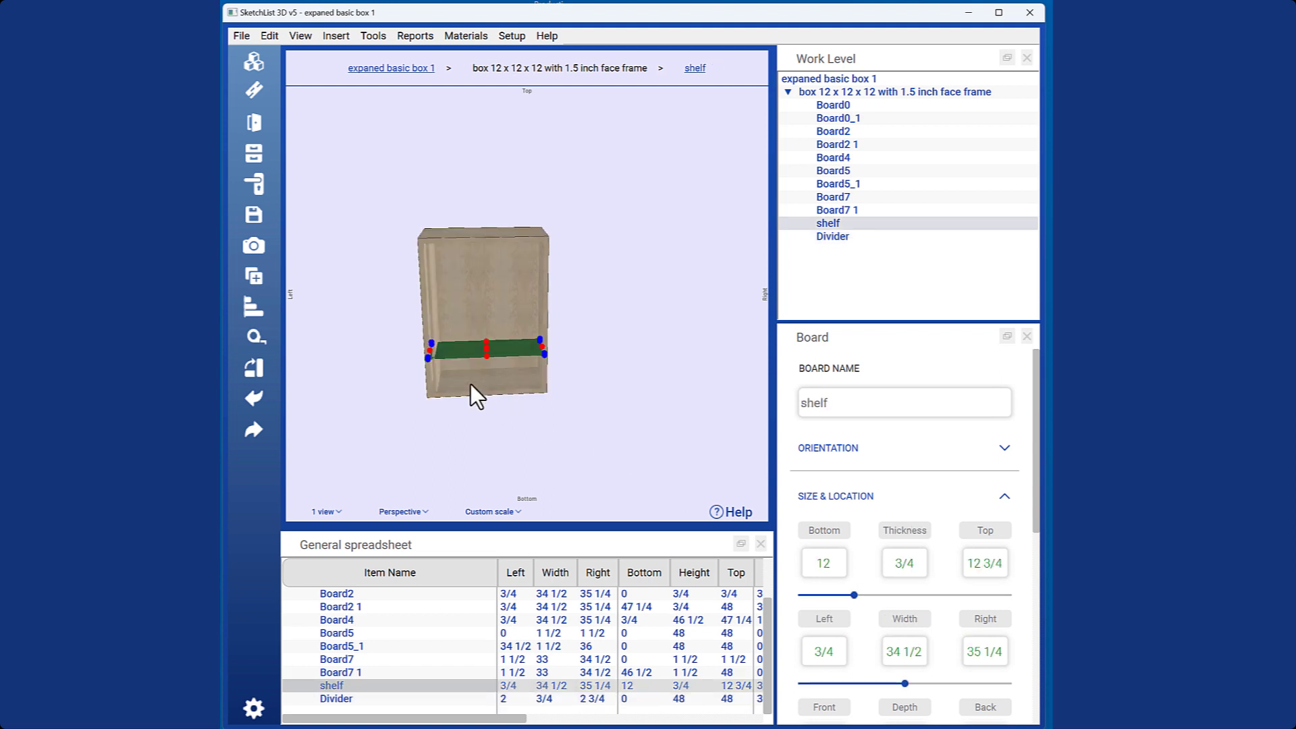
pyautogui.keyDown('ctrl'); pyautogui.click(433, 329); pyautogui.keyUp('ctrl')
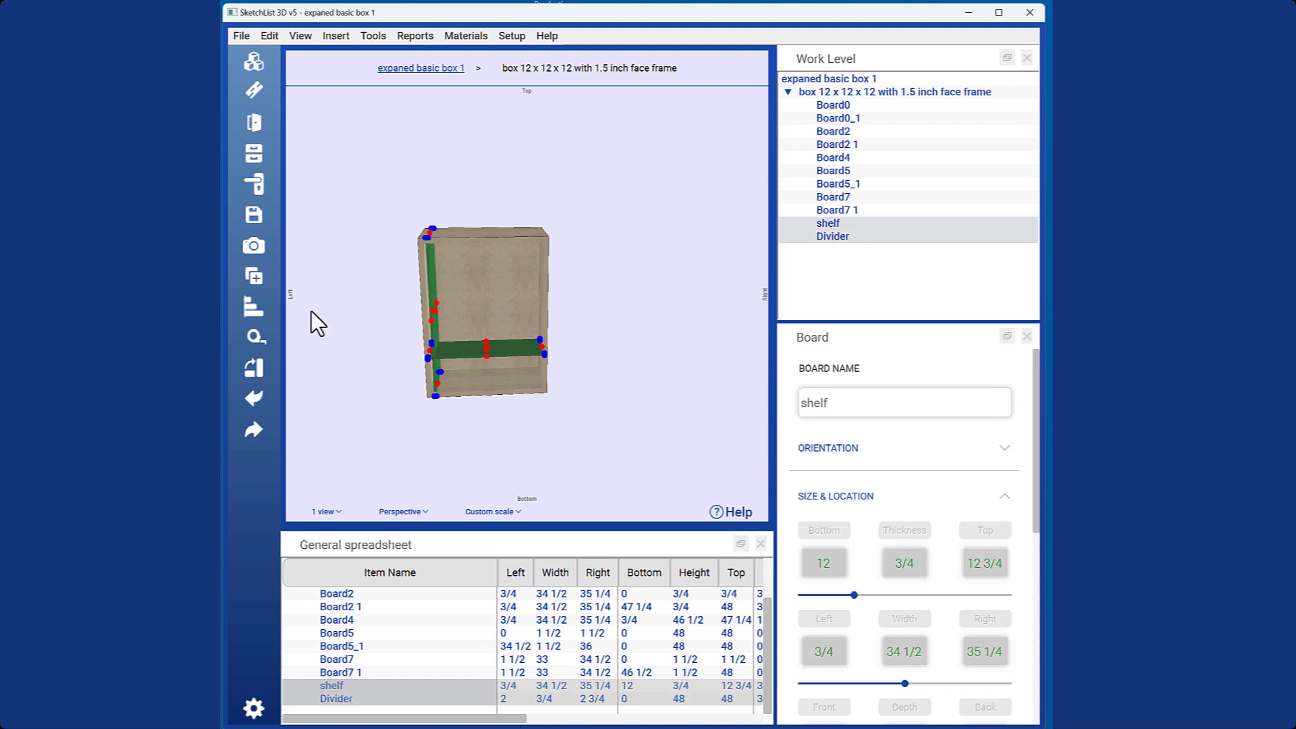
pyautogui.click(246, 304)
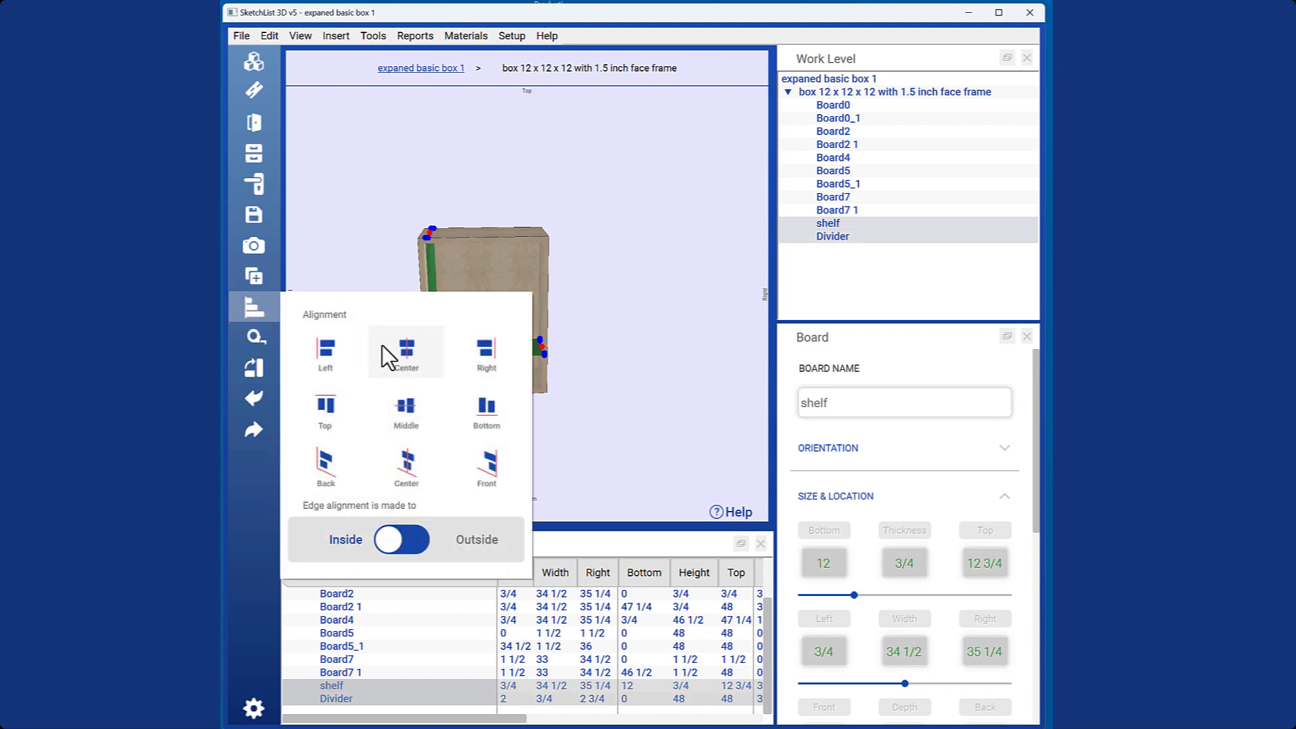
pyautogui.click(405, 352)
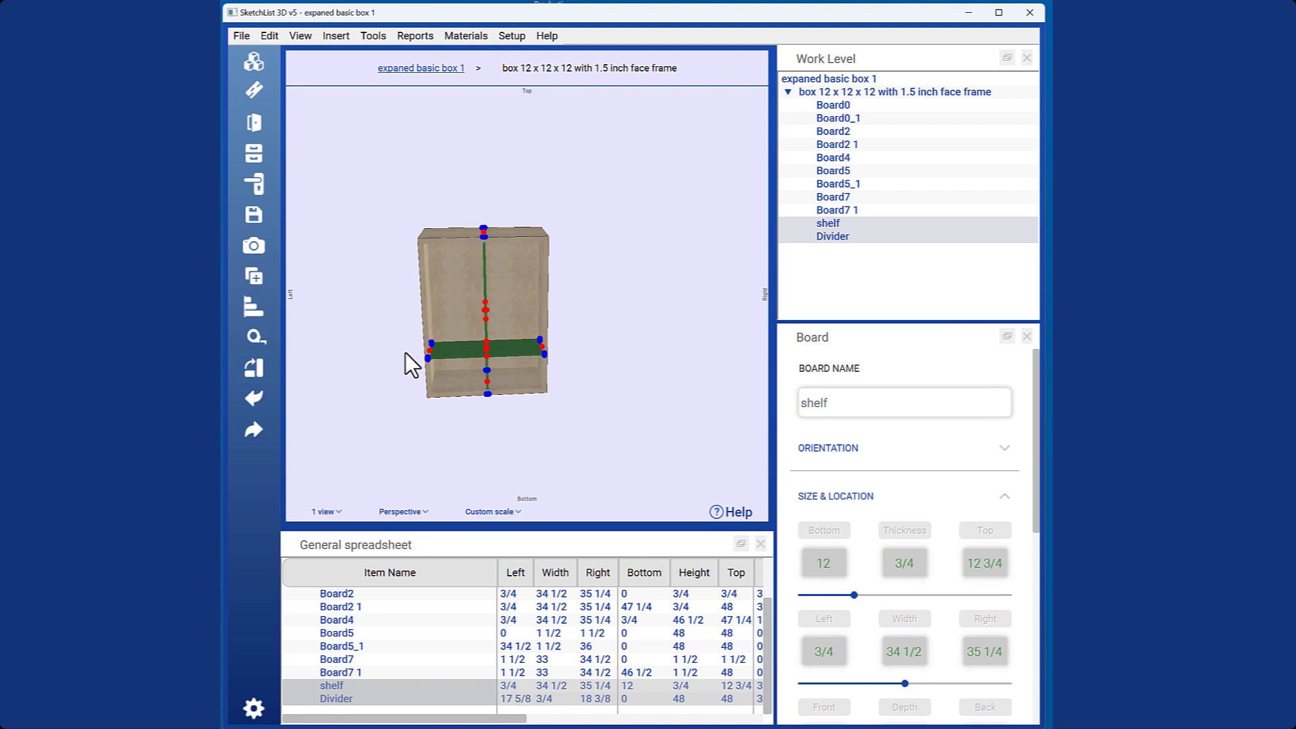
pyautogui.click(405, 352)
# Step: Resize the Divider's depth from the back by setting its back position to 17.5
pyautogui.click(484, 368)
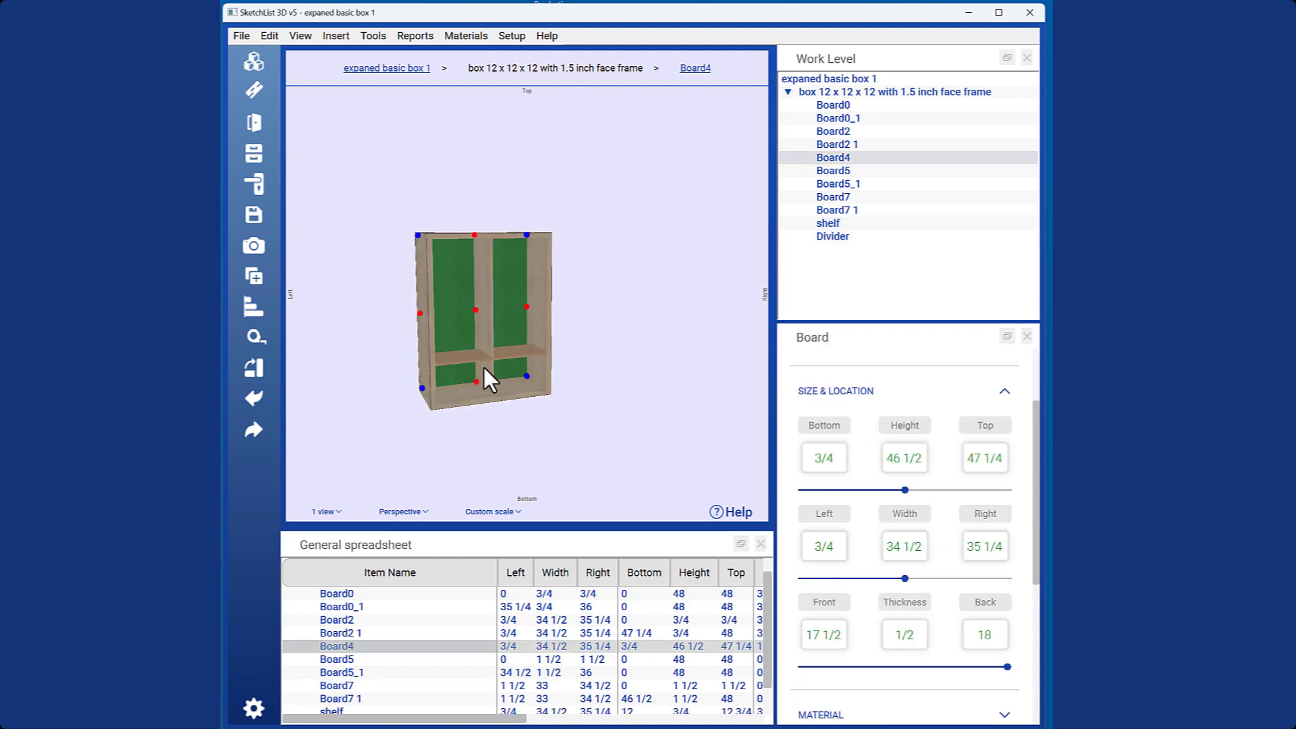
pyautogui.click(480, 324)
pyautogui.click(474, 310)
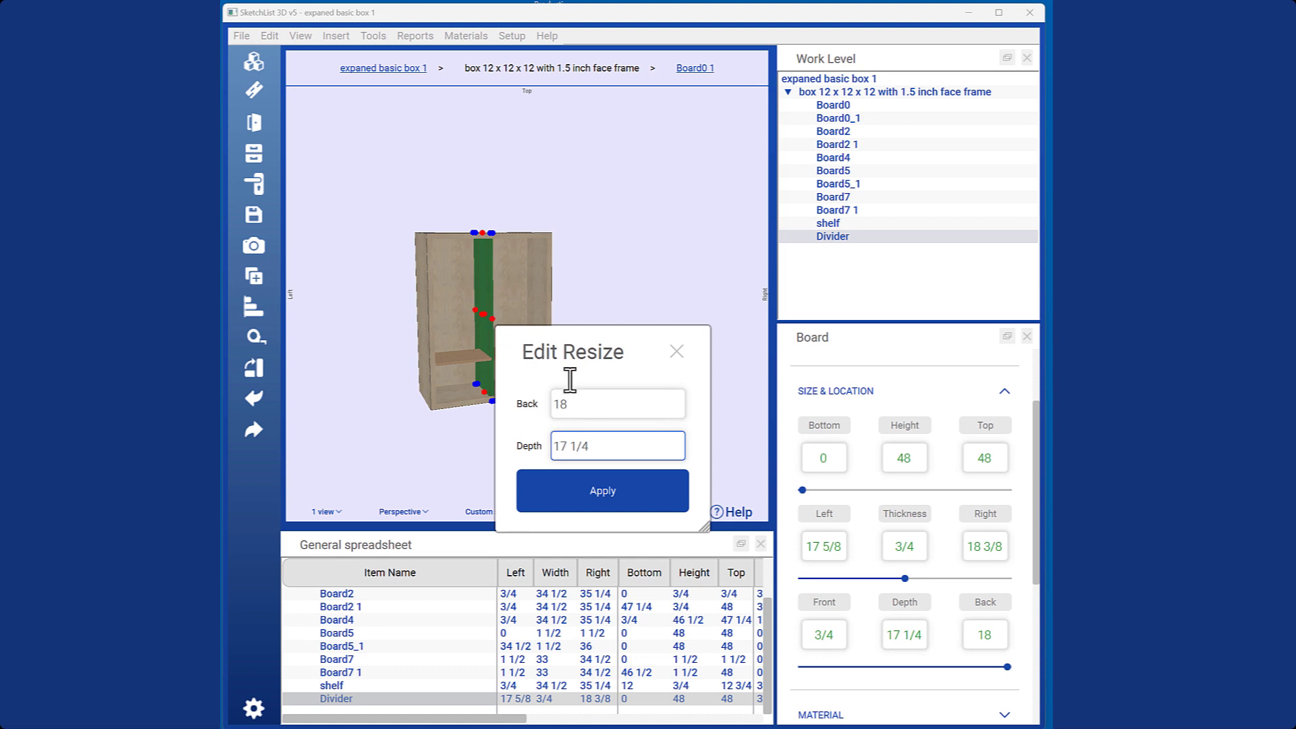
pyautogui.doubleClick(605, 405)
pyautogui.write('17.5')
pyautogui.press('Return')
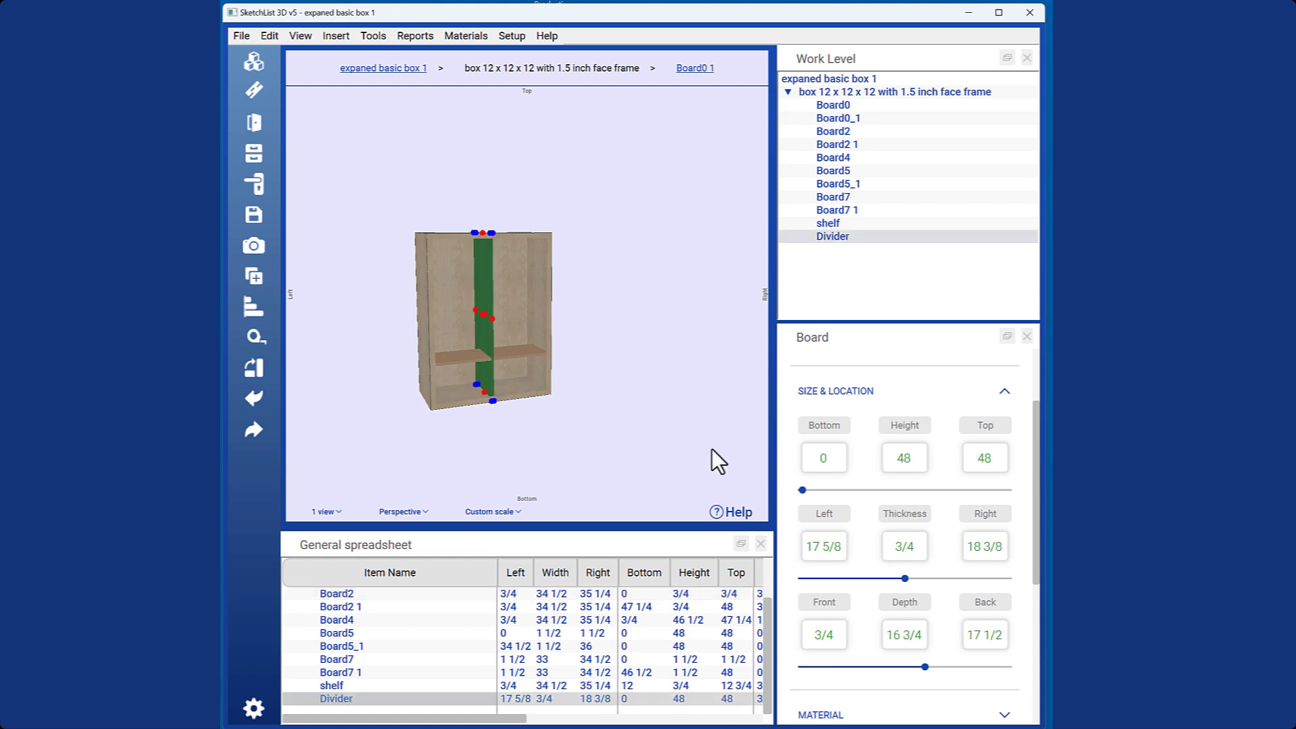
# Step: Set the Divider's top to 47.25 and its bottom to .75, letting the height adjust to fit
pyautogui.click(478, 340)
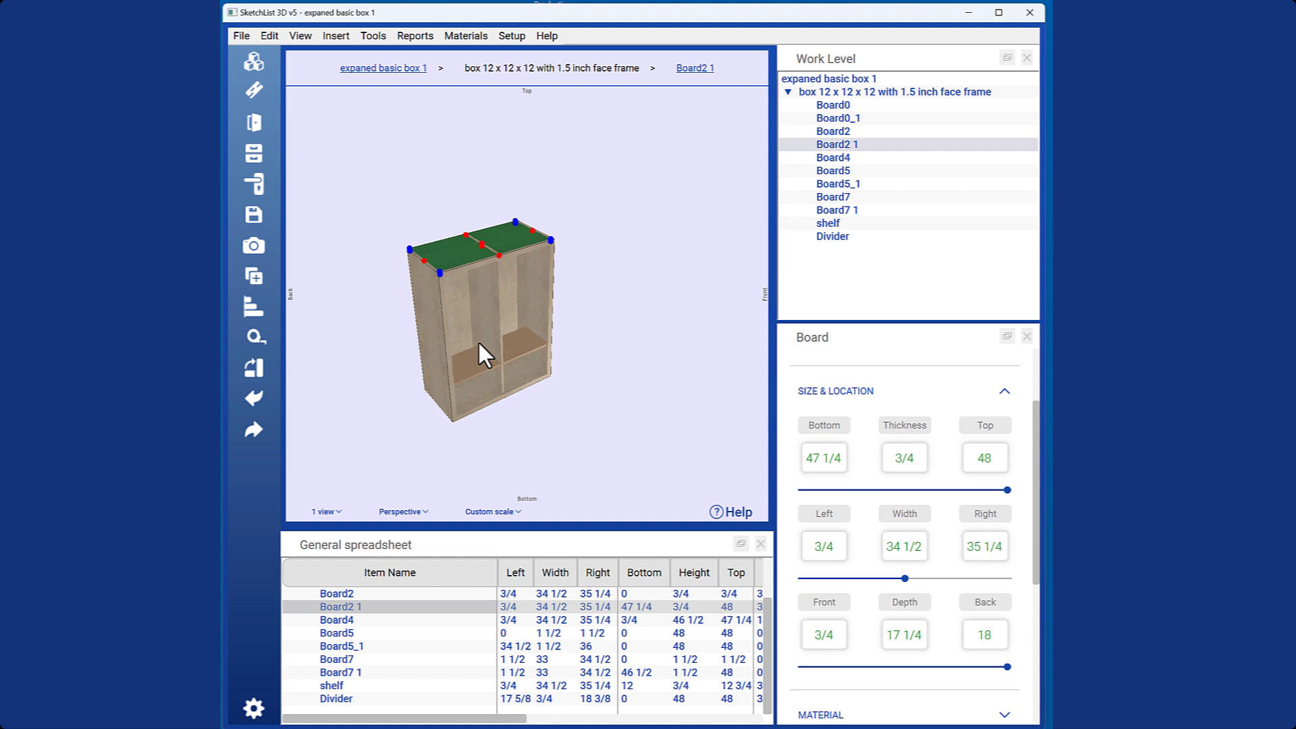
pyautogui.click(490, 334)
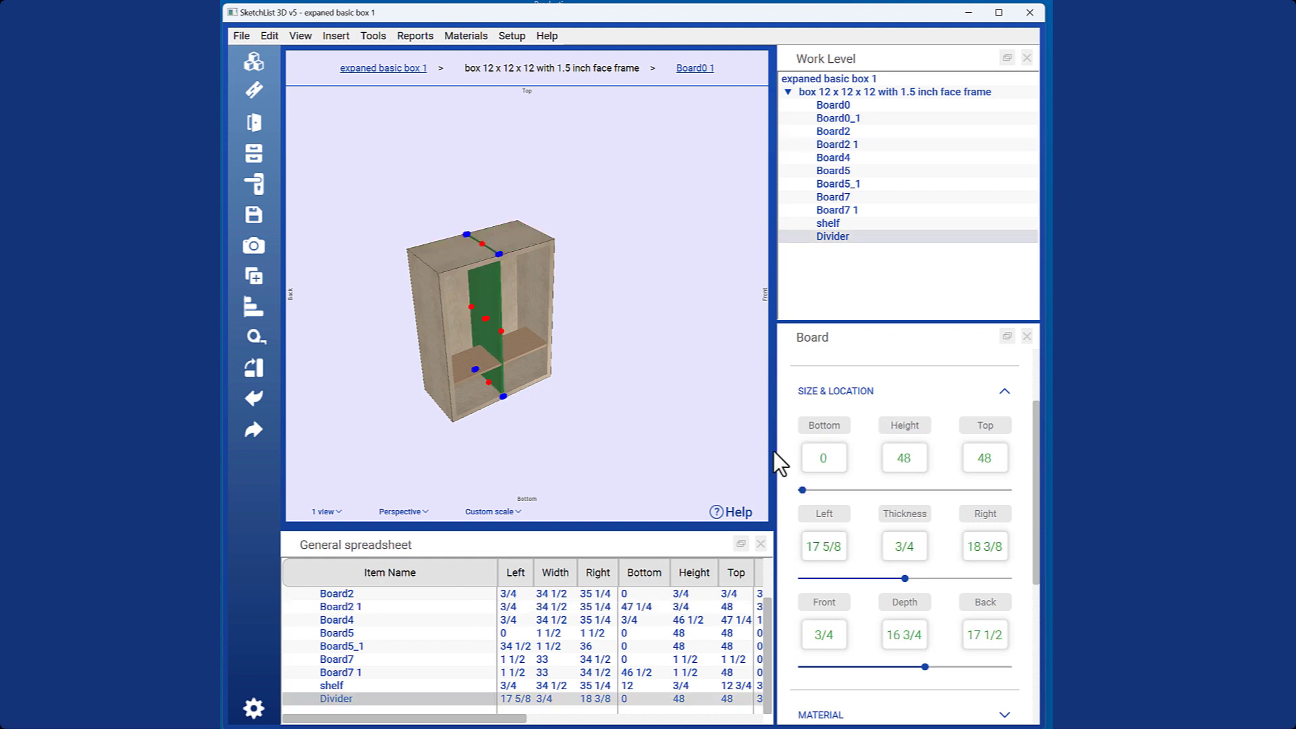
pyautogui.click(1004, 459)
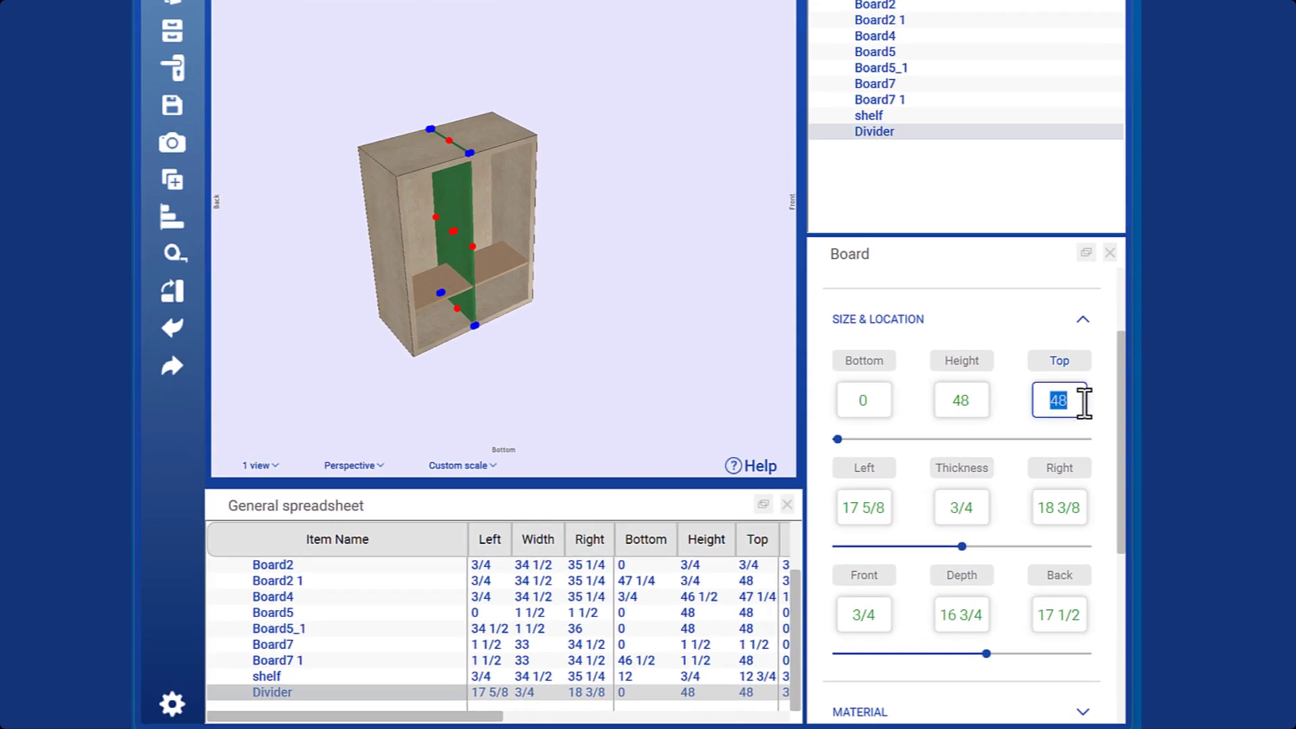
pyautogui.write('47.2')
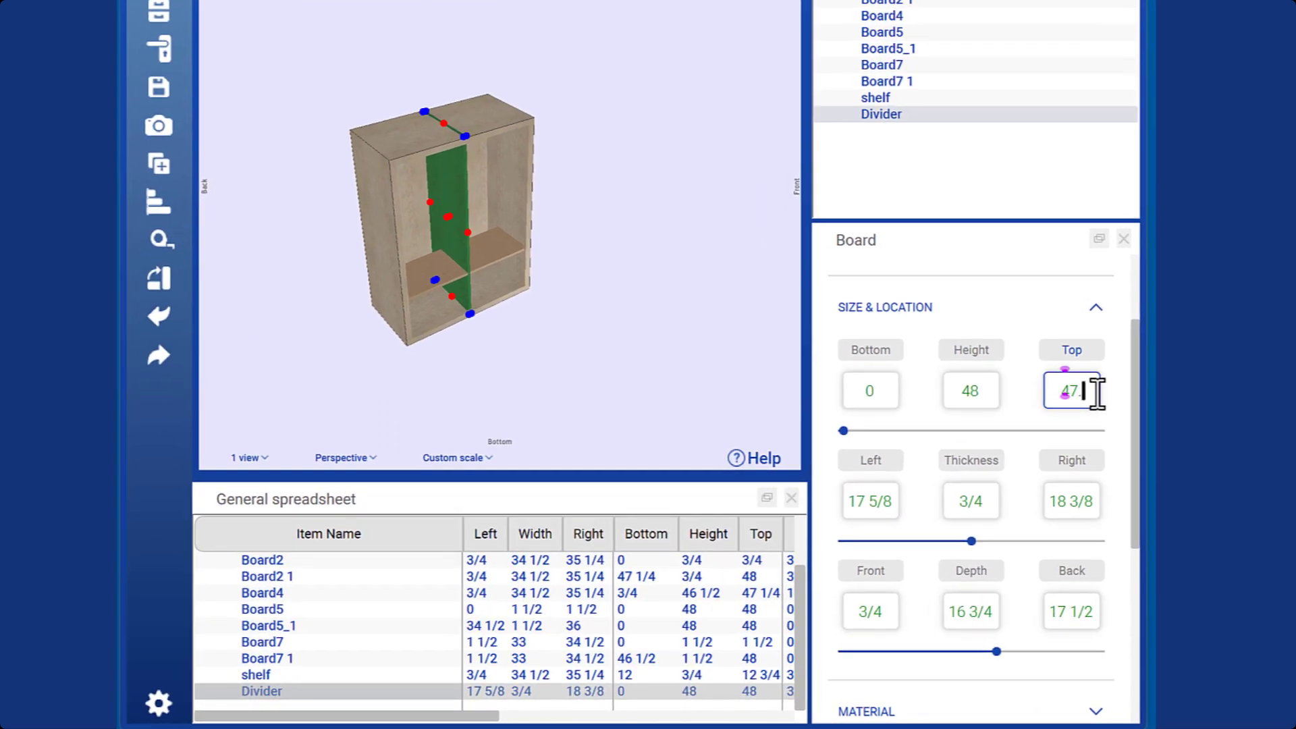
pyautogui.write('5')
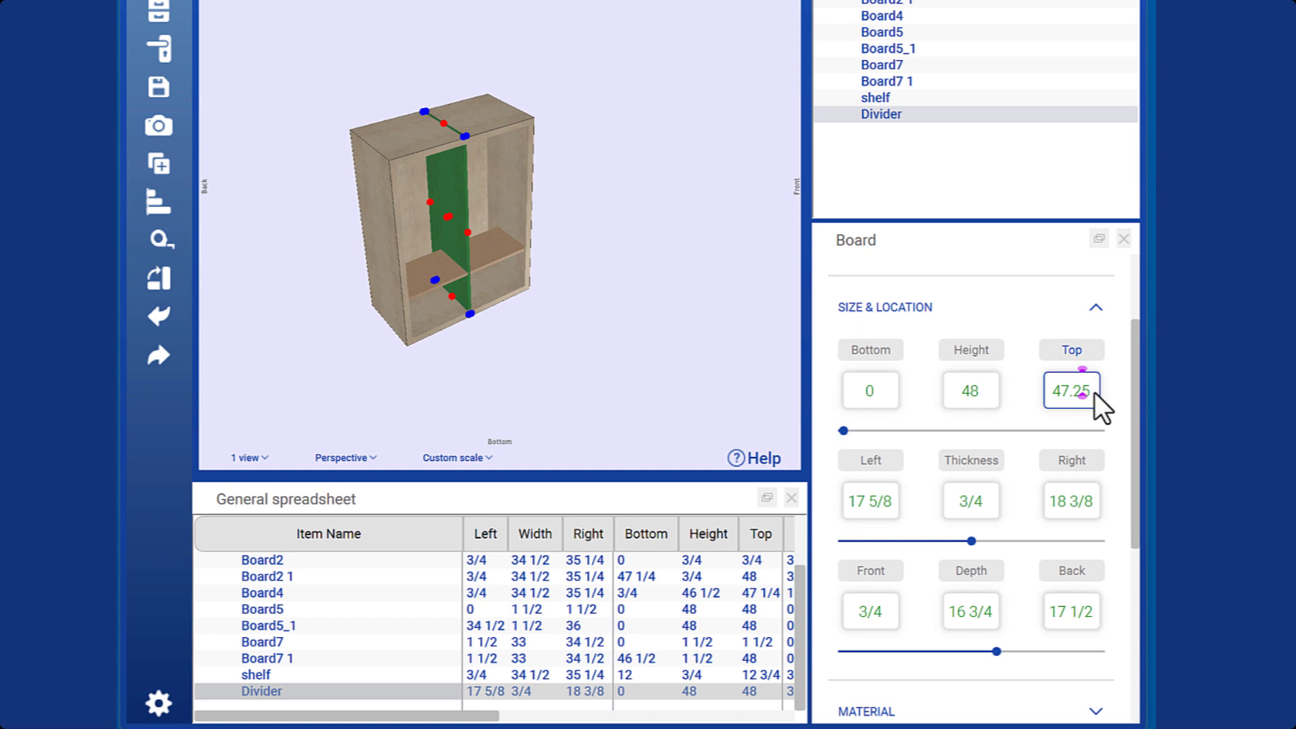
pyautogui.click(878, 390)
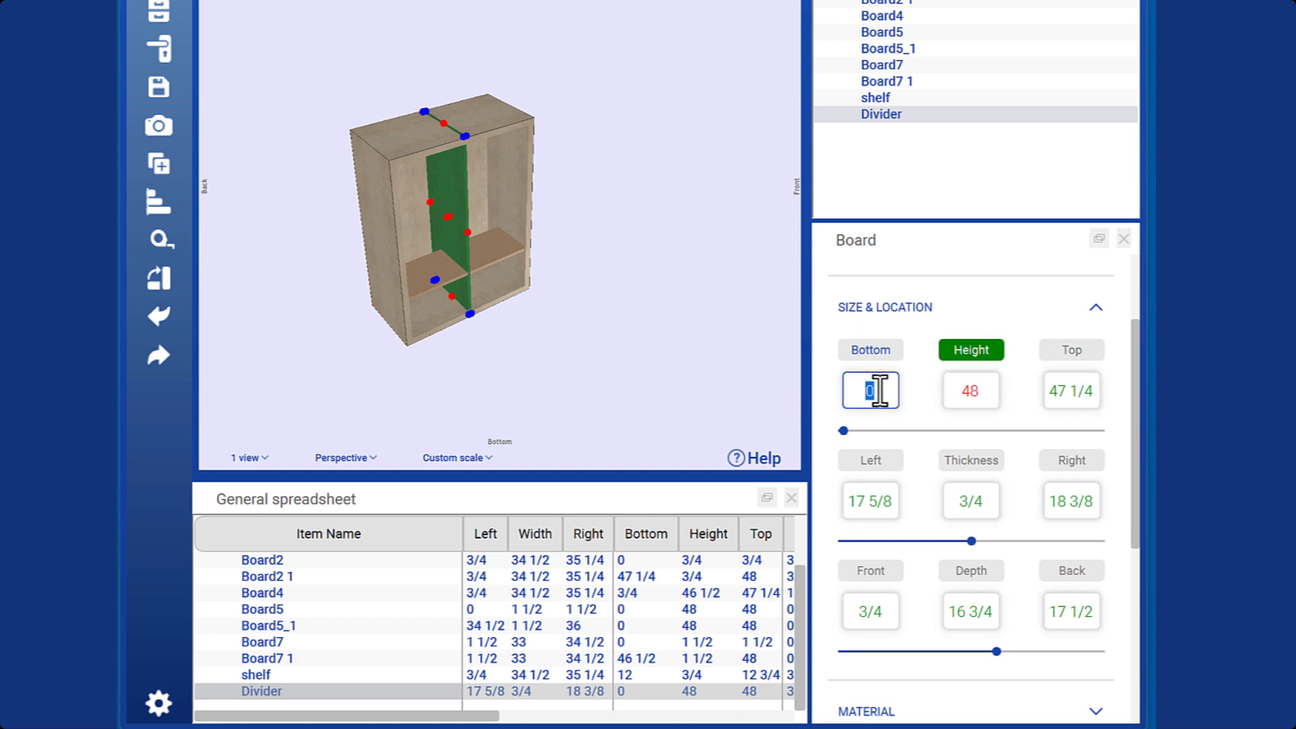
pyautogui.write('.75')
pyautogui.click(909, 411)
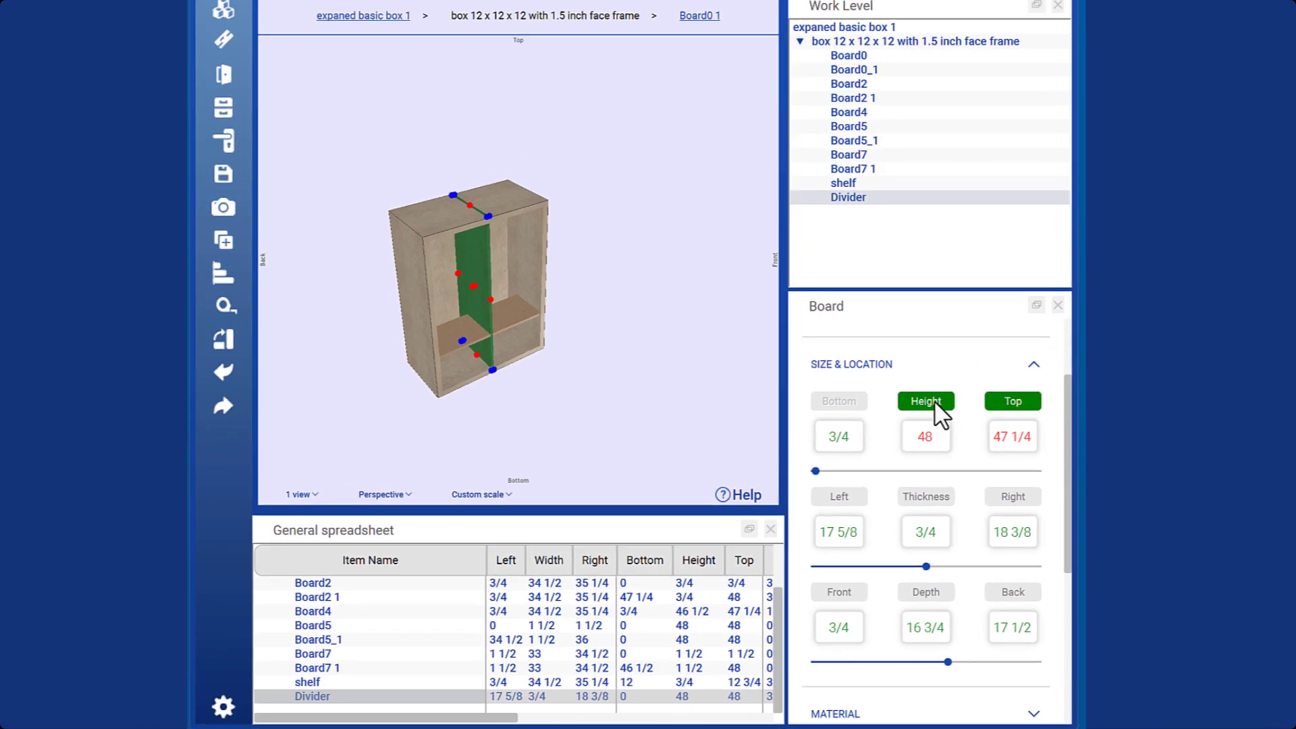
pyautogui.click(978, 353)
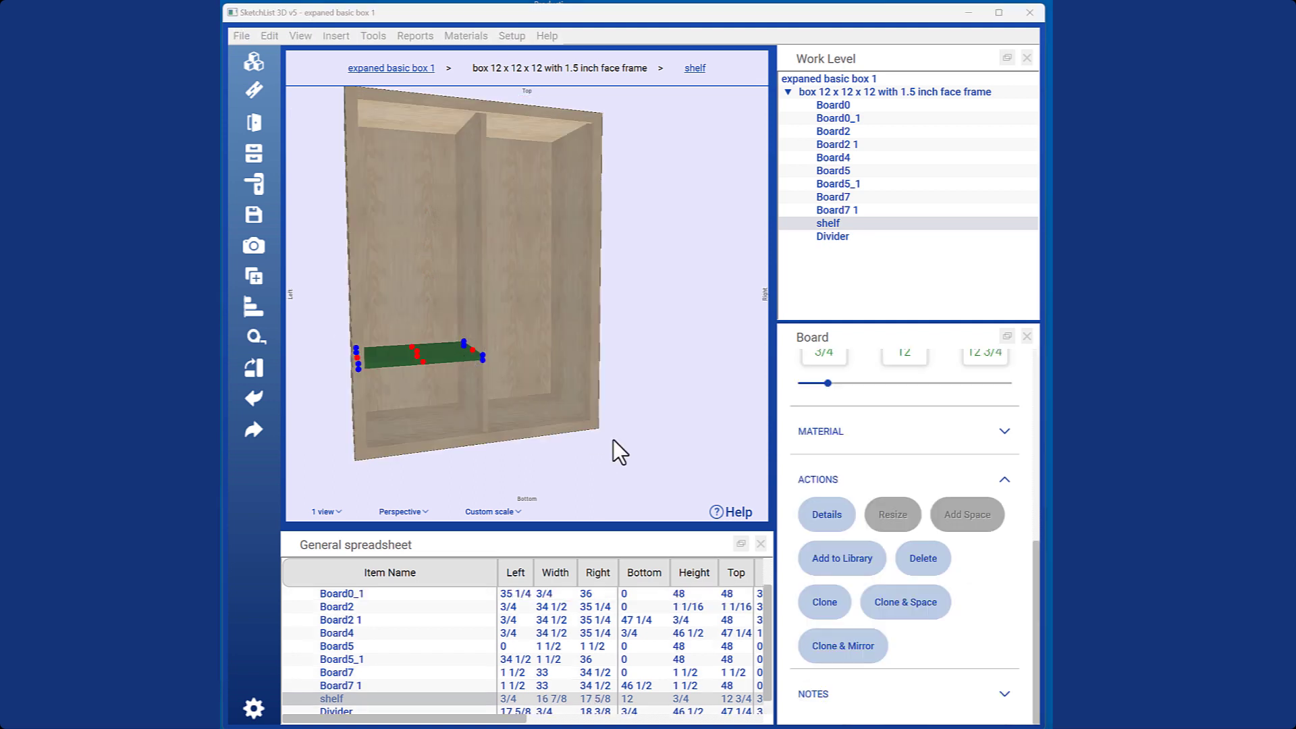
# Step: Clone the shelf upward from the bottom with Clone & Space, making 2 clones with a fixed space of 10
pyautogui.click(903, 603)
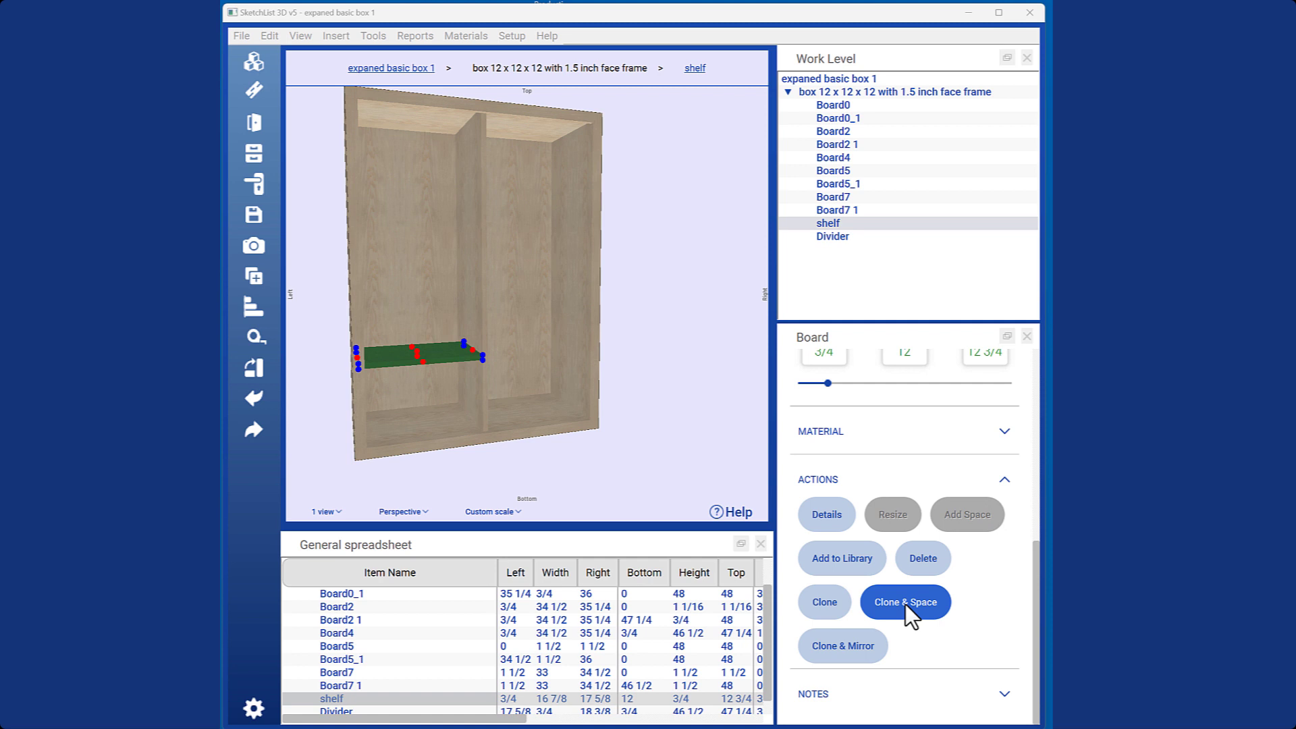
pyautogui.click(905, 603)
pyautogui.click(668, 214)
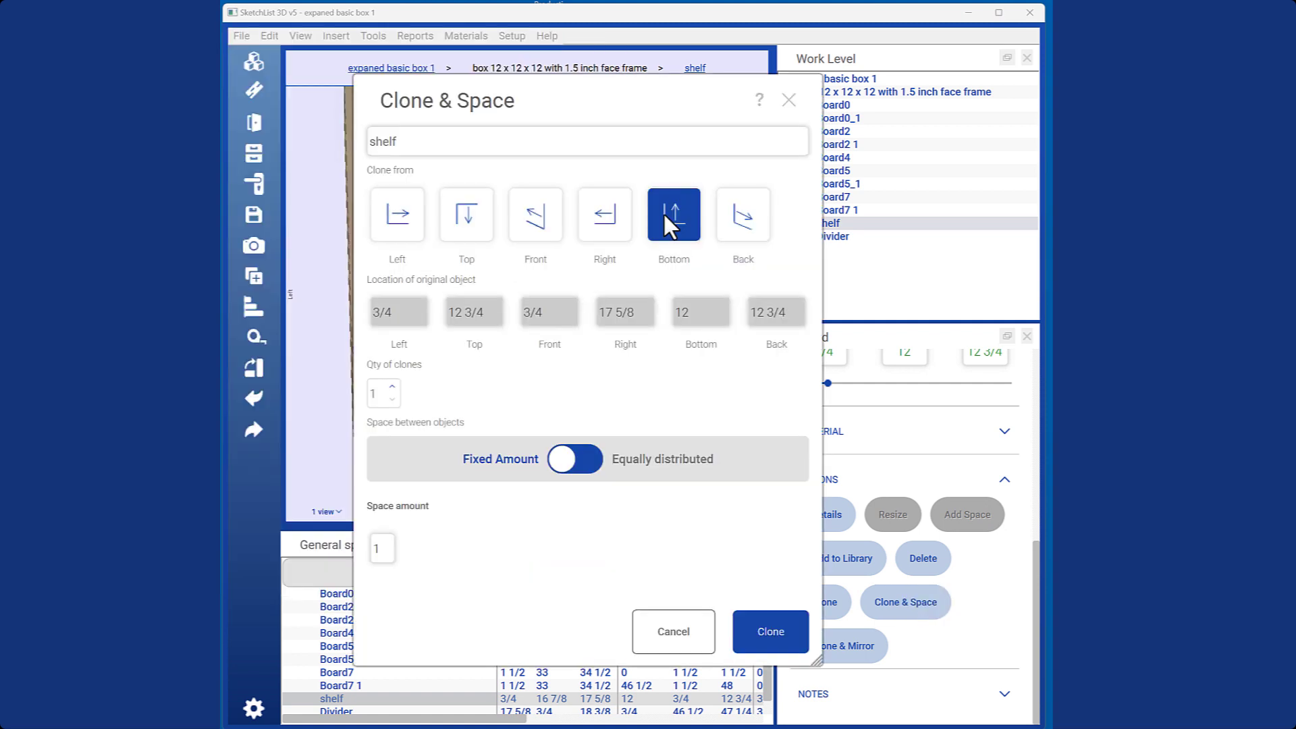
pyautogui.click(391, 387)
pyautogui.press('Tab')
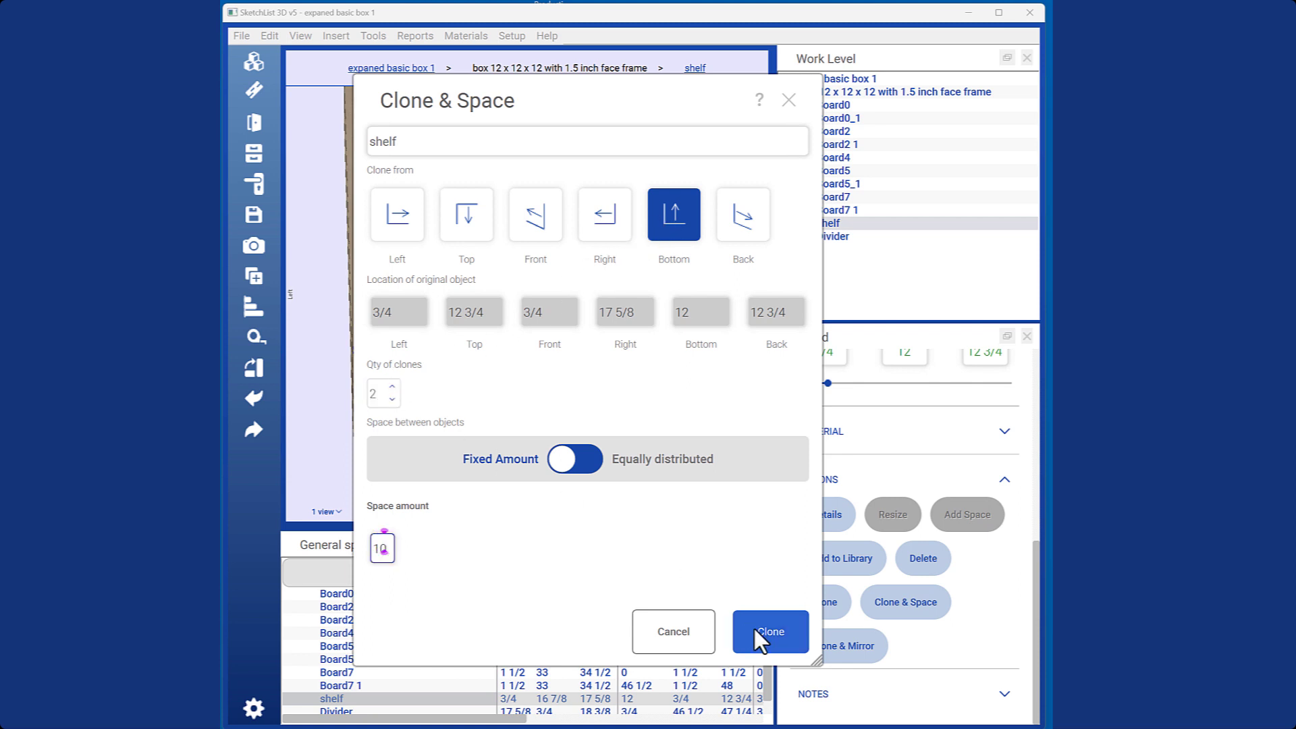
pyautogui.click(756, 629)
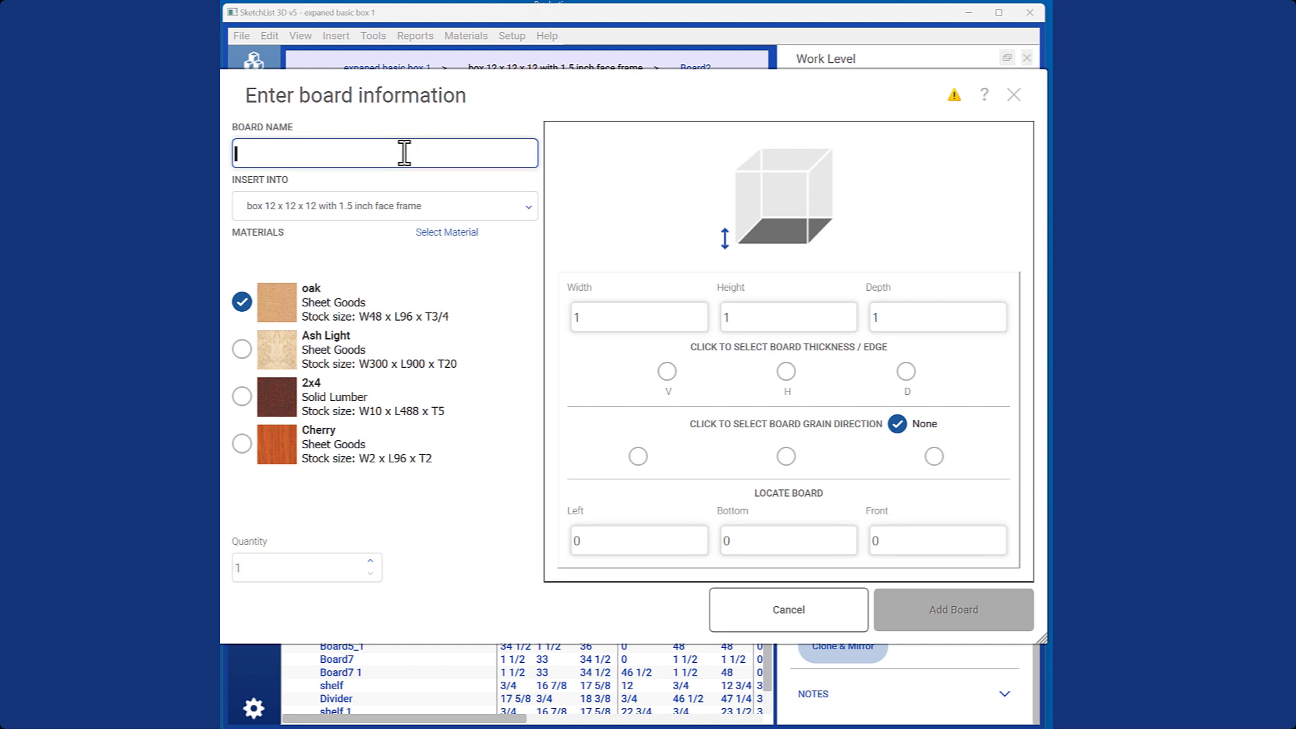
# Step: Add an oak board named rail middle, 1 1/2 wide, 12 high and .75 thick, with thickness along D and grain along the height
pyautogui.write('rail middle')
pyautogui.press('Tab')
pyautogui.write('1 1/2')
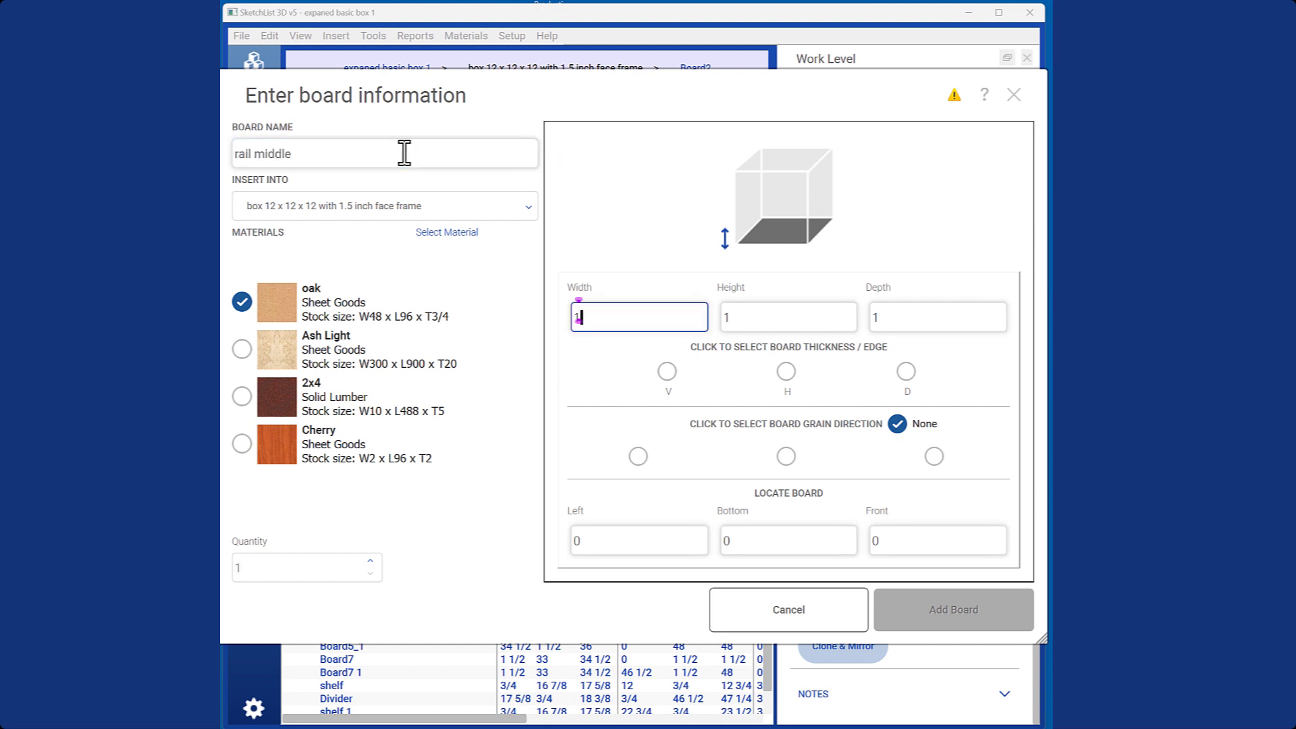
pyautogui.press('Tab')
pyautogui.write('12')
pyautogui.press('Tab')
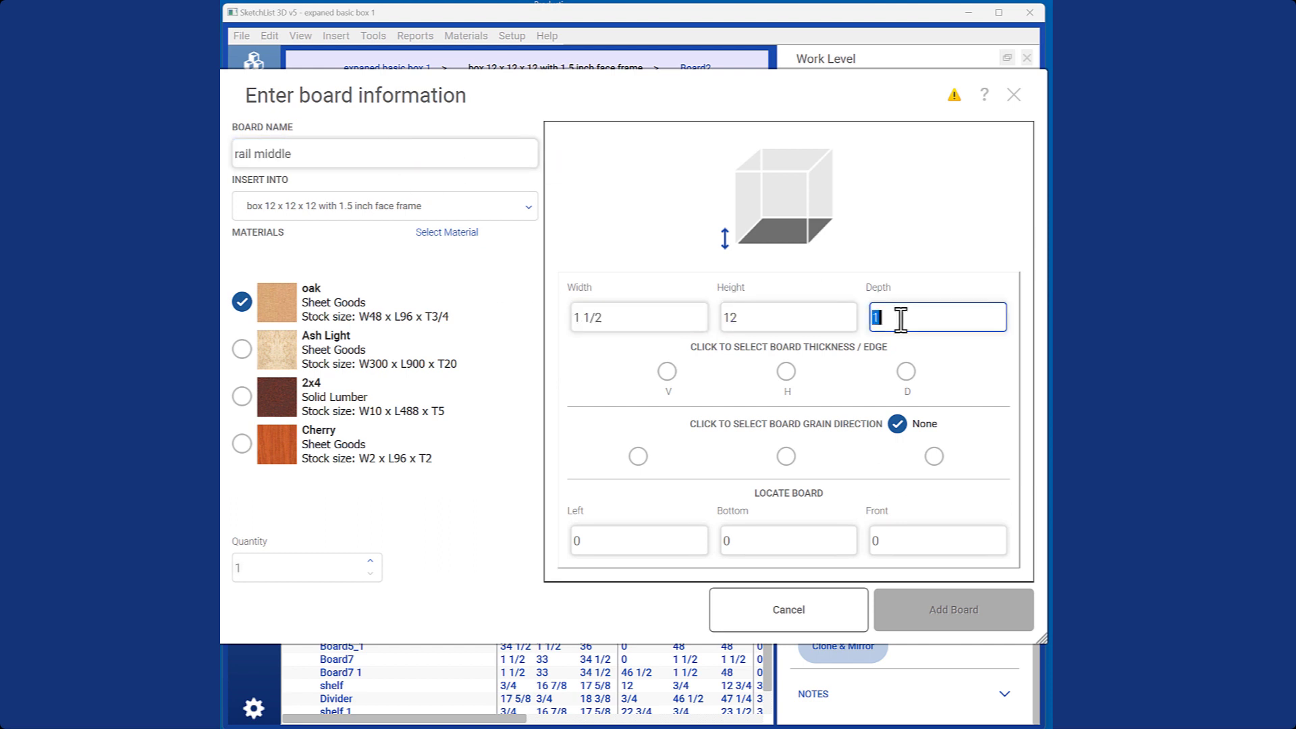
pyautogui.press('BackSpace')
pyautogui.write('.75')
pyautogui.click(906, 371)
pyautogui.click(786, 456)
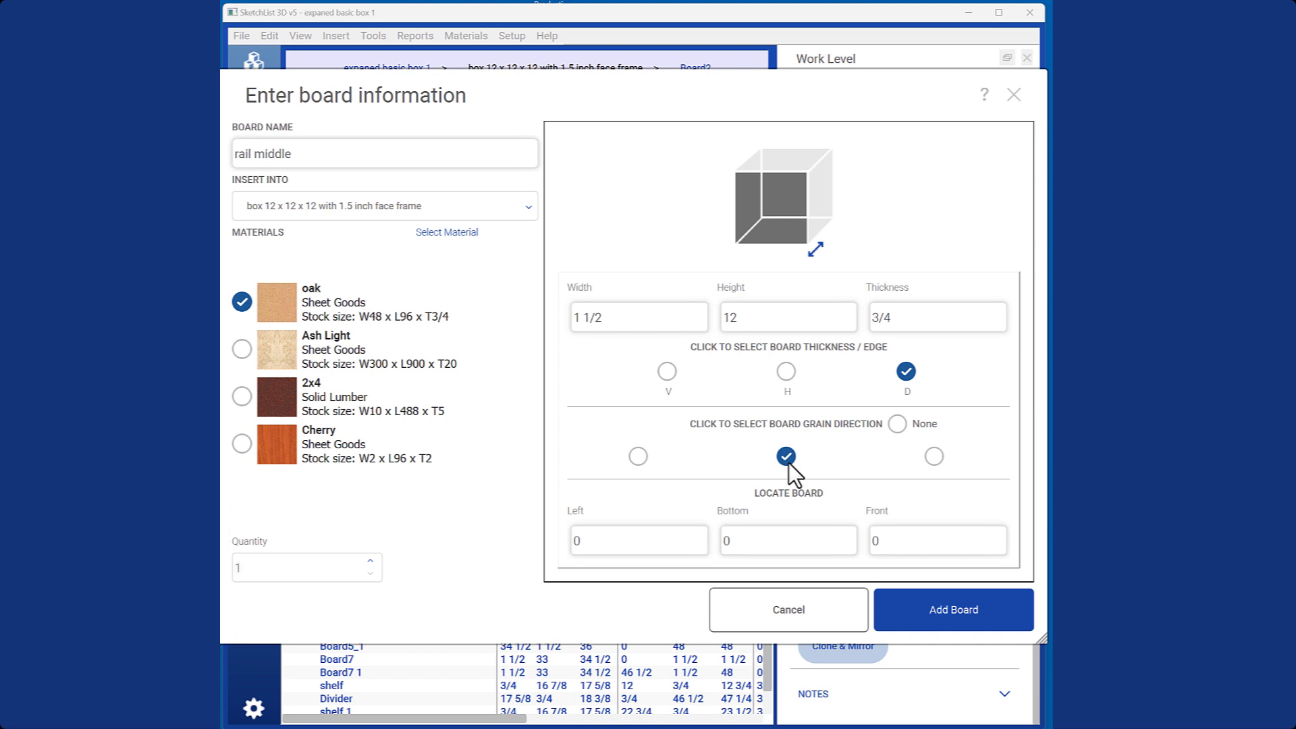
pyautogui.click(906, 601)
pyautogui.moveTo(455, 424); pyautogui.dragTo(470, 415, button='middle')
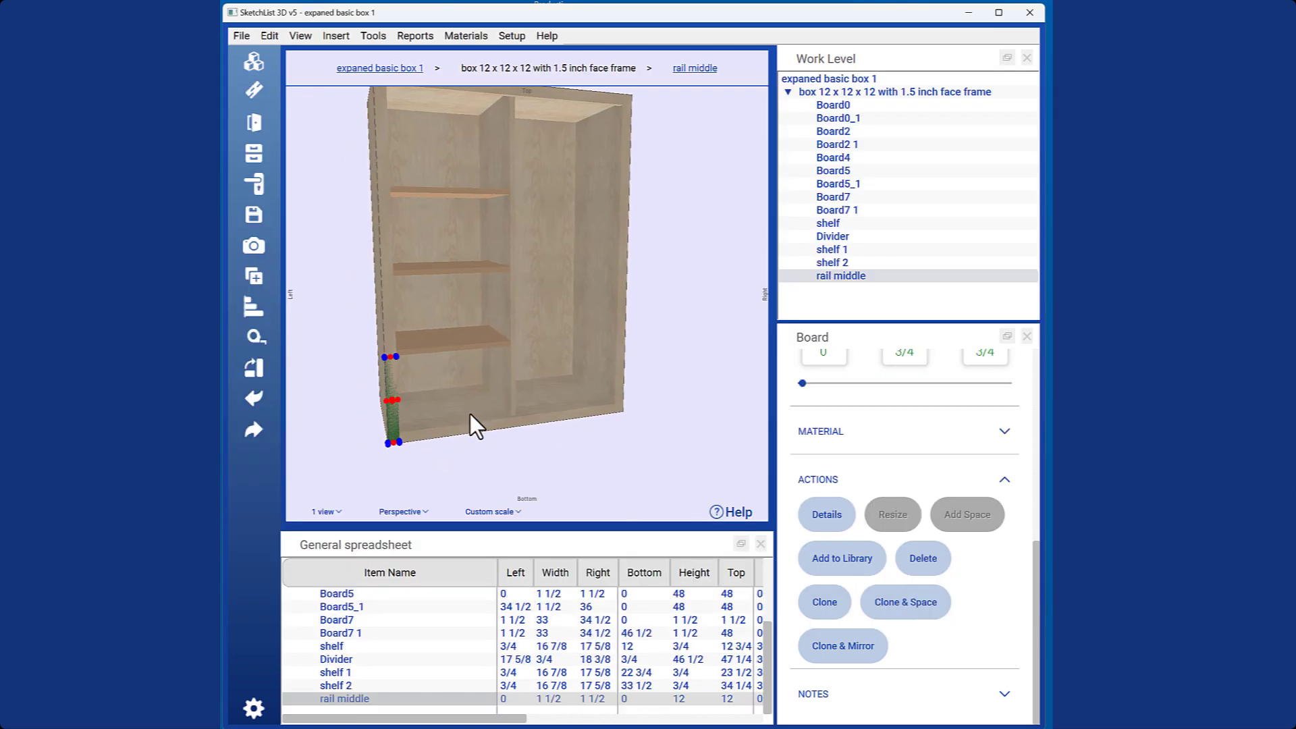
pyautogui.click(387, 444)
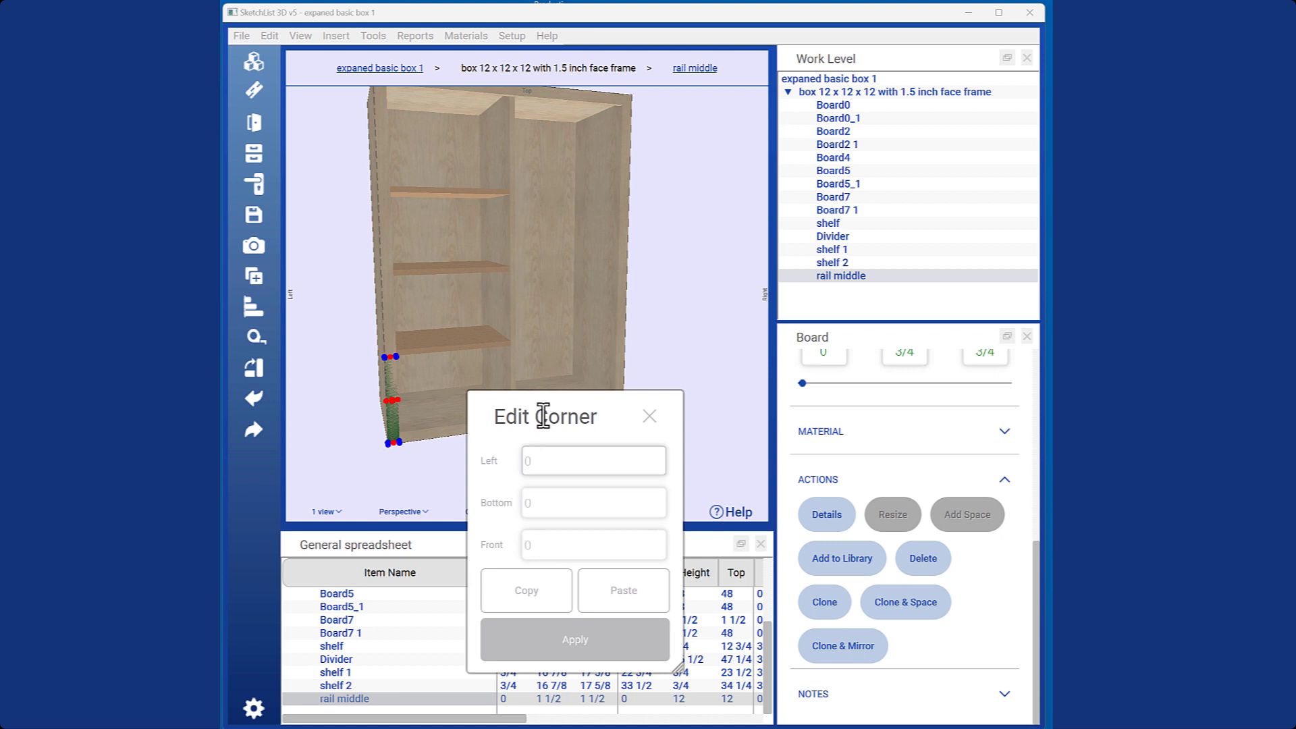
pyautogui.press('Escape')
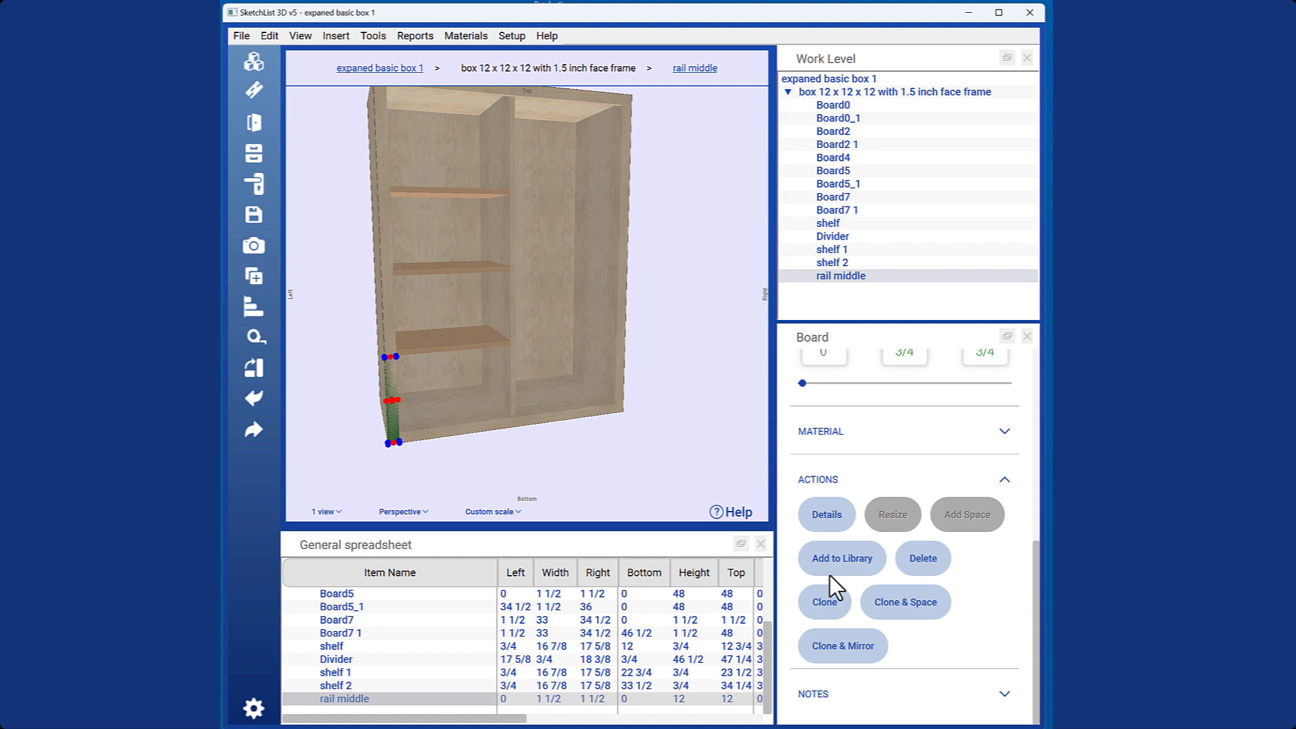
# Step: Slide the rail middle board to about 4 55/64 from the left and center-align it left to right with the Divider
pyautogui.scroll(5, 836, 392)
pyautogui.scroll(-1, 836, 405)
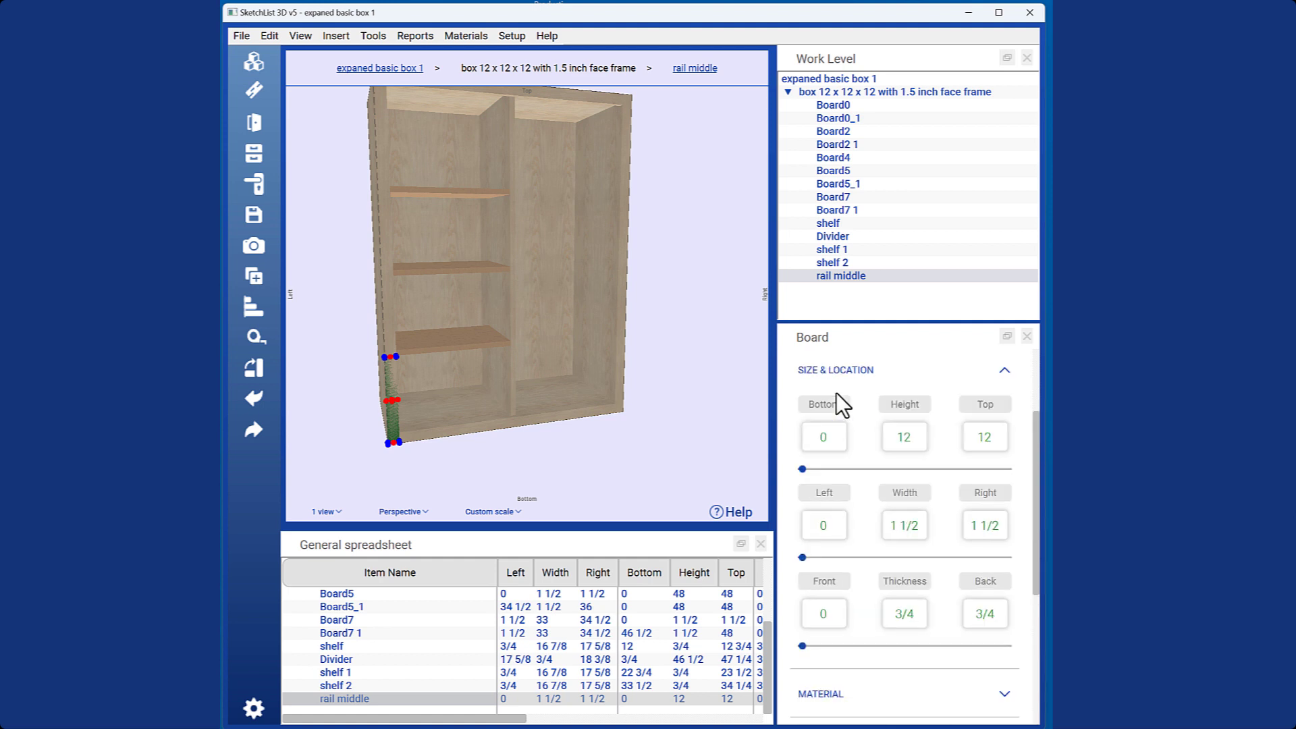
pyautogui.moveTo(801, 557); pyautogui.dragTo(831, 557)
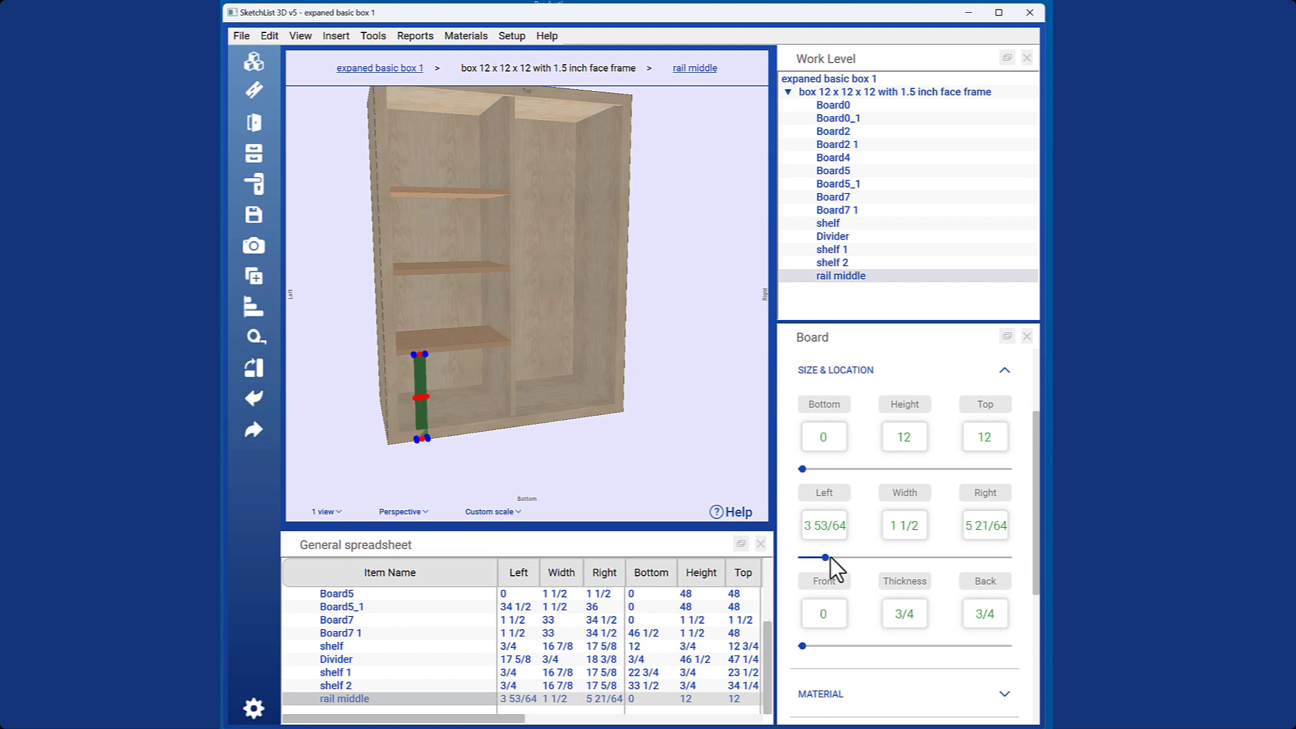
pyautogui.click(505, 383)
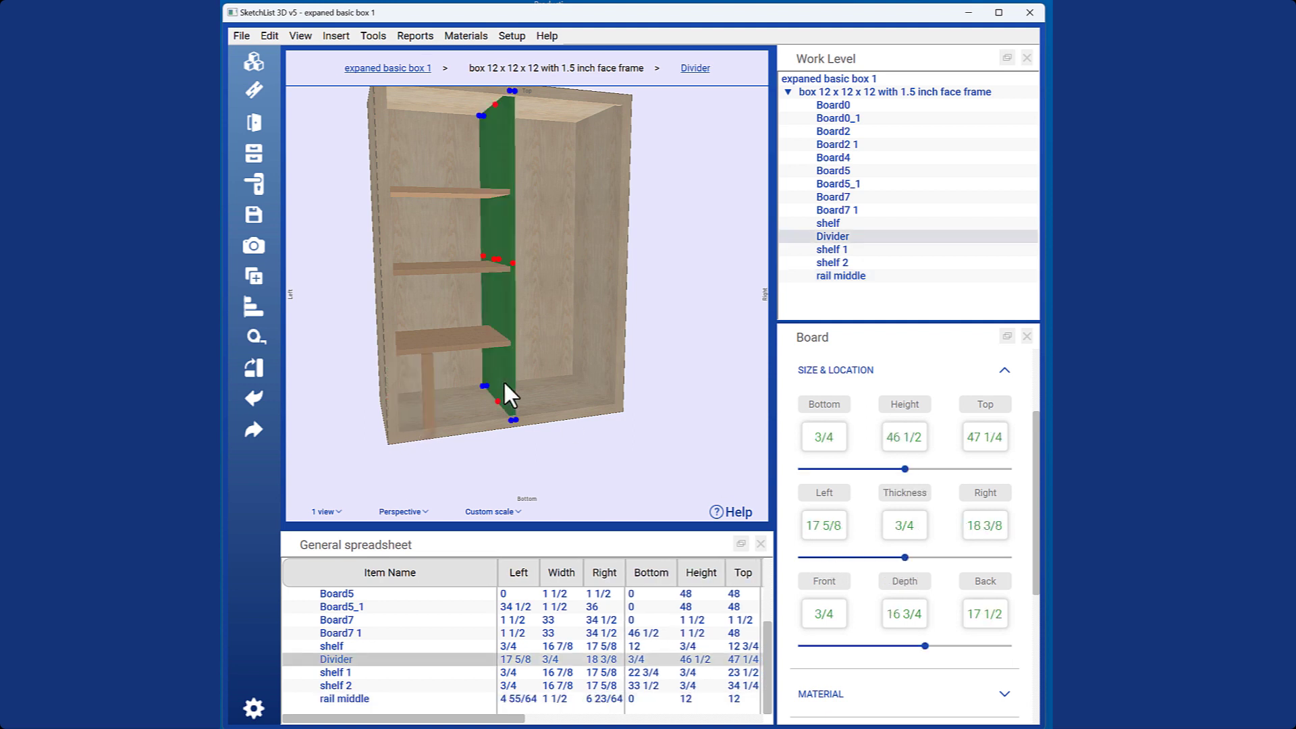
pyautogui.keyDown('ctrl'); pyautogui.click(430, 390); pyautogui.keyUp('ctrl')
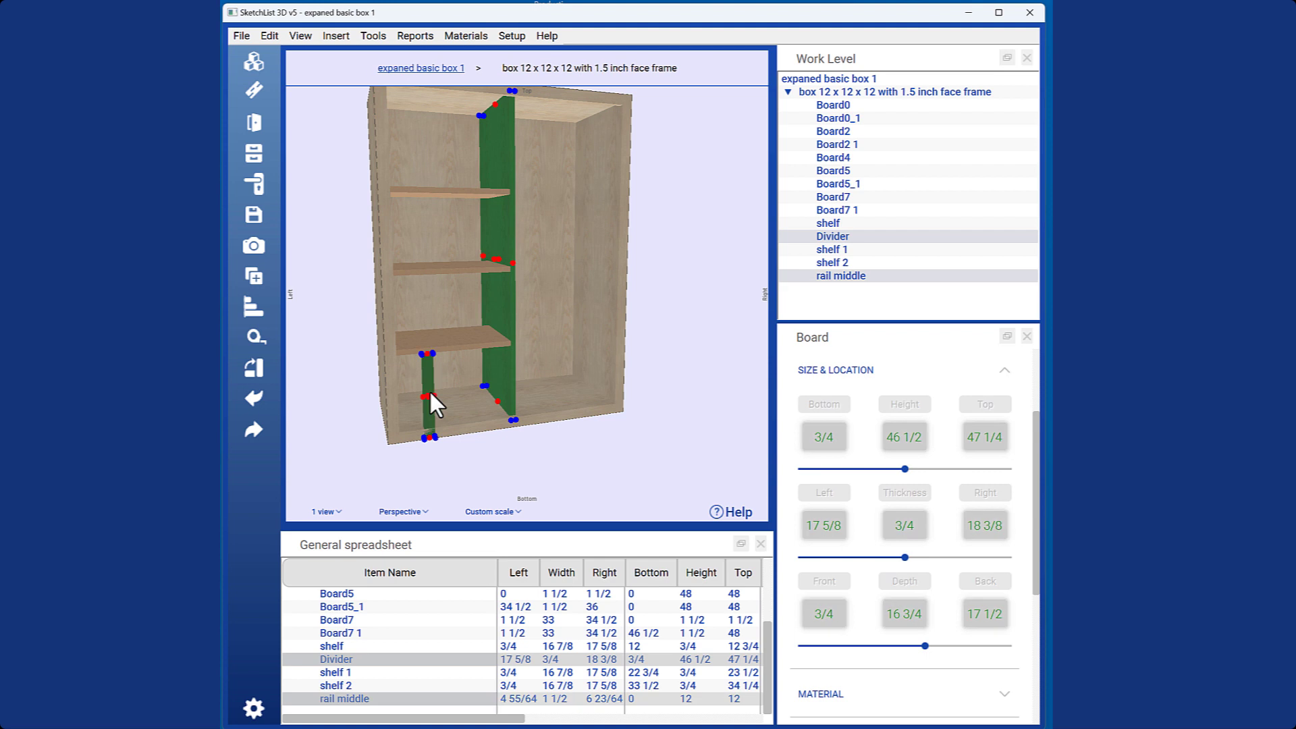
pyautogui.click(249, 309)
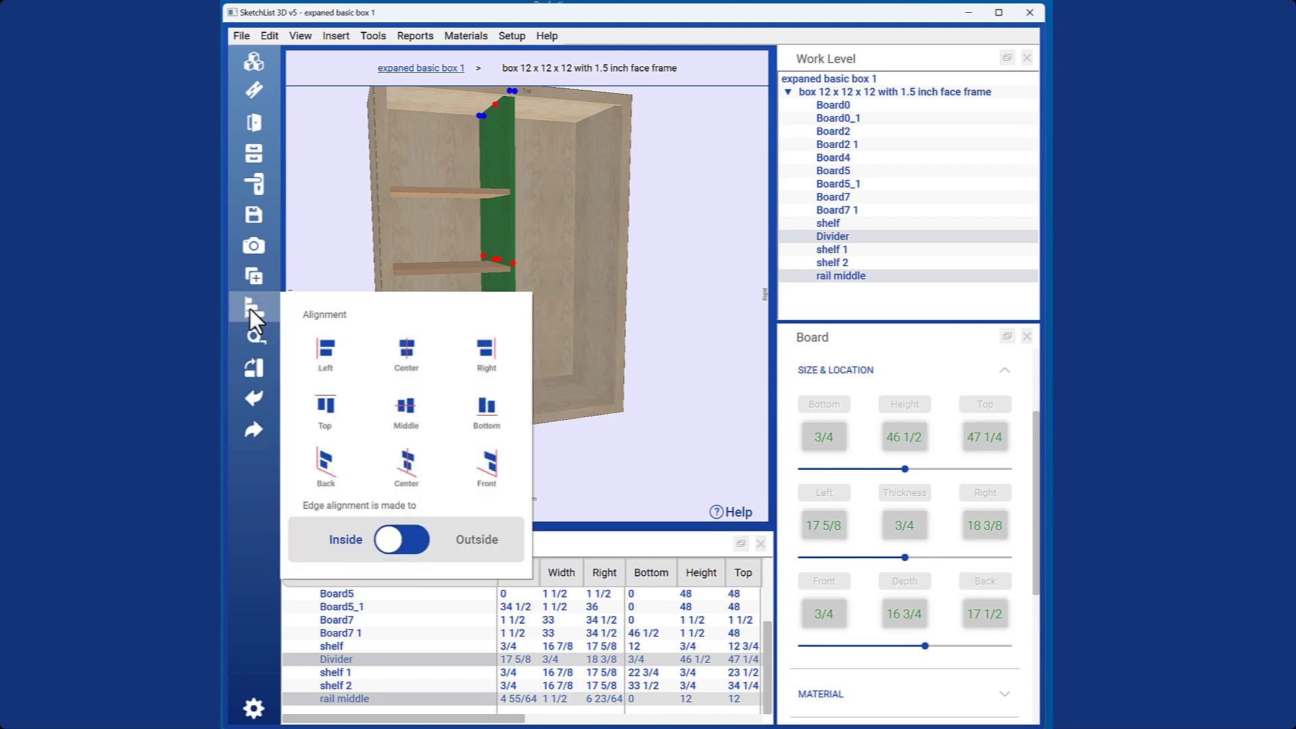
pyautogui.click(401, 350)
# Step: Set the bottom position of the rail middle board to 1 1/2
pyautogui.click(836, 569)
pyautogui.write('1 1/2')
pyautogui.press('Return')
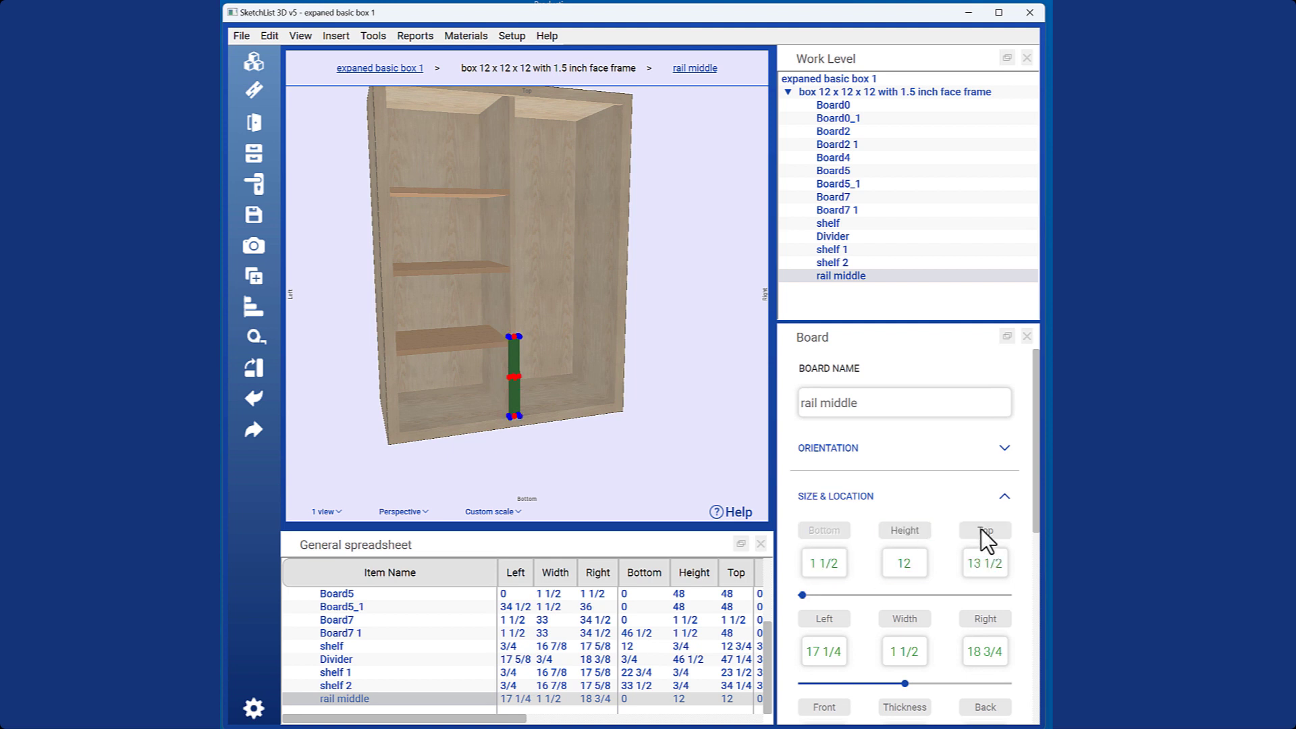
# Step: Extend the rail middle board upward to the underside of the upper face-frame rail, with its top at 46 1/2
pyautogui.click(557, 91)
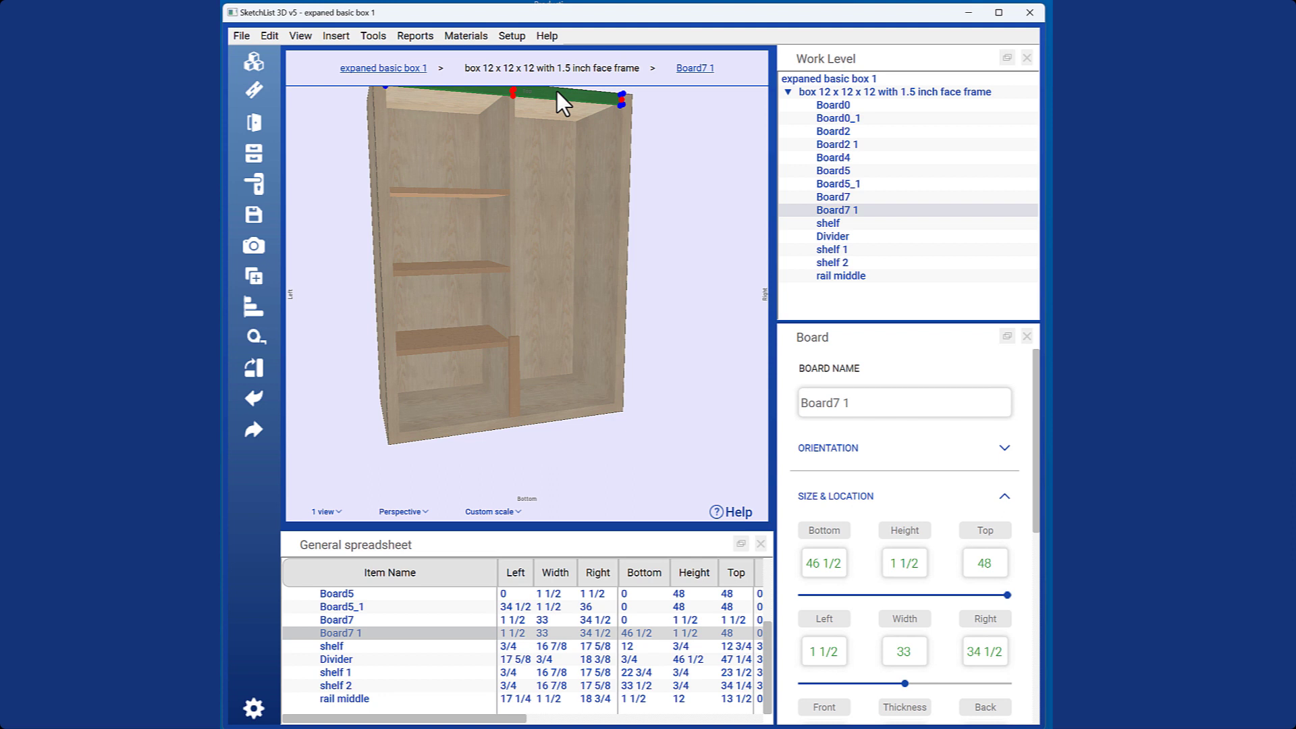
pyautogui.click(513, 377)
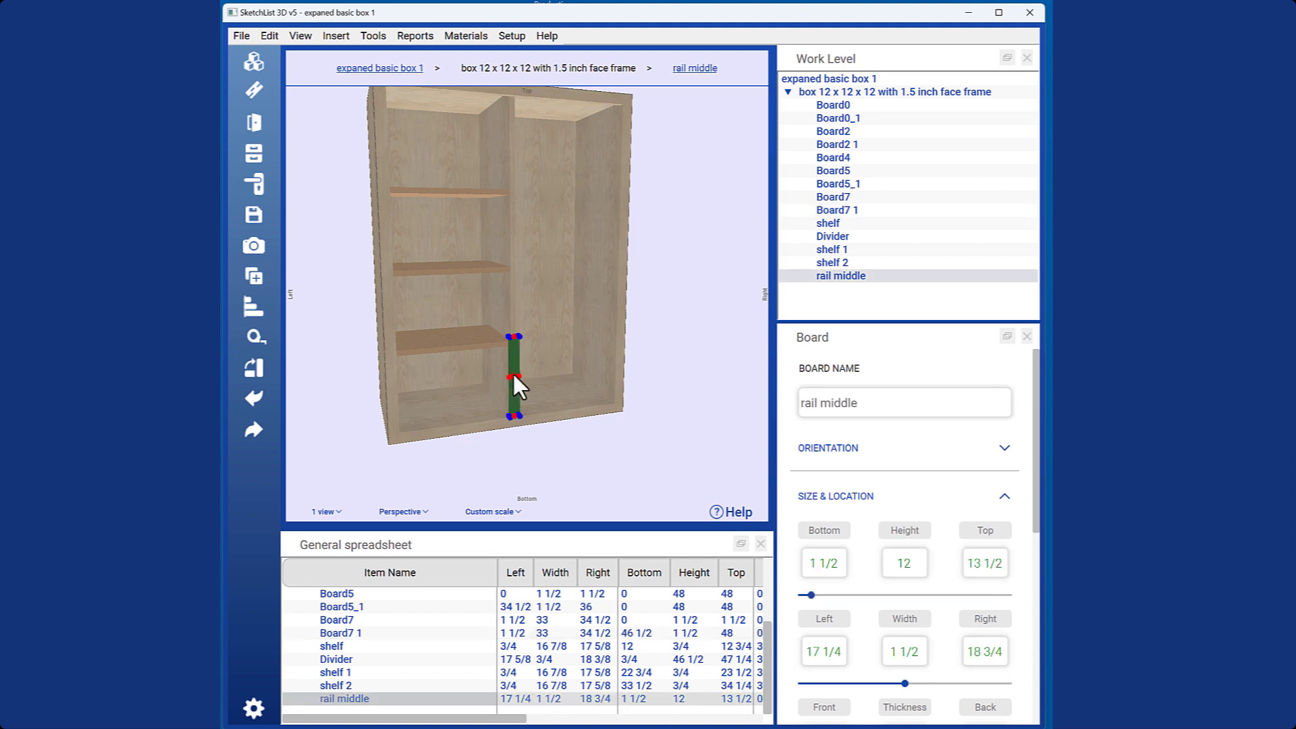
pyautogui.click(512, 339)
pyautogui.click(626, 428)
pyautogui.tripleClick(648, 430)
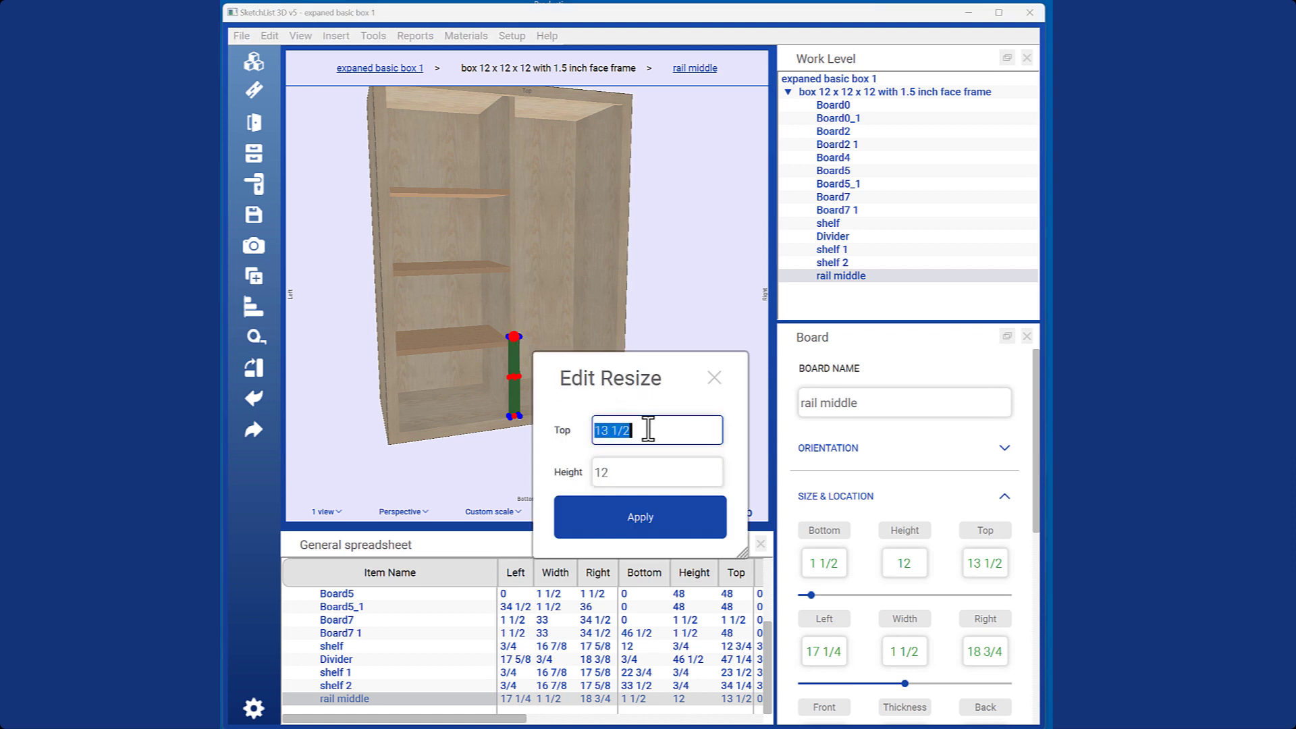
pyautogui.write('46 1/2')
pyautogui.press('Return')
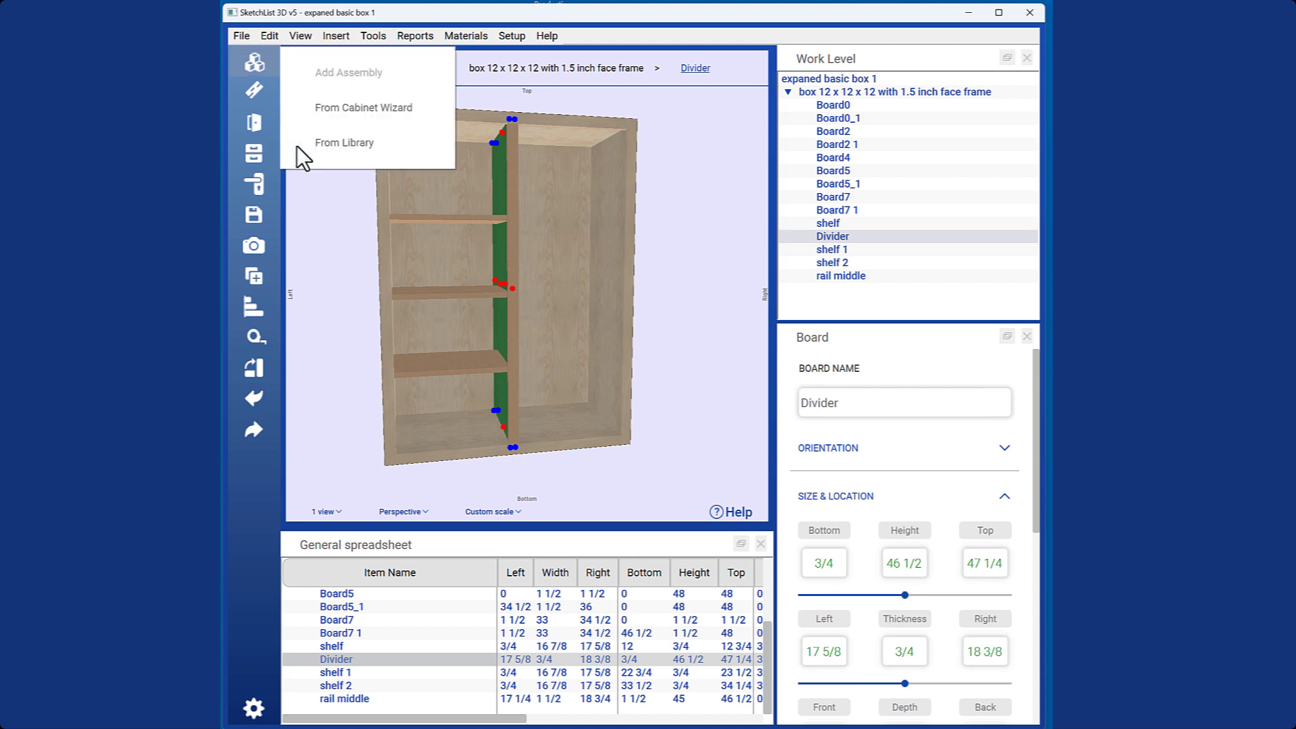
# Step: Insert the 5 part door 23 7/8 x 32 x 3/4 from the library into the cabinet assembly
pyautogui.click(375, 141)
pyautogui.click(347, 112)
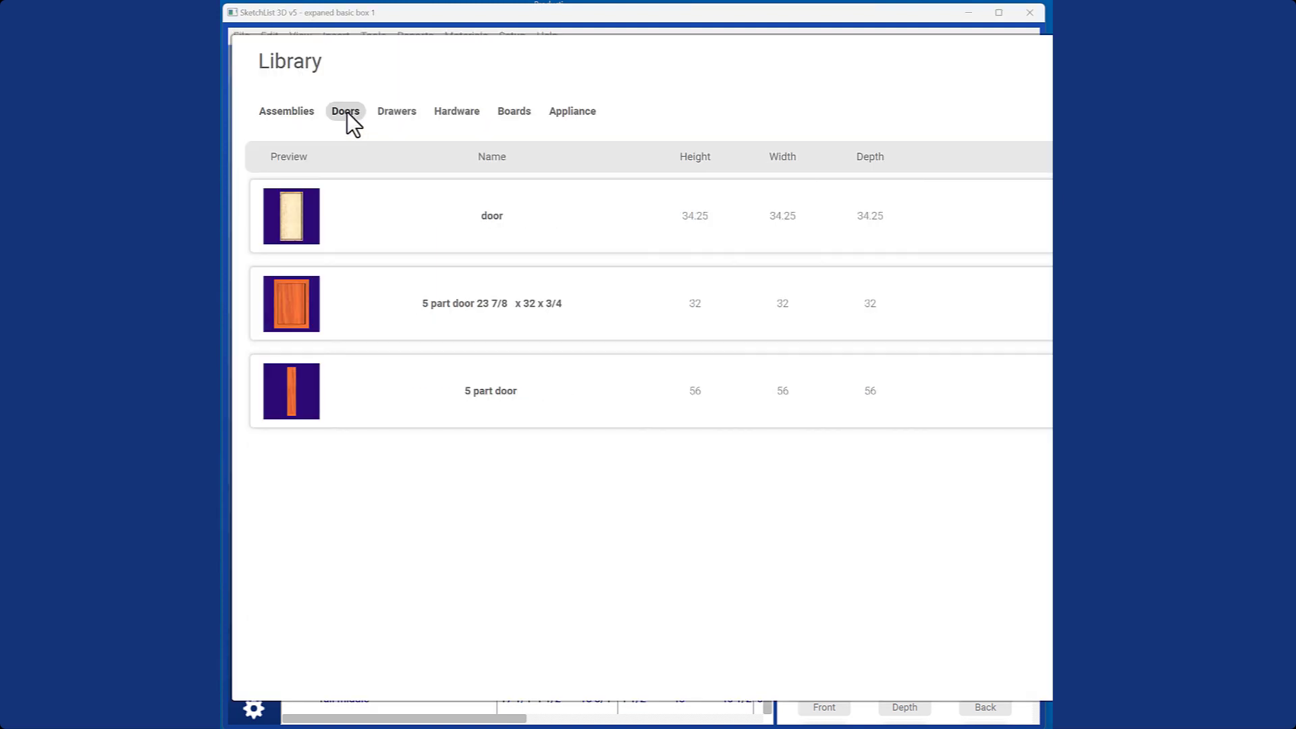
pyautogui.click(302, 285)
pyautogui.doubleClick(302, 285)
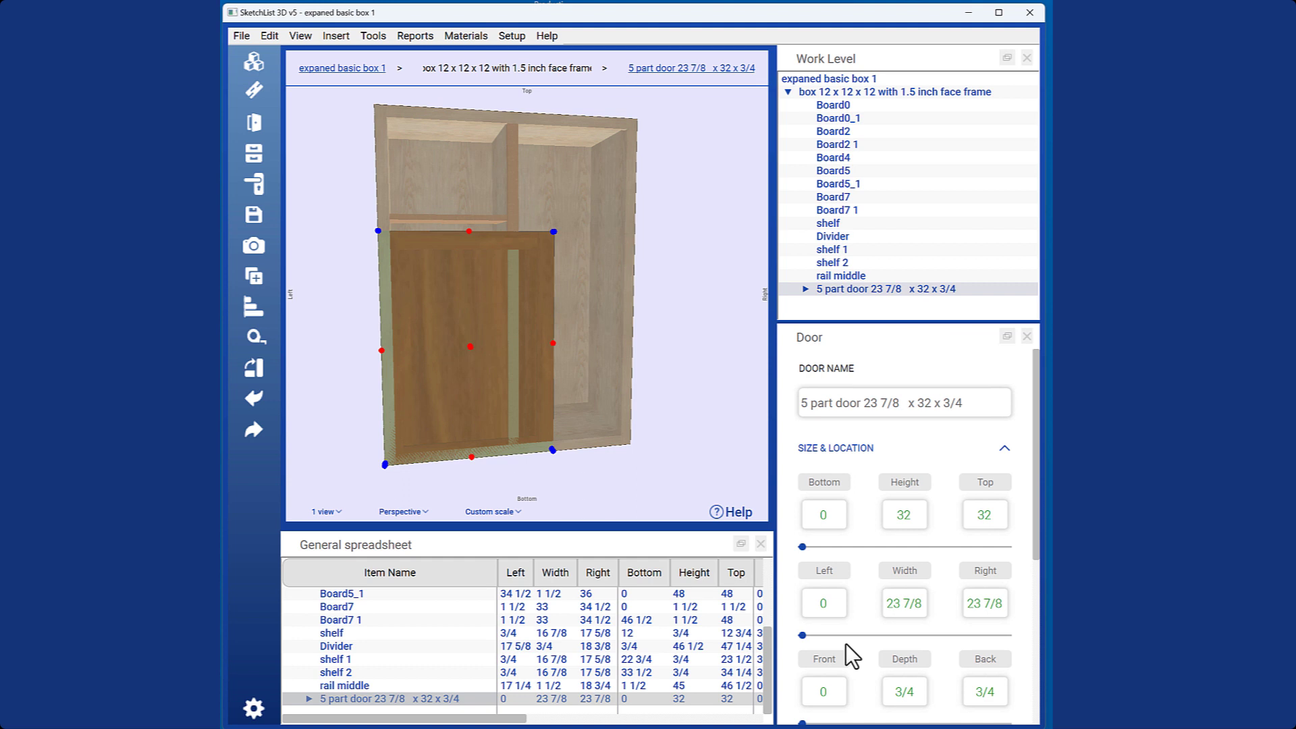
# Step: Copy the upper left front corner location of the bottom face-frame rail and apply it to the door's lower left front corner
pyautogui.click(602, 442)
pyautogui.scroll(5, 602, 442)
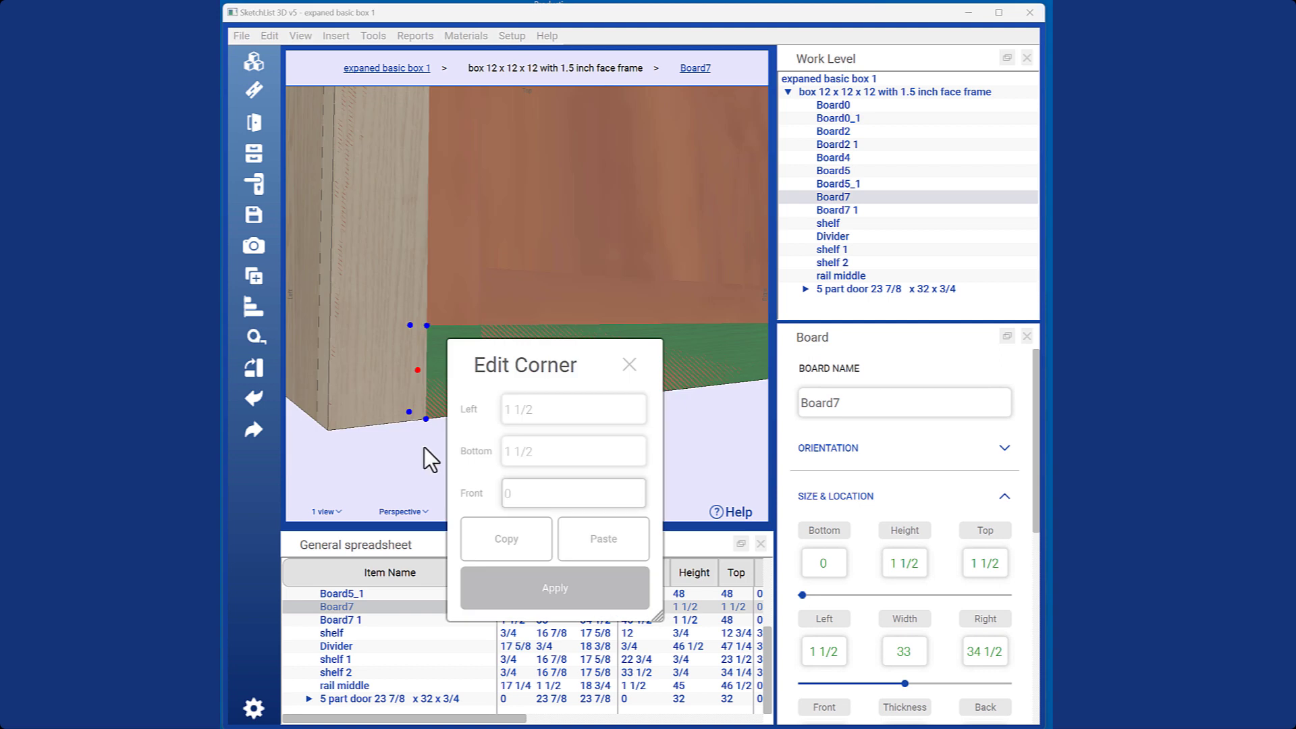
pyautogui.click(508, 538)
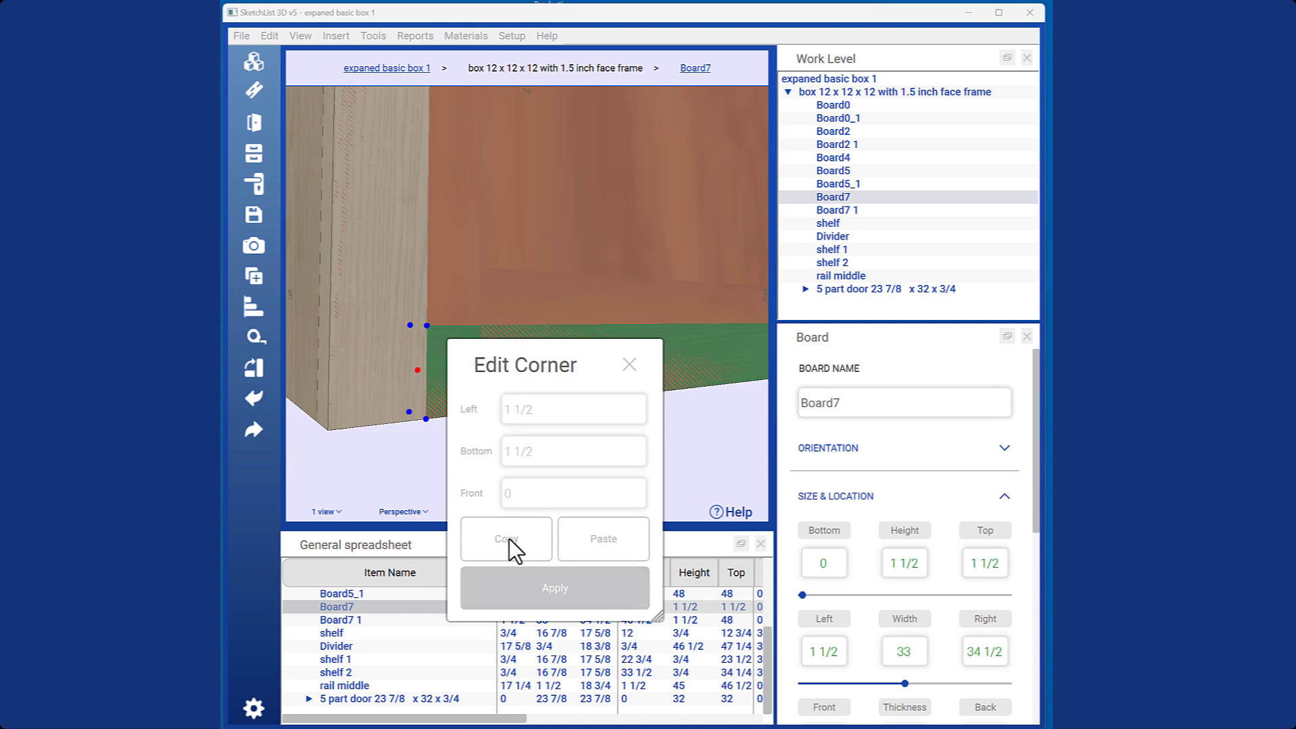
pyautogui.click(550, 588)
pyautogui.click(467, 698)
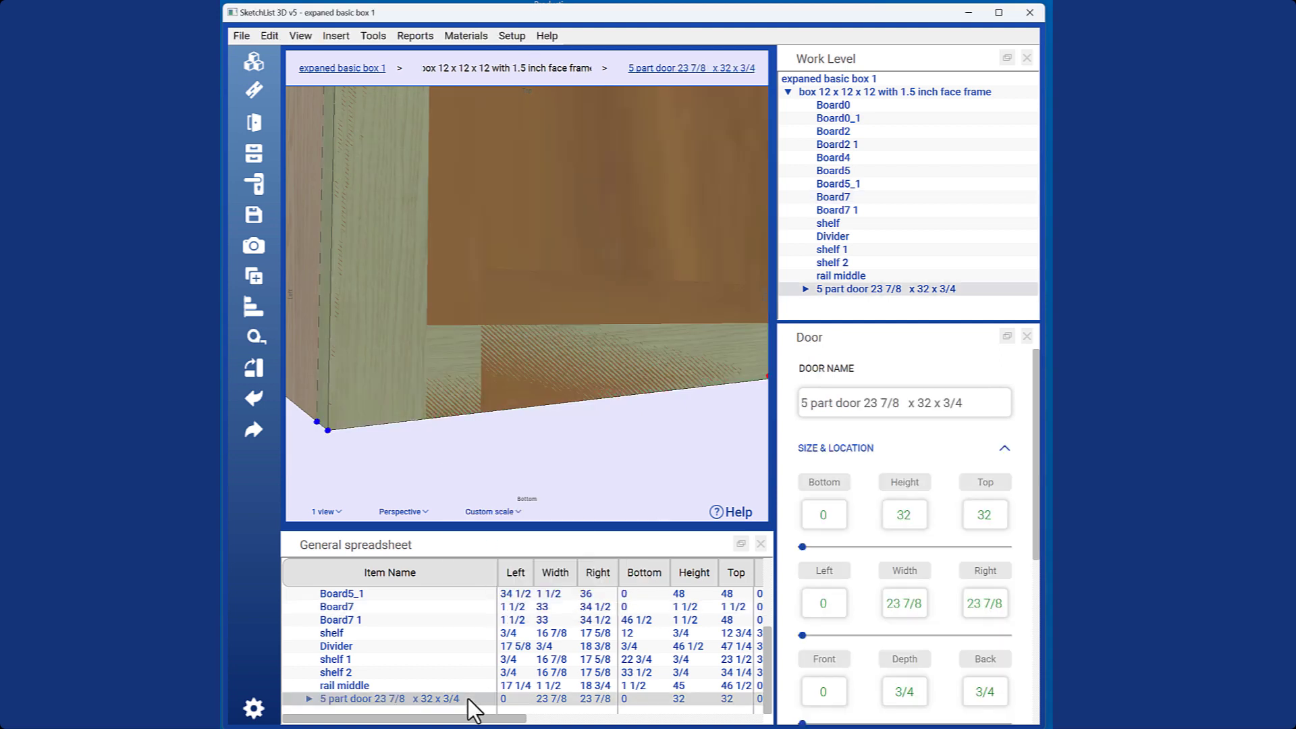
pyautogui.click(327, 429)
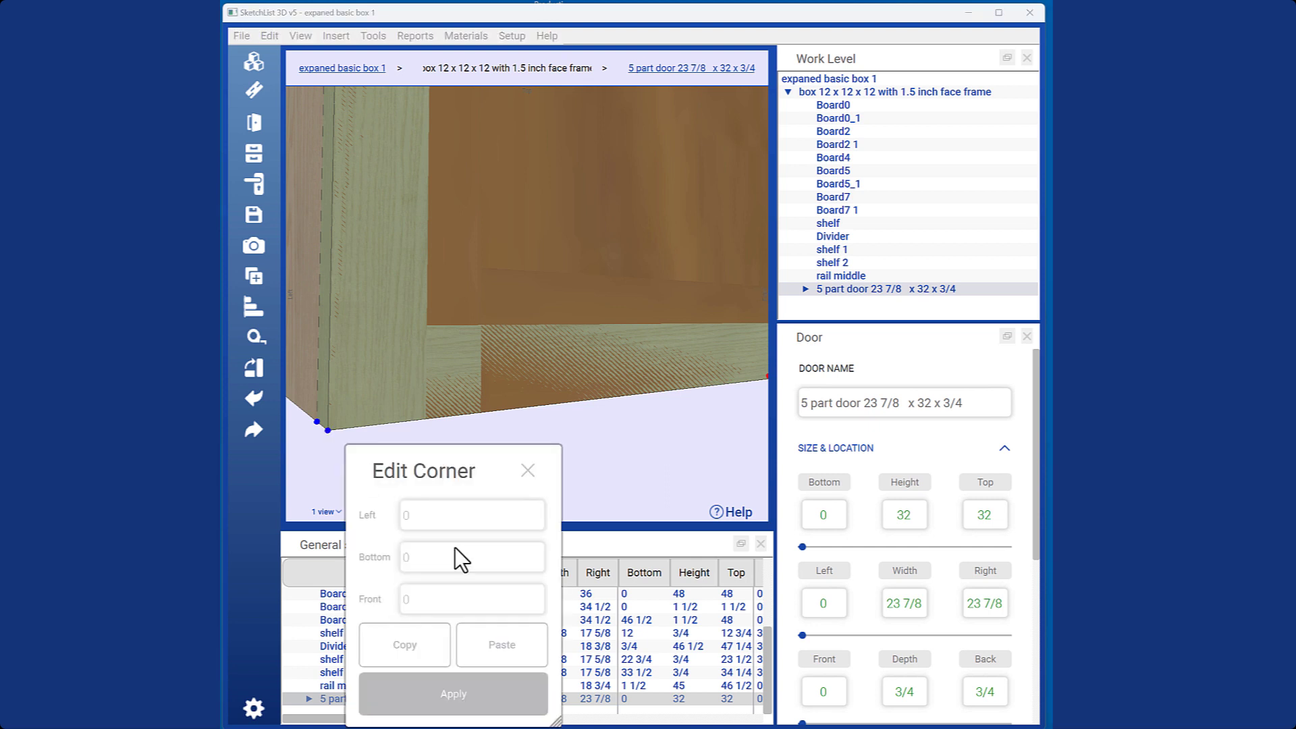
pyautogui.click(479, 645)
pyautogui.click(457, 686)
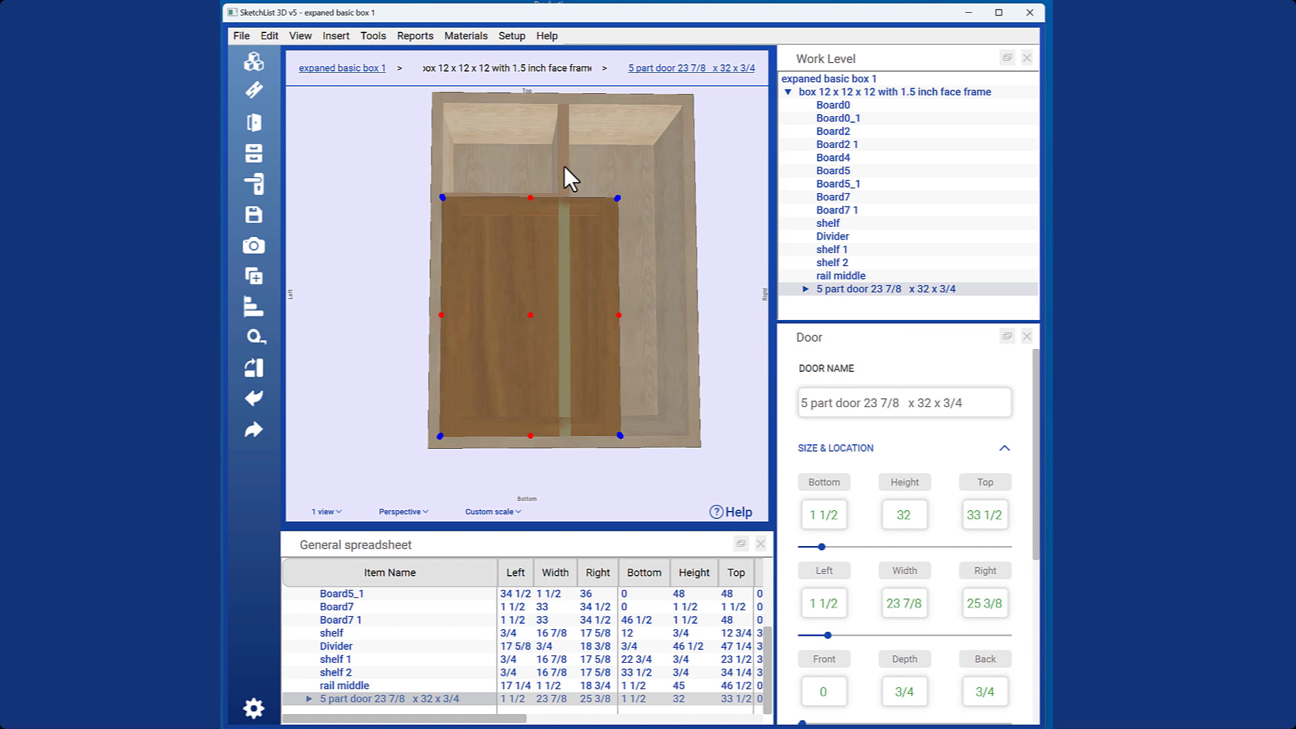
# Step: Resize the door's right edge to 17 1/4 so it meets the left side of the rail middle board
pyautogui.click(564, 167)
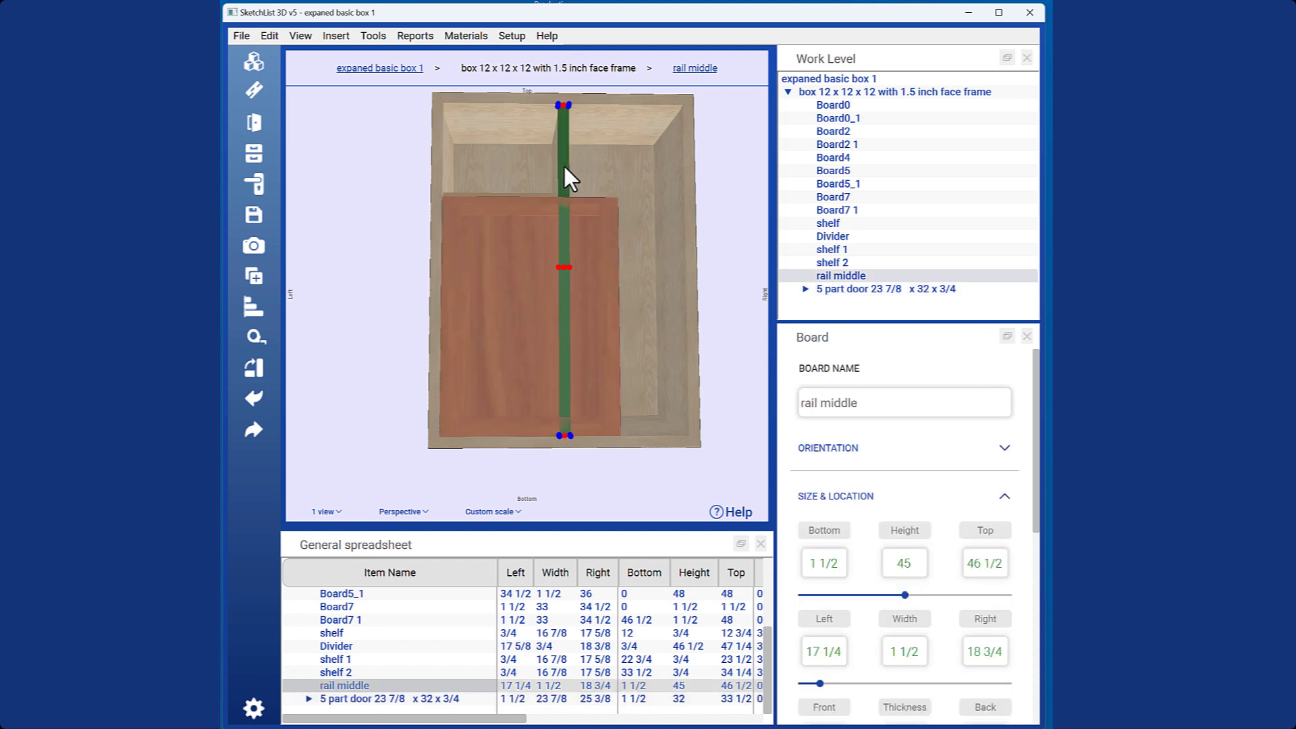
pyautogui.click(565, 168)
pyautogui.click(618, 314)
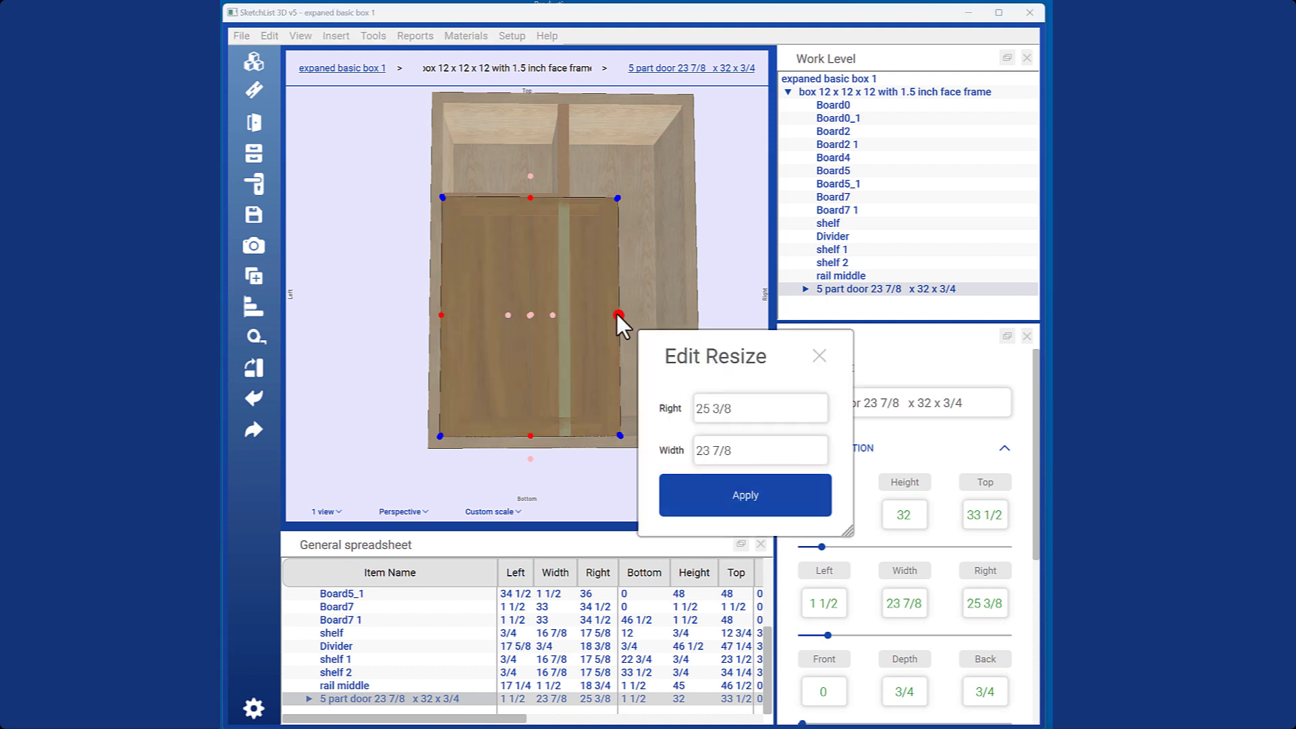
pyautogui.tripleClick(744, 406)
pyautogui.write('17 1/4')
pyautogui.press('Return')
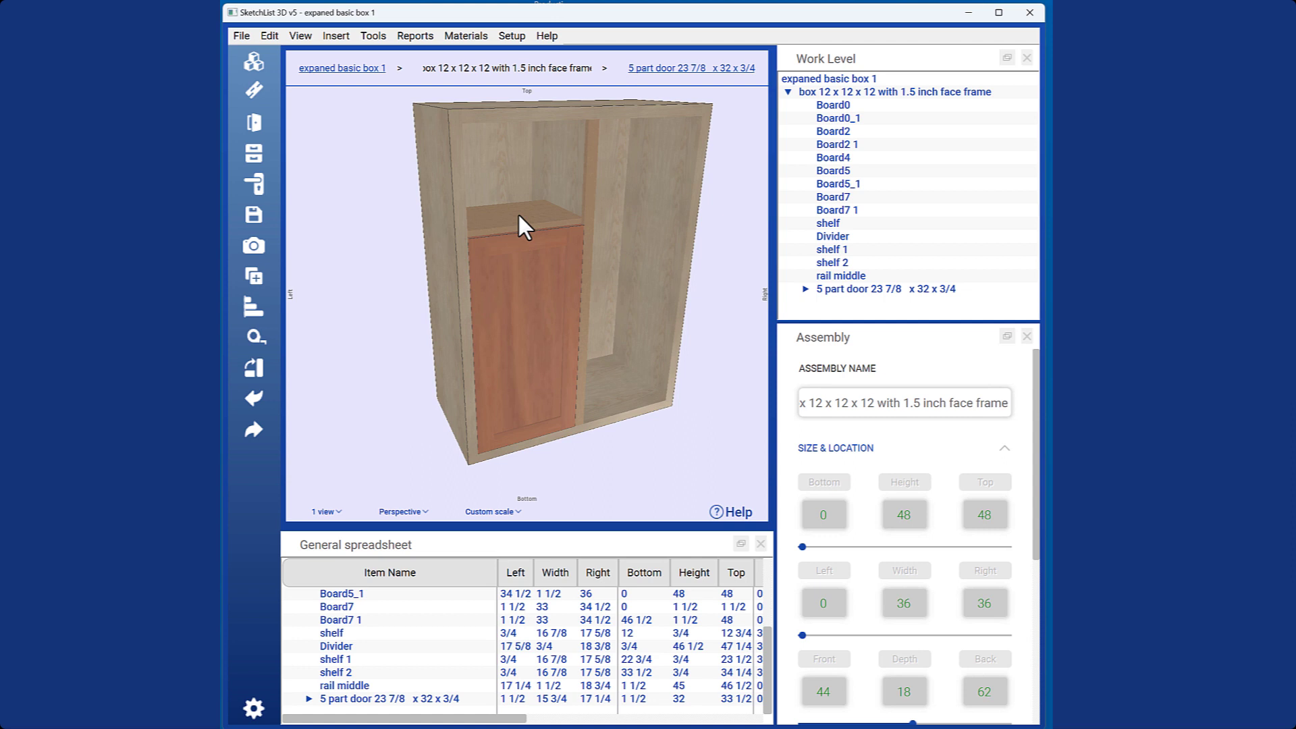
# Step: Extend the door's top edge to 34 1/4, level with the upper face of shelf 2
pyautogui.click(520, 225)
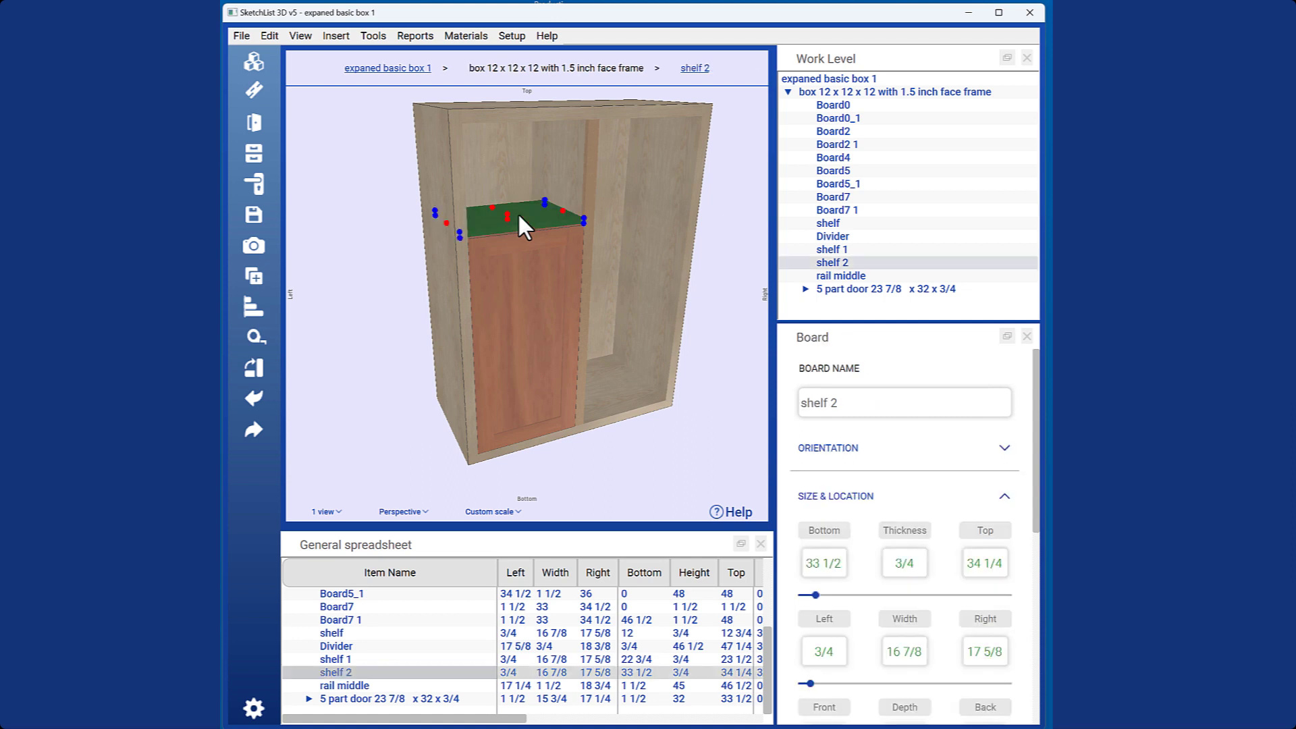
pyautogui.click(546, 311)
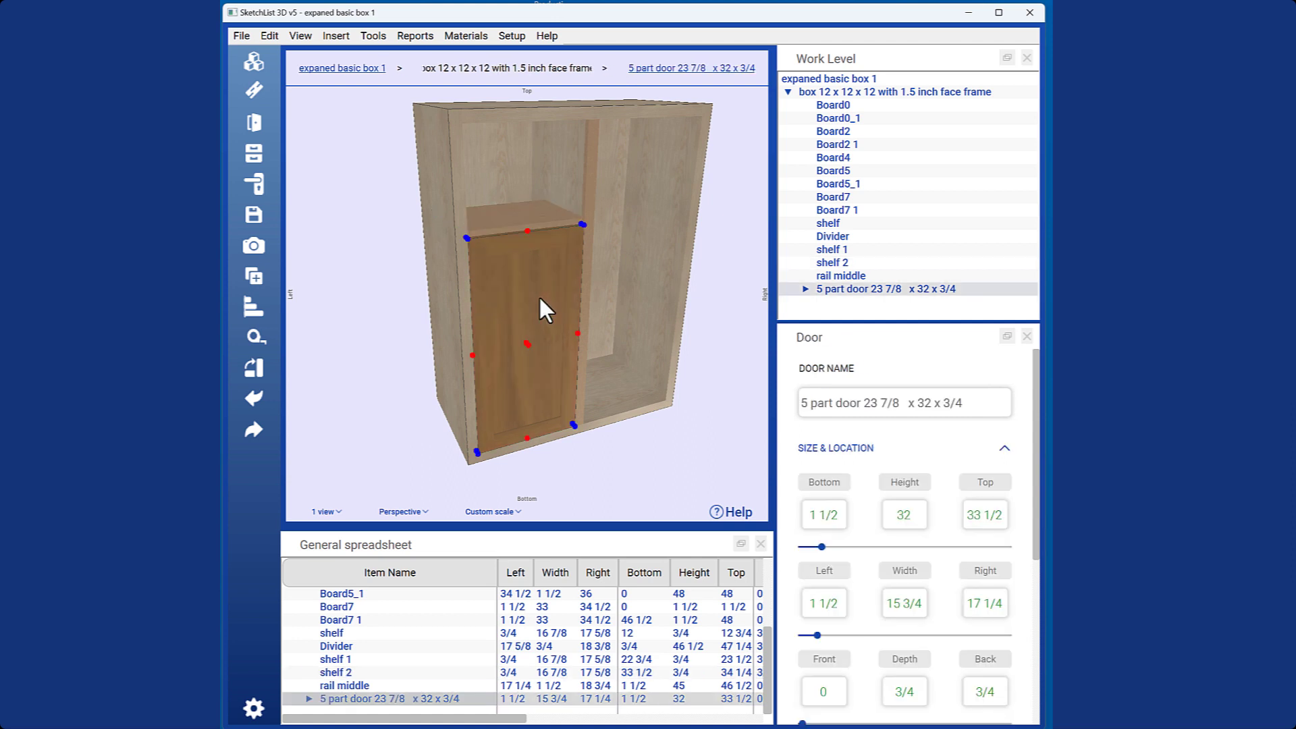
pyautogui.click(528, 230)
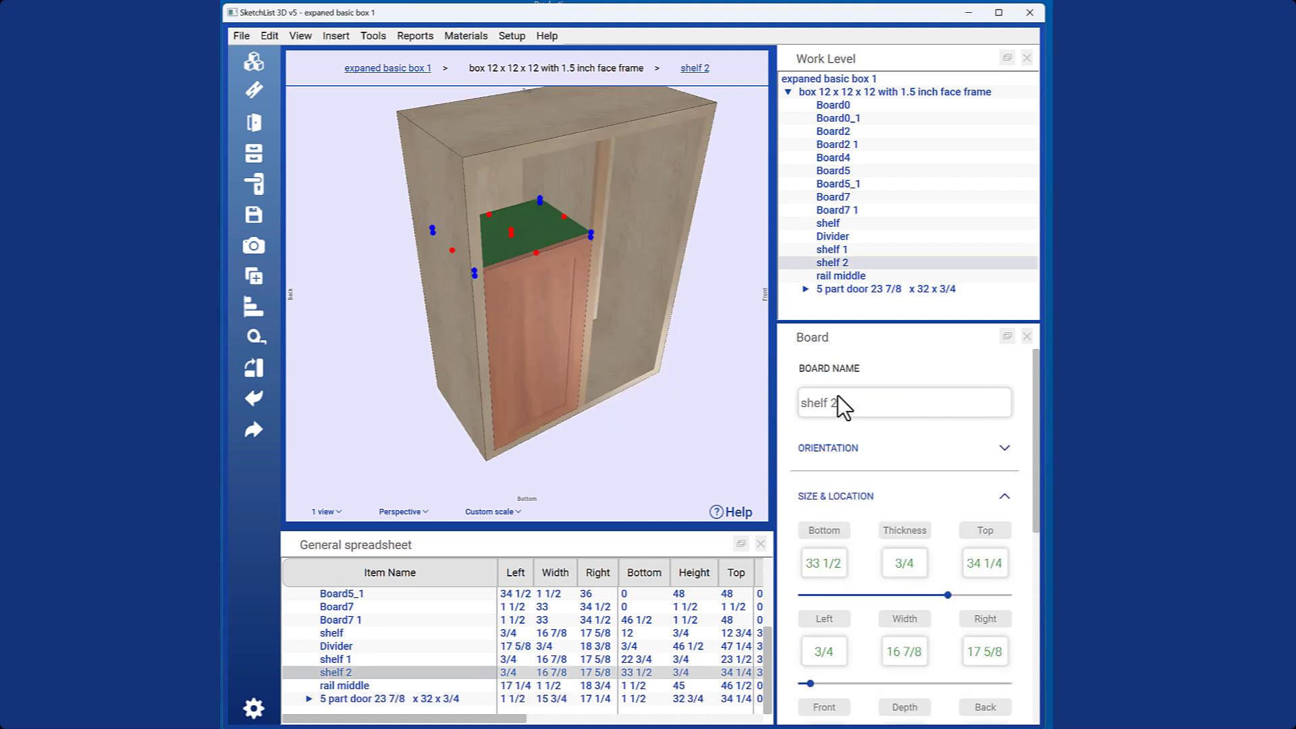
# Step: Clone shelf 2 once from the left with Clone & Space, using a fixed space of .75
pyautogui.scroll(-5, 890, 423)
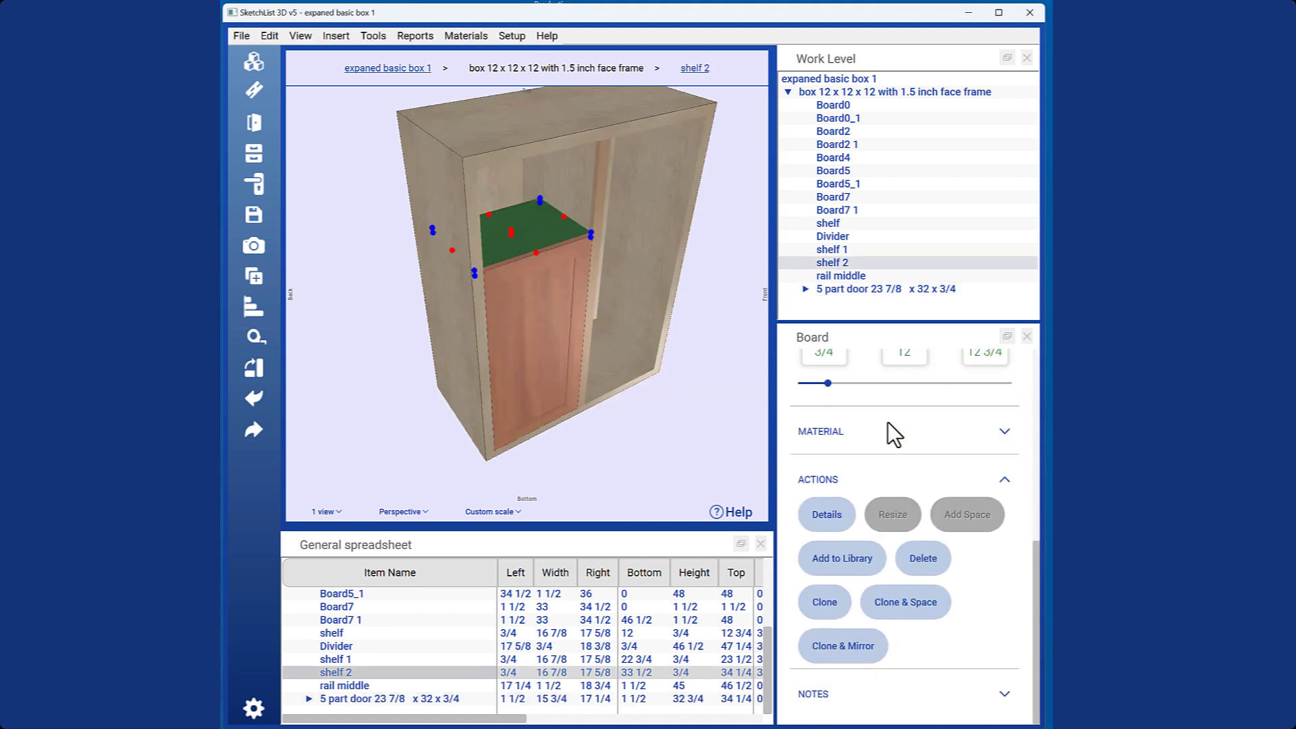
pyautogui.click(905, 603)
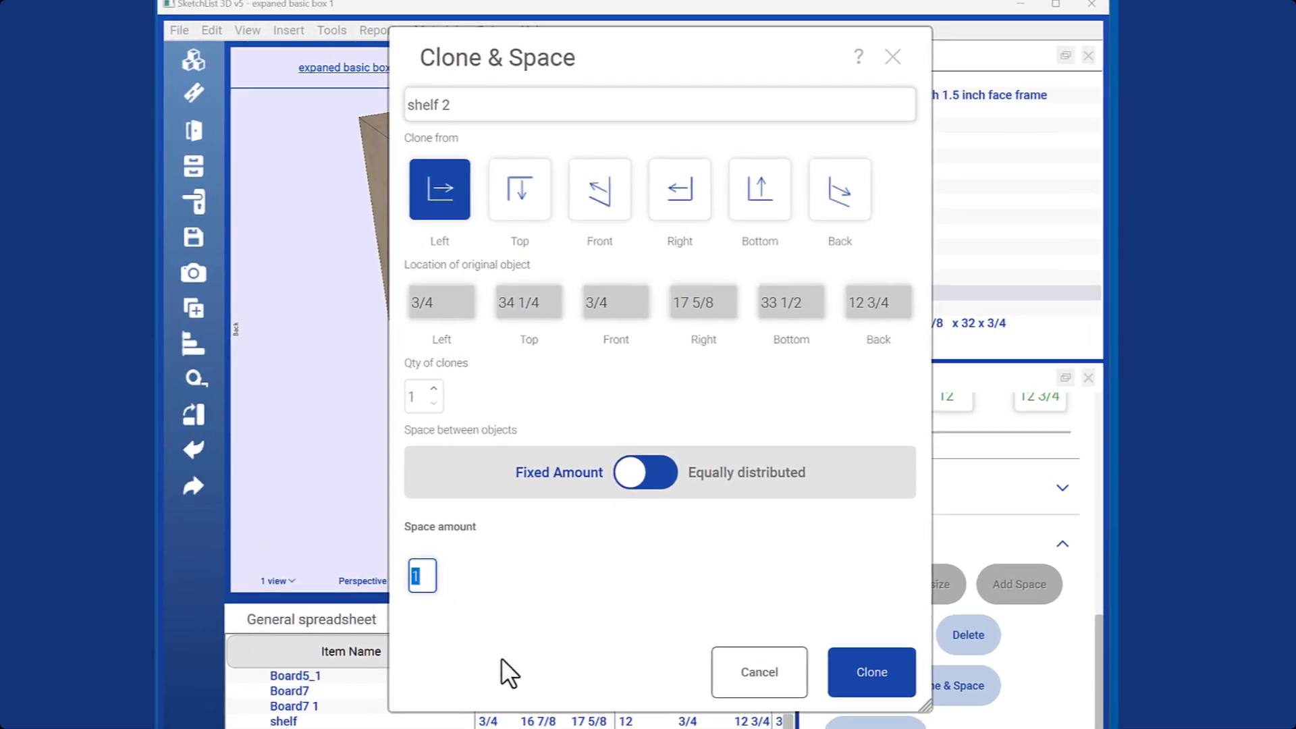
pyautogui.write('.75')
pyautogui.click(871, 675)
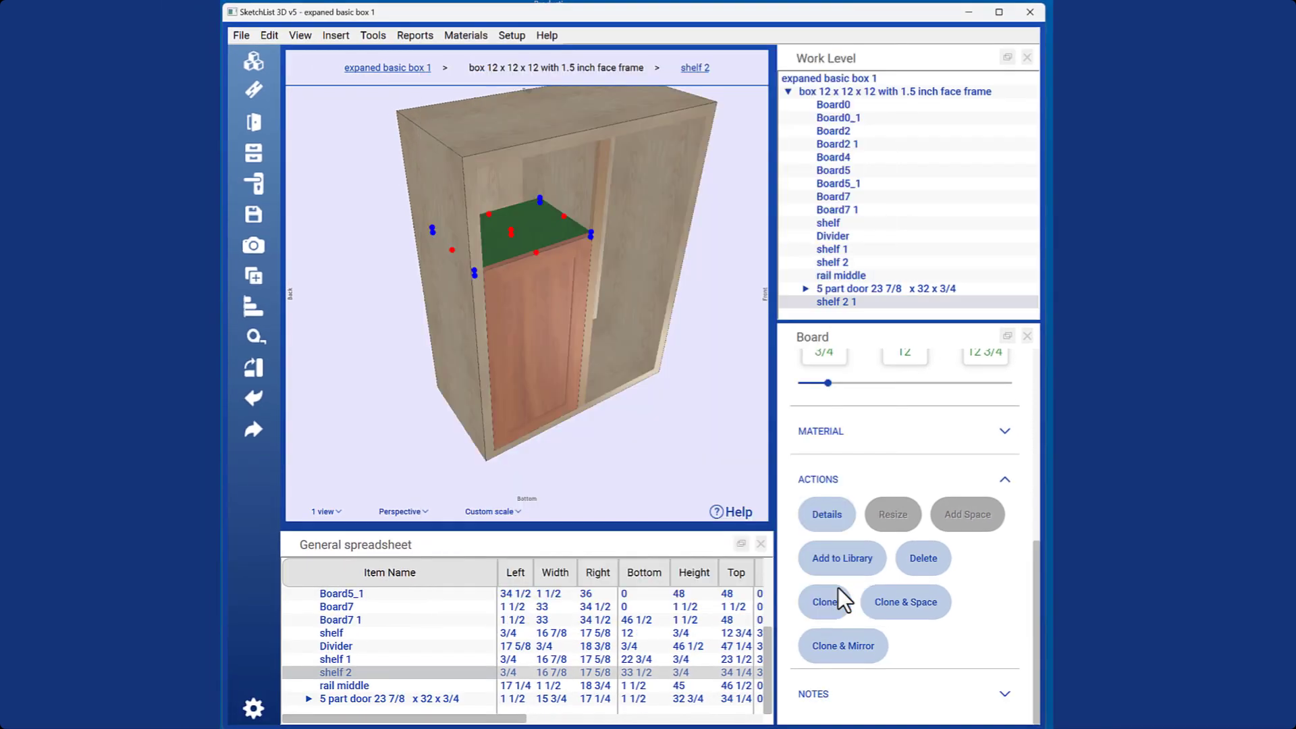
# Step: Clone and mirror the door into the opening right of the middle rail
pyautogui.click(539, 255)
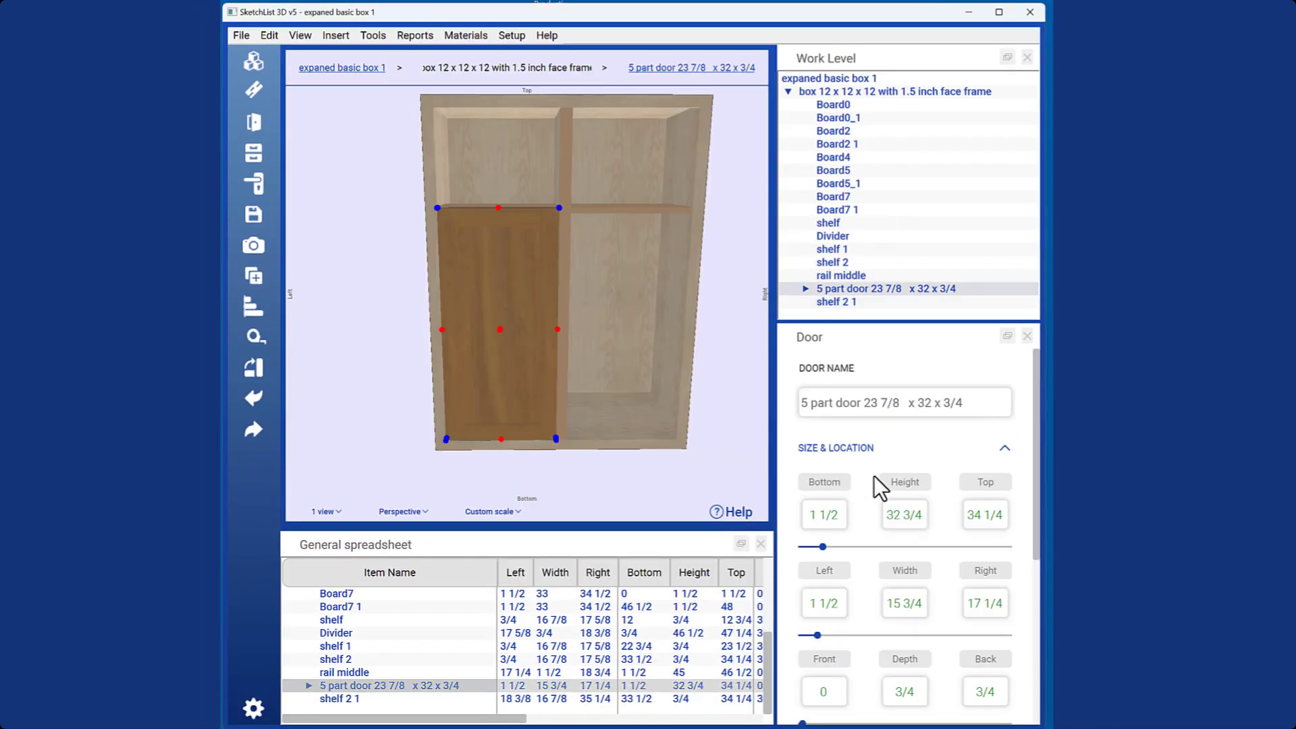
pyautogui.scroll(-4, 874, 476)
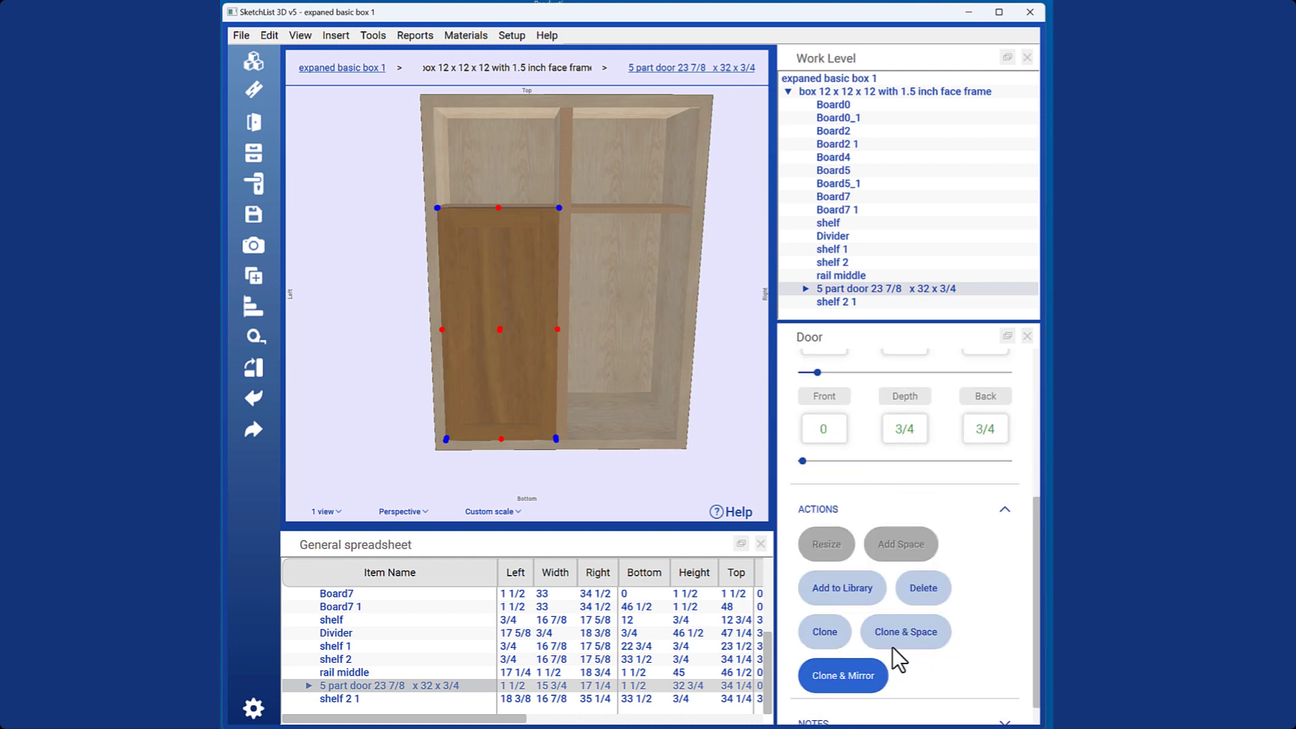
pyautogui.click(893, 647)
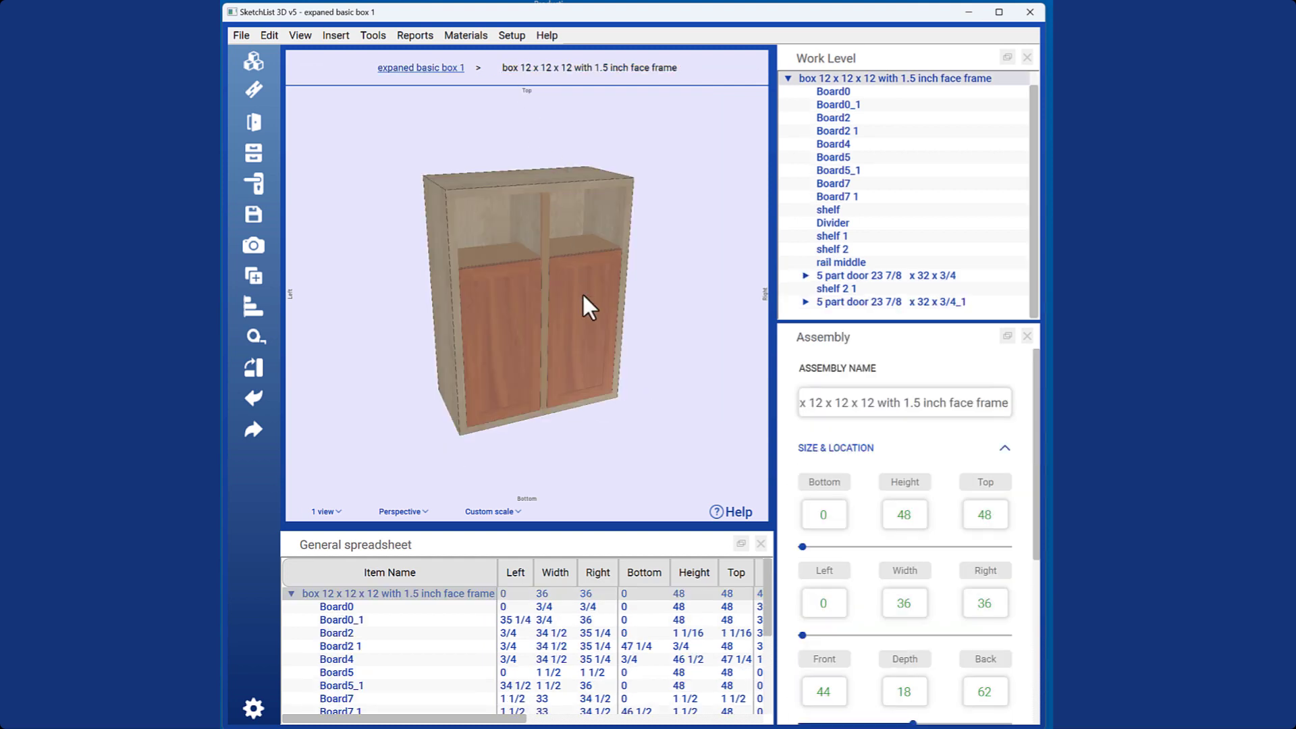
# Step: Delete the mirrored door from the right opening
pyautogui.click(584, 297)
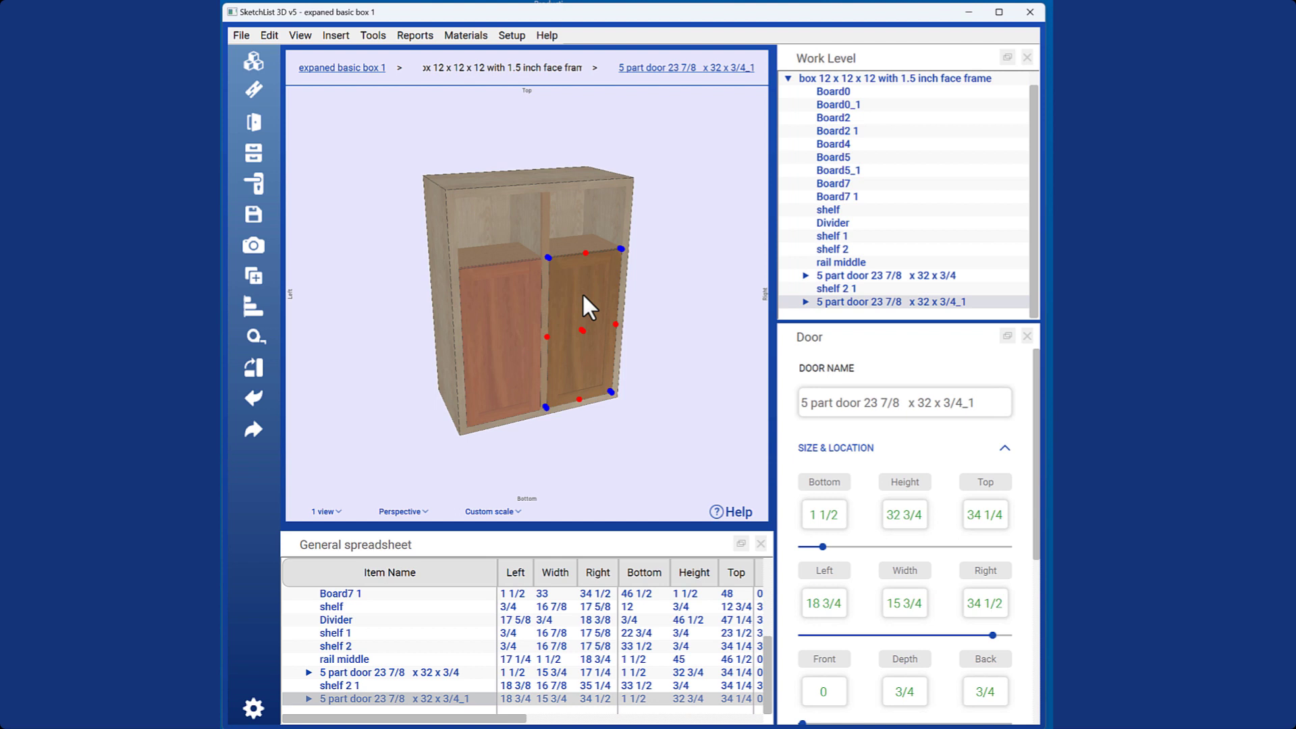
pyautogui.press('Delete')
pyautogui.moveTo(608, 296); pyautogui.dragTo(590, 289, button='middle')
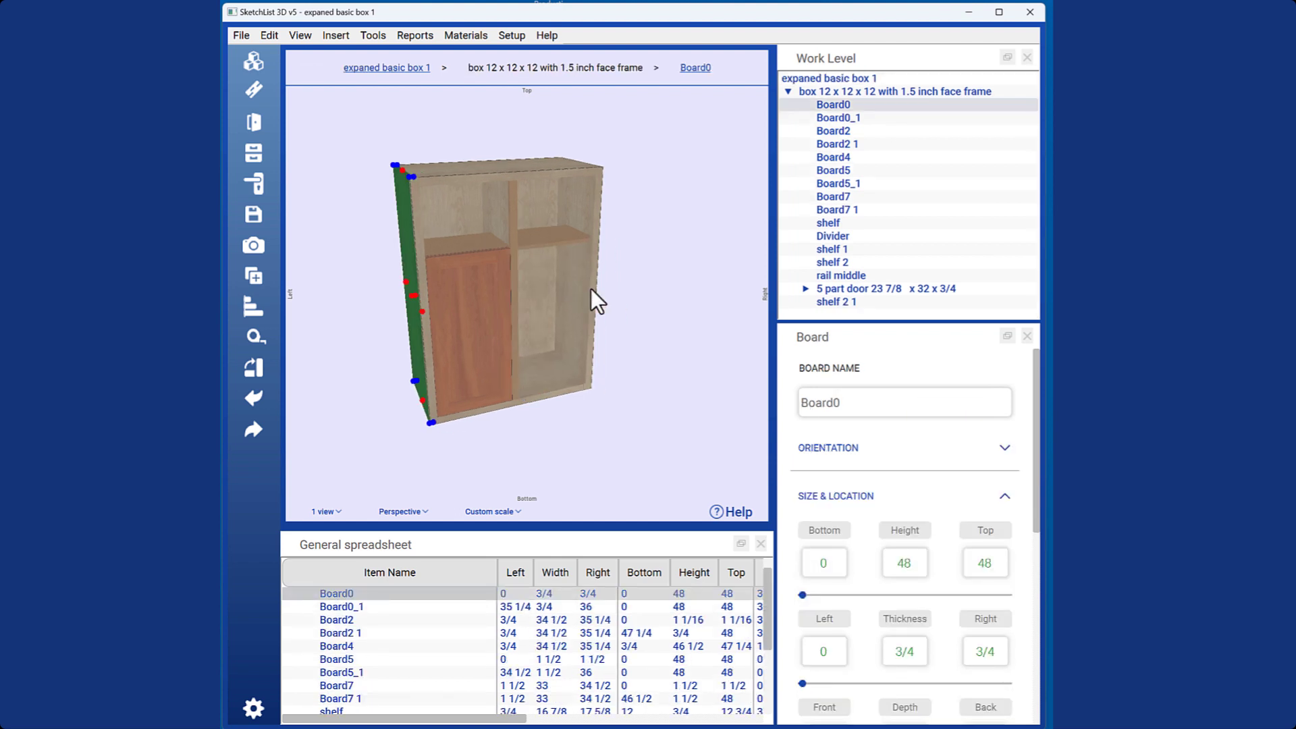
# Step: Go up to the project level and clone and mirror the whole cabinet assembly
pyautogui.click(371, 66)
pyautogui.click(474, 353)
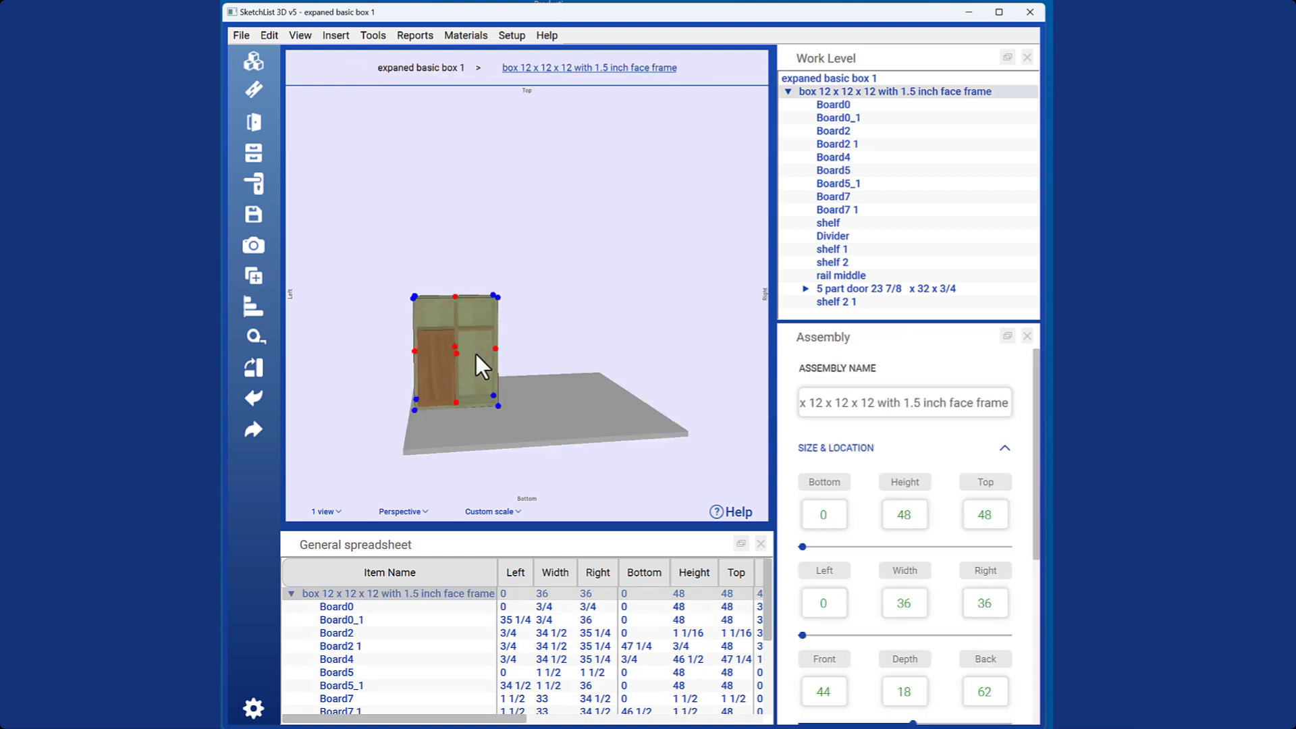
pyautogui.scroll(-5, 867, 640)
pyautogui.click(842, 645)
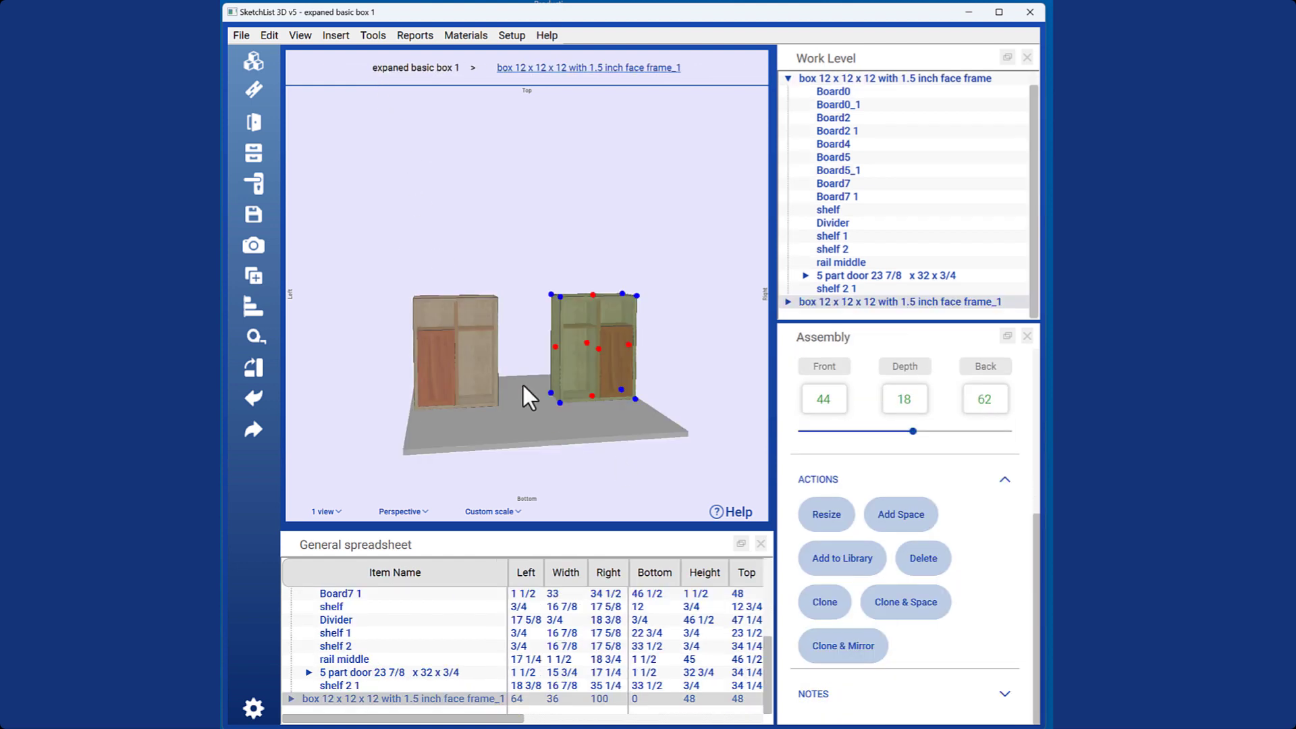
pyautogui.click(527, 390)
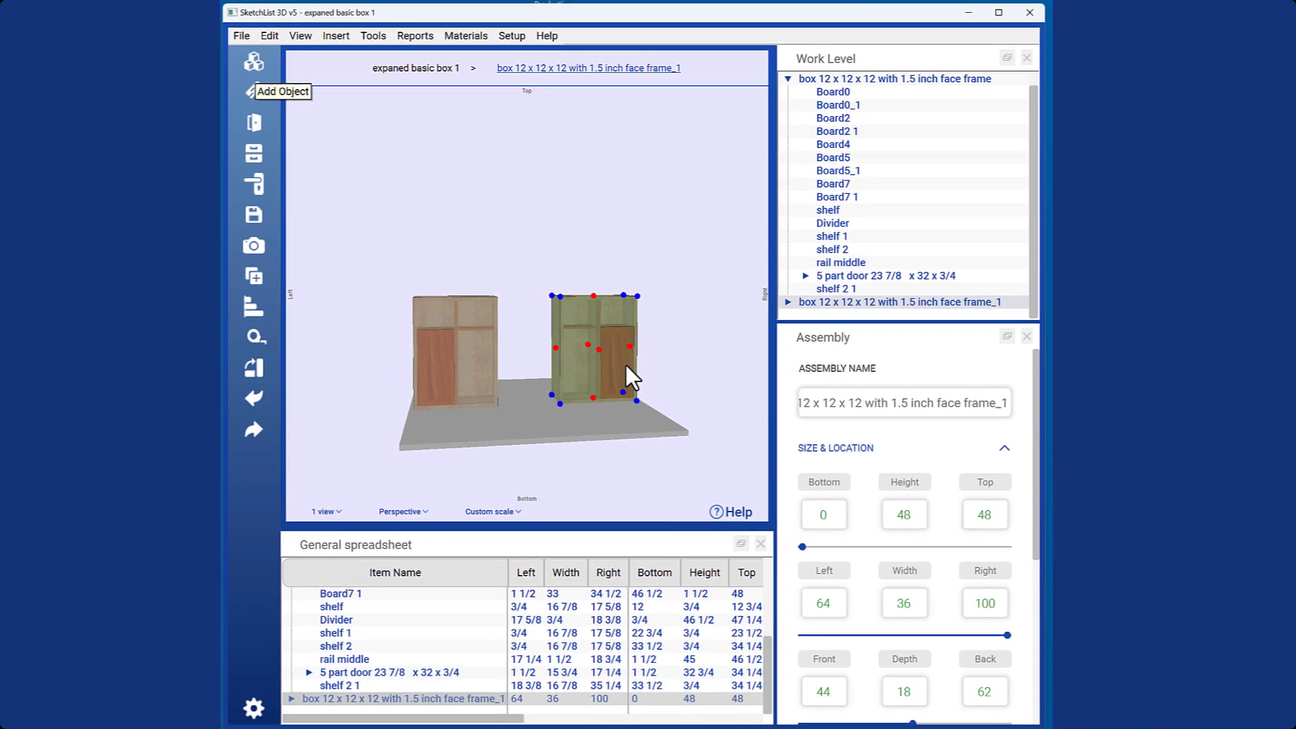
# Step: Add a new assembly to the project, collapse the cabinet entries in the detached spreadsheet and widen it to show the depth columns
pyautogui.click(254, 91)
pyautogui.click(347, 79)
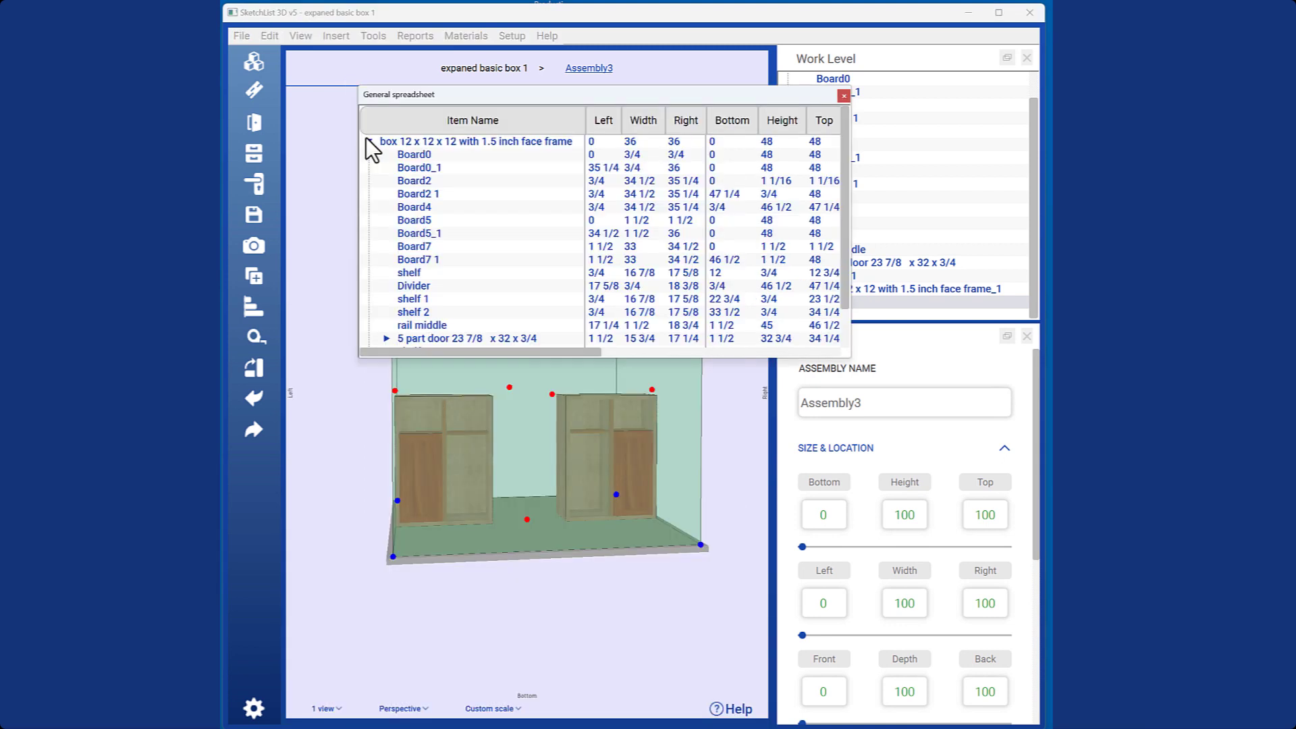
pyautogui.click(367, 140)
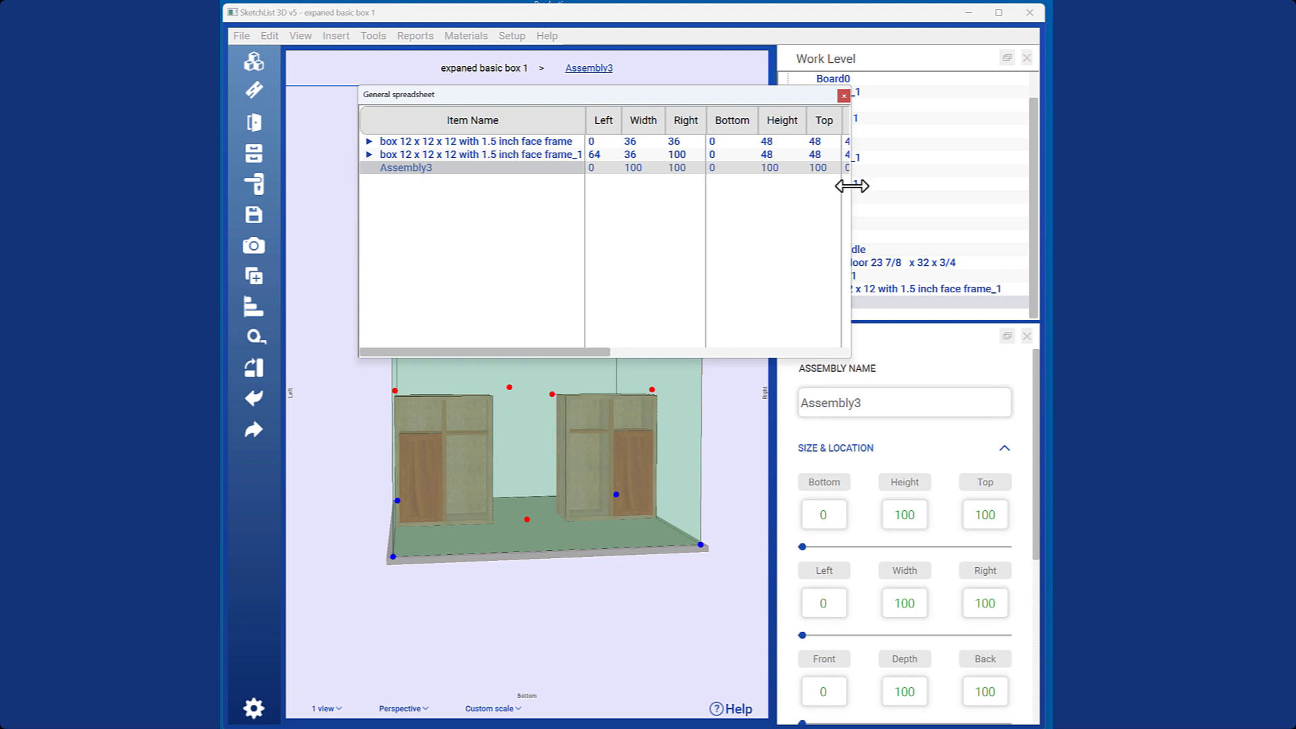
pyautogui.moveTo(849, 186); pyautogui.dragTo(973, 193)
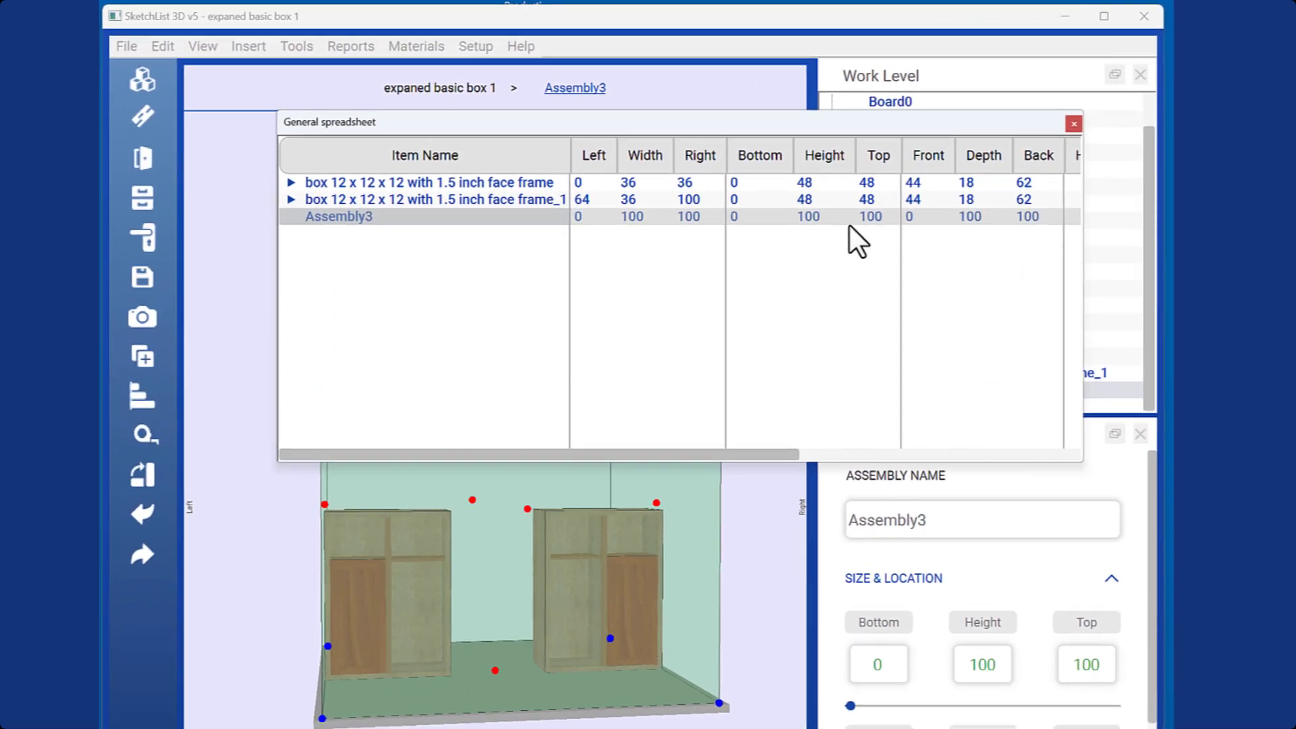
# Step: Set the new assembly's bottom position to 48 and its height to 2 in the spreadsheet
pyautogui.doubleClick(721, 169)
pyautogui.write('48')
pyautogui.press('Return')
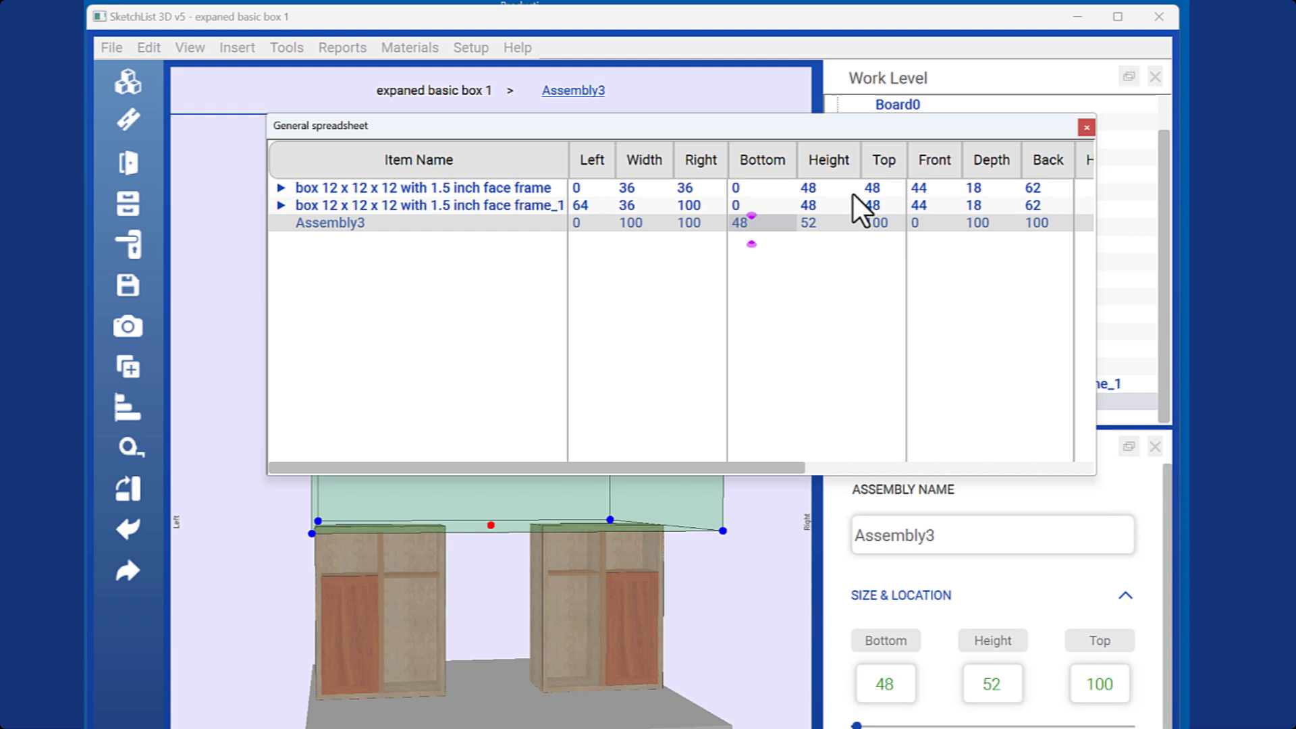
pyautogui.click(835, 223)
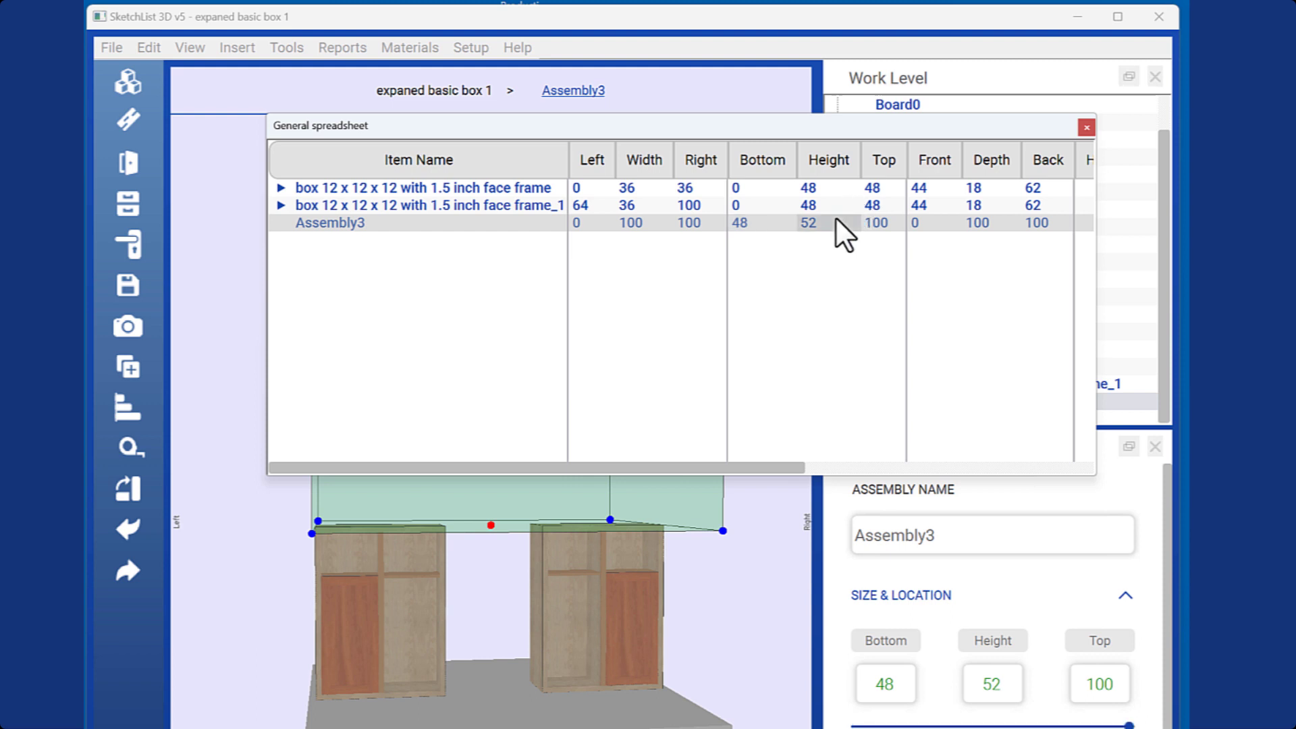
pyautogui.write('2')
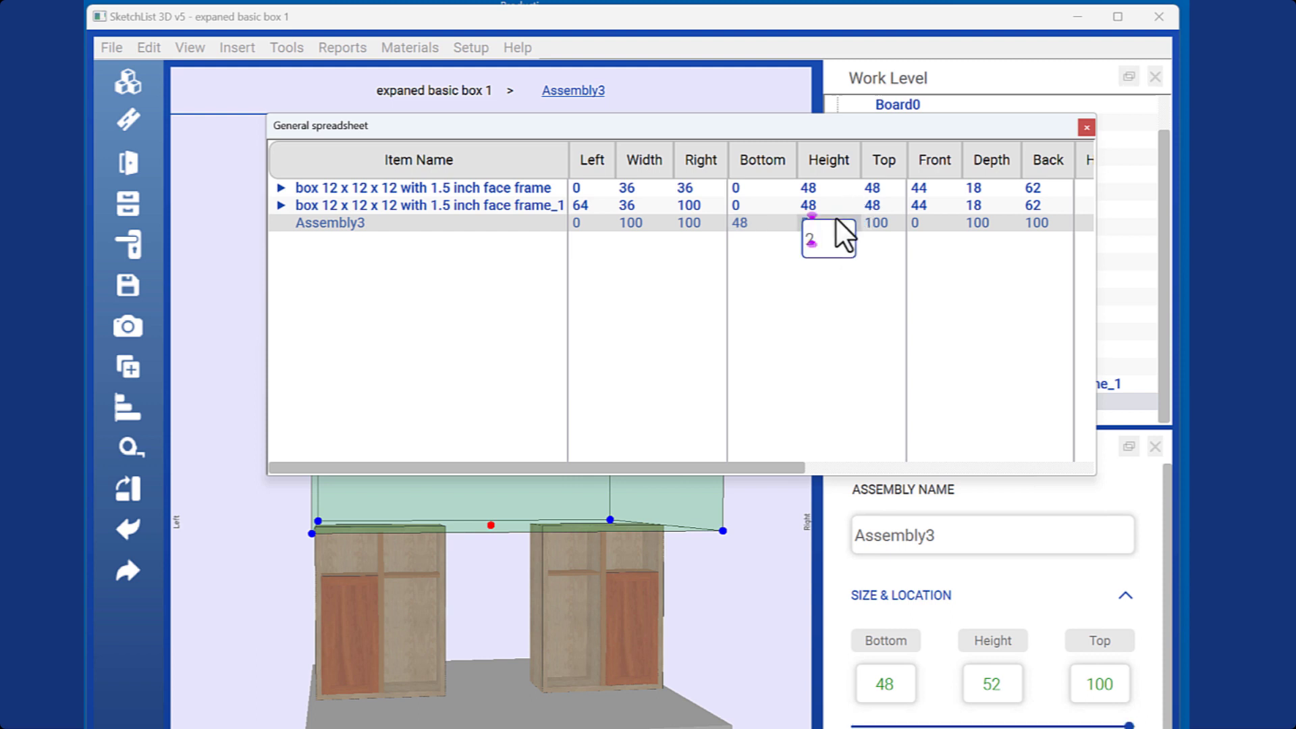
pyautogui.press('Return')
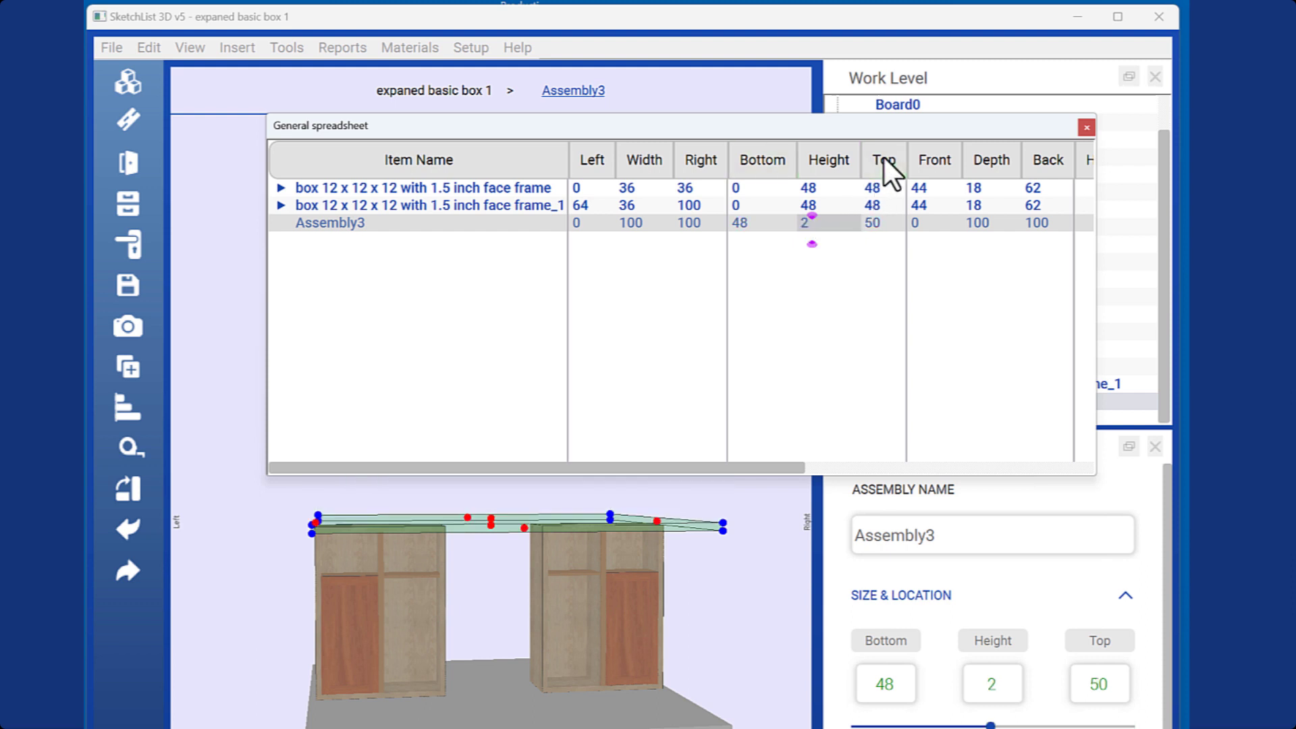
# Step: Set the new assembly's front position to 42 and its back position to 62, letting the depth absorb each change
pyautogui.click(930, 222)
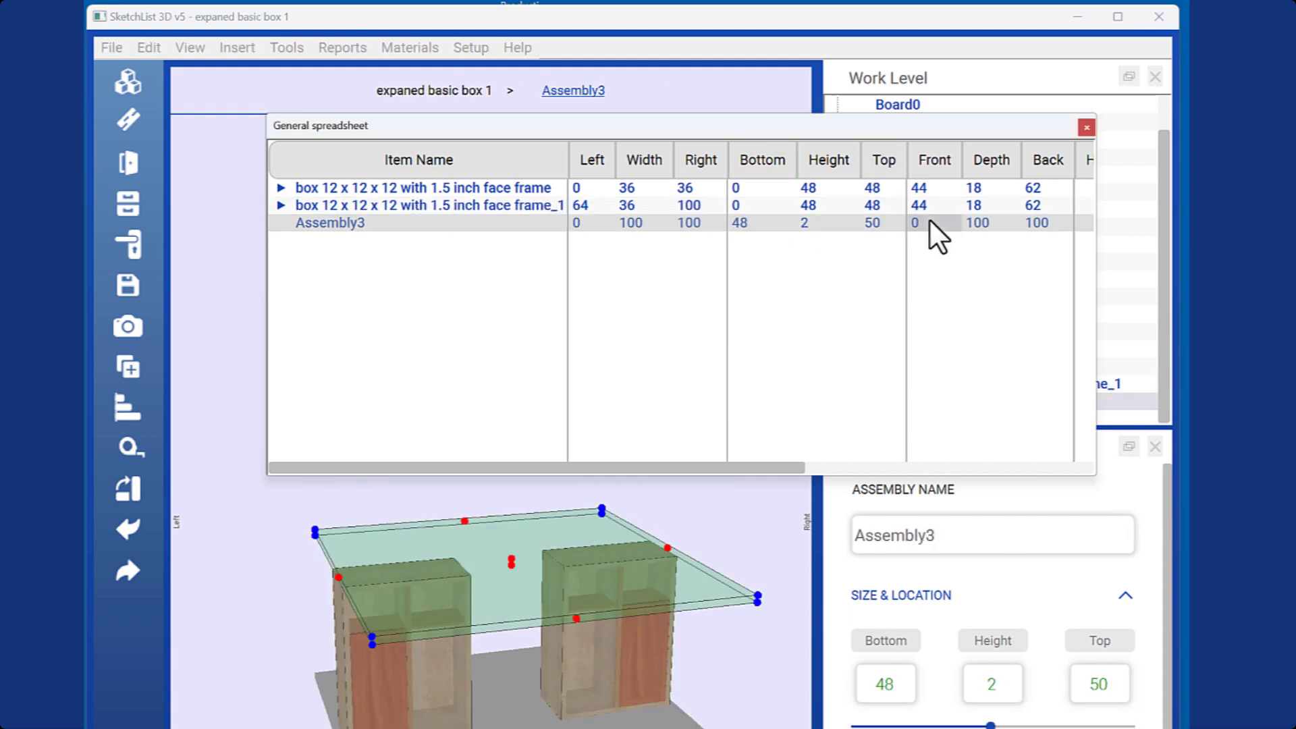
pyautogui.click(930, 220)
pyautogui.write('42')
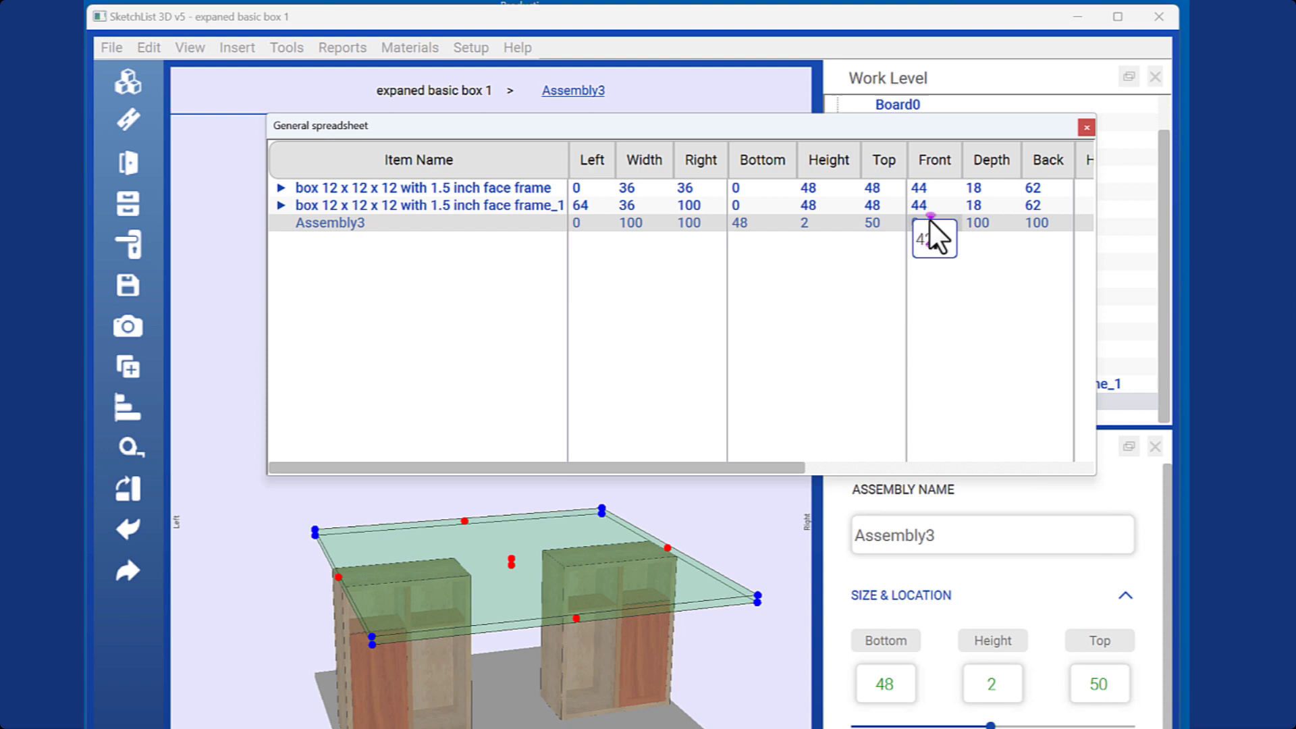
pyautogui.press('Return')
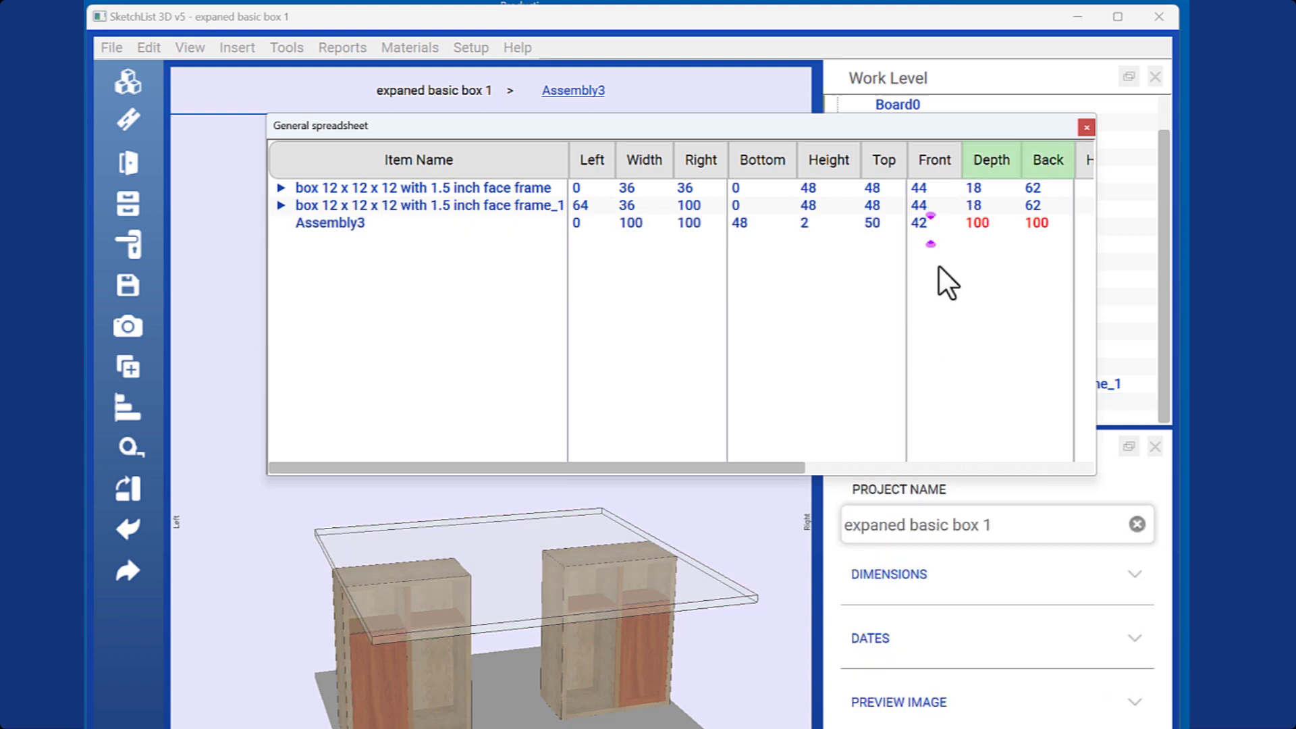
pyautogui.click(992, 174)
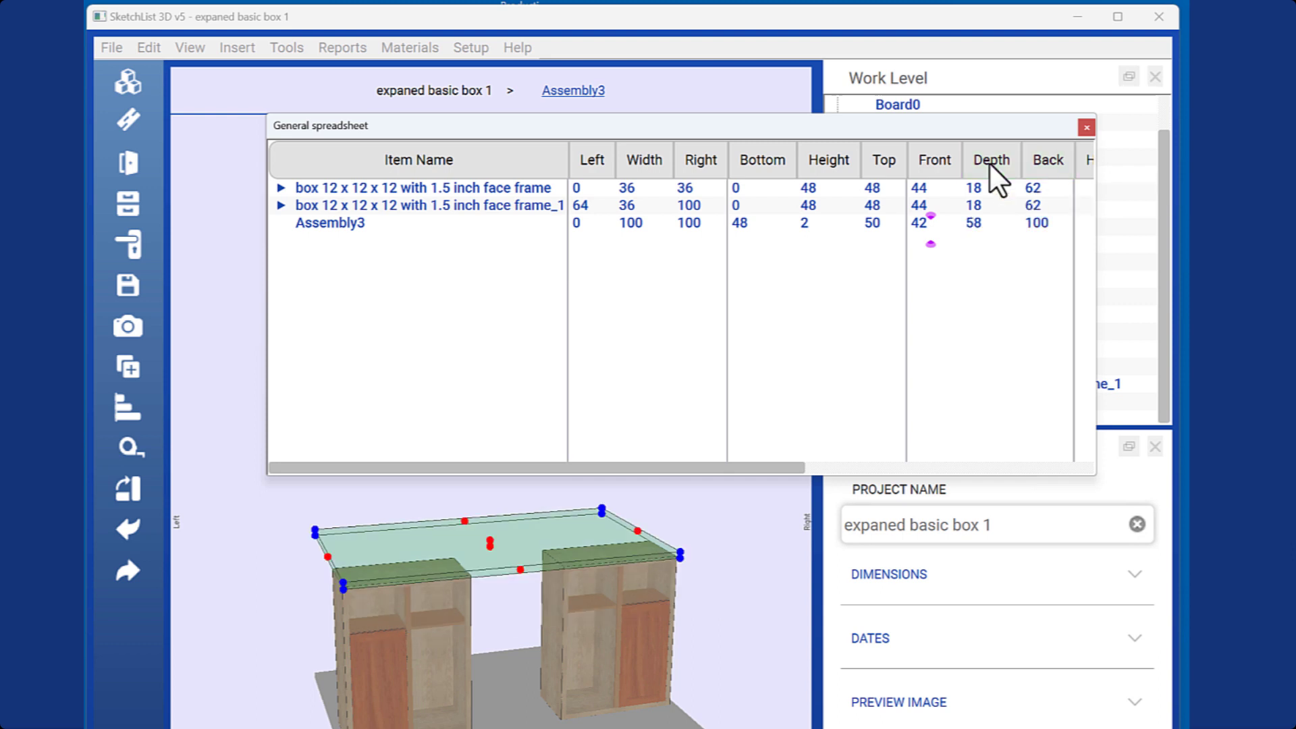
pyautogui.click(1044, 223)
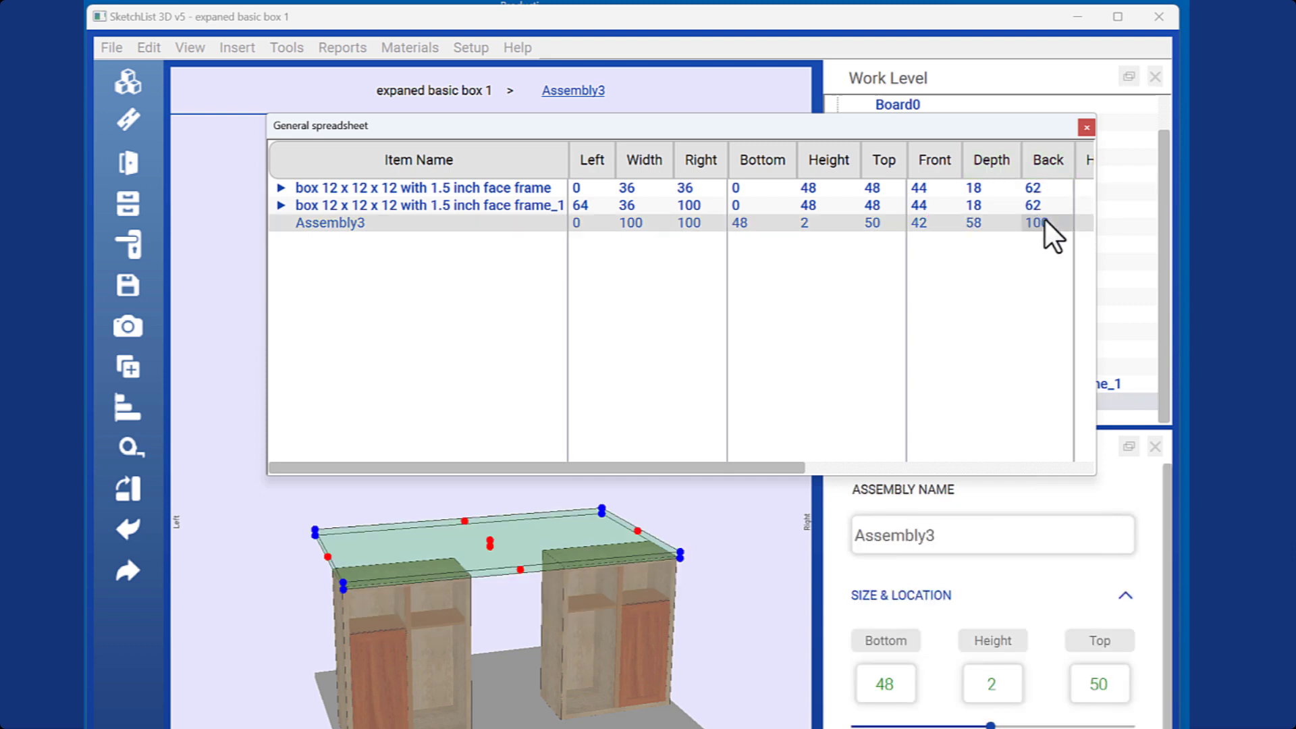
pyautogui.click(1045, 223)
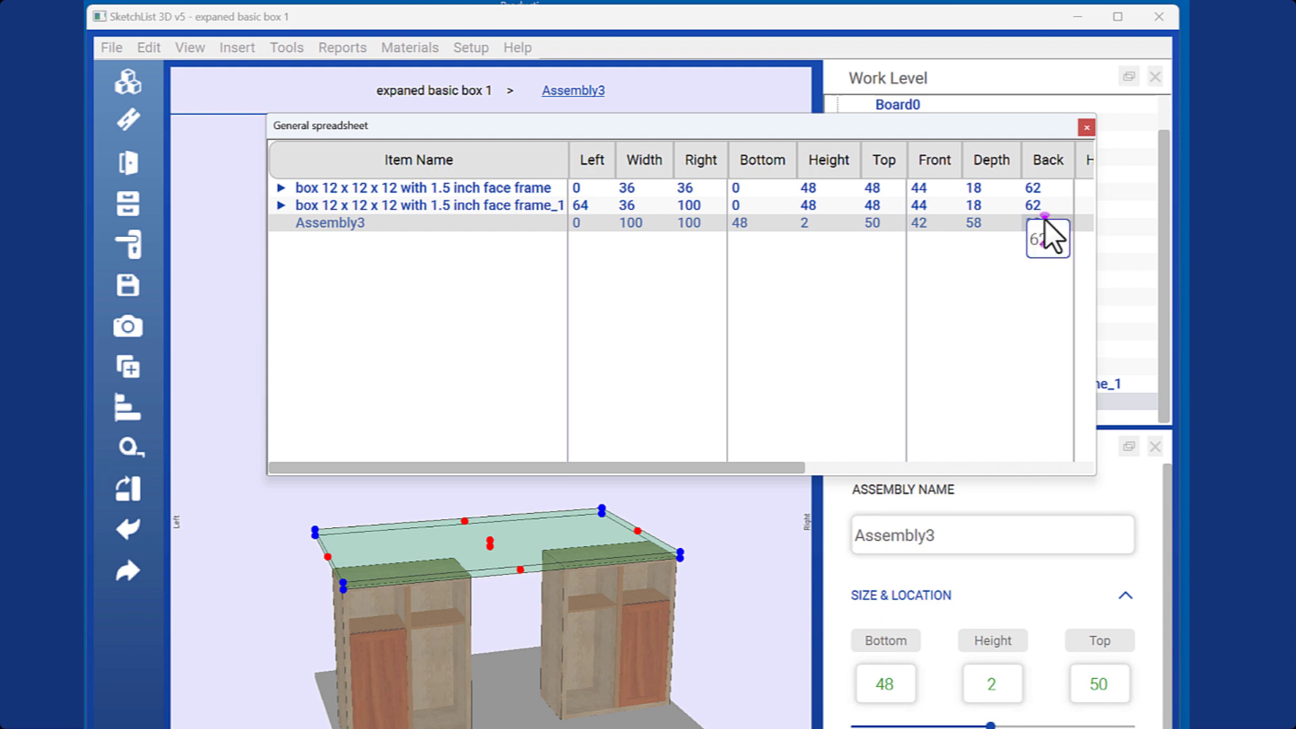
pyautogui.press('Return')
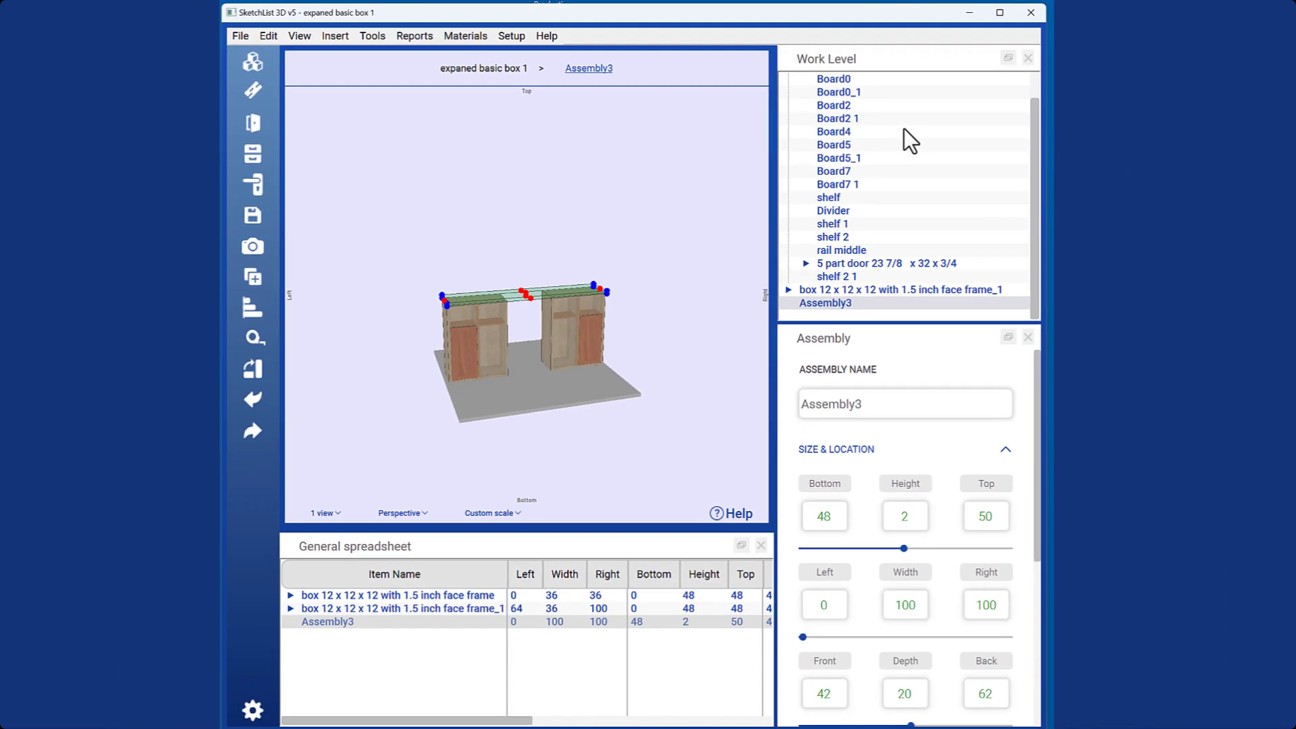
# Step: Rename the new assembly to "top cross over"
pyautogui.doubleClick(885, 404)
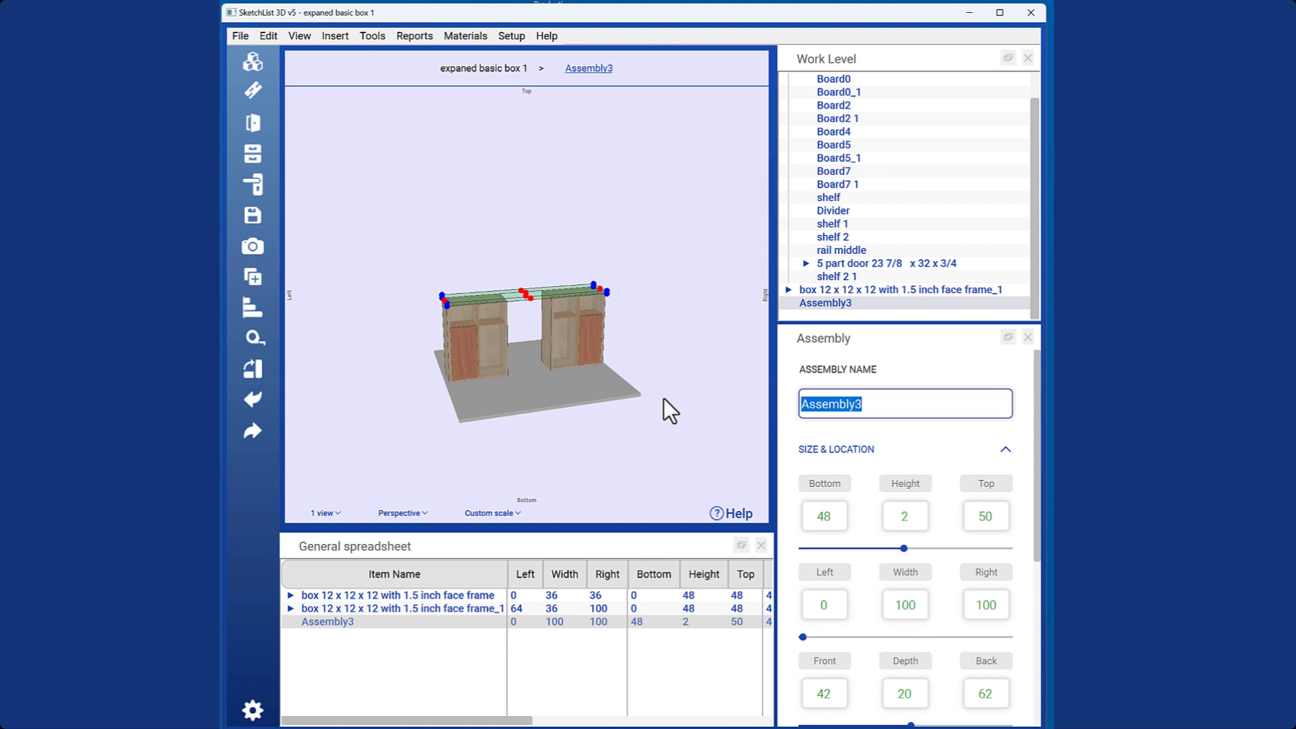
pyautogui.write('top cross over')
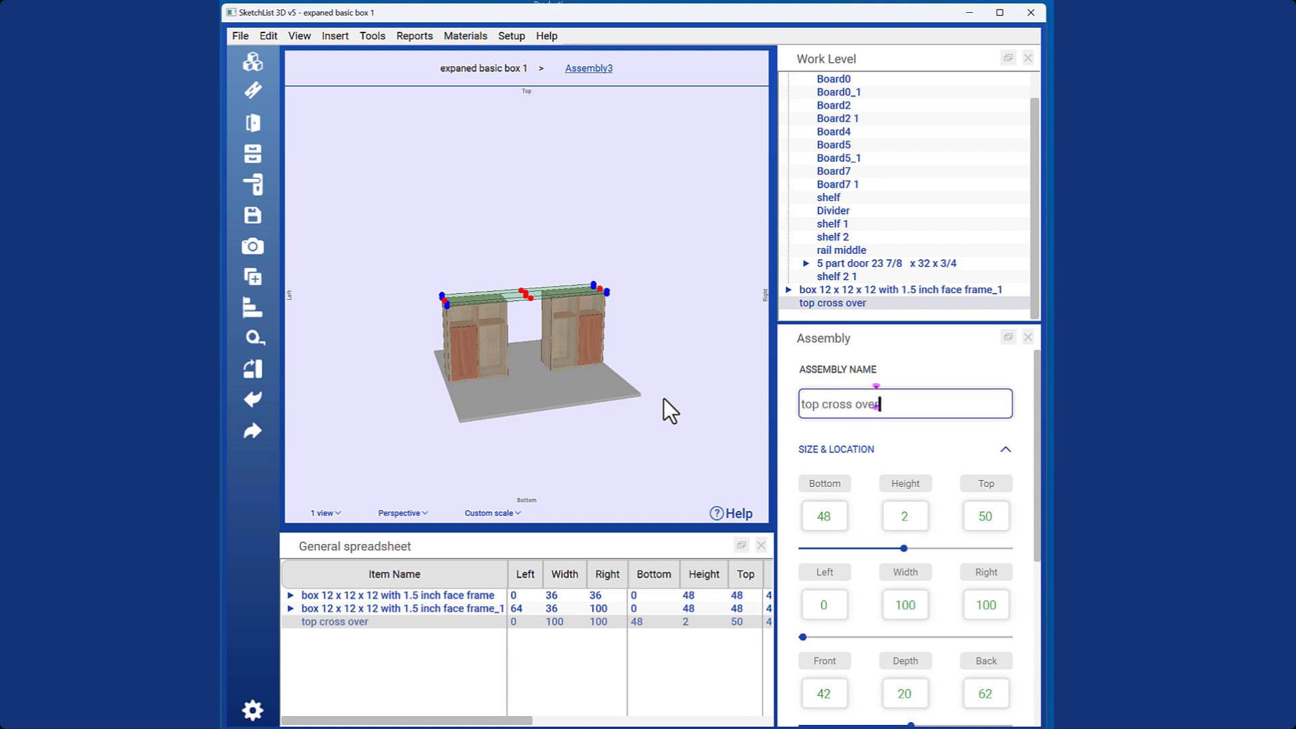
pyautogui.click(663, 399)
pyautogui.click(530, 293)
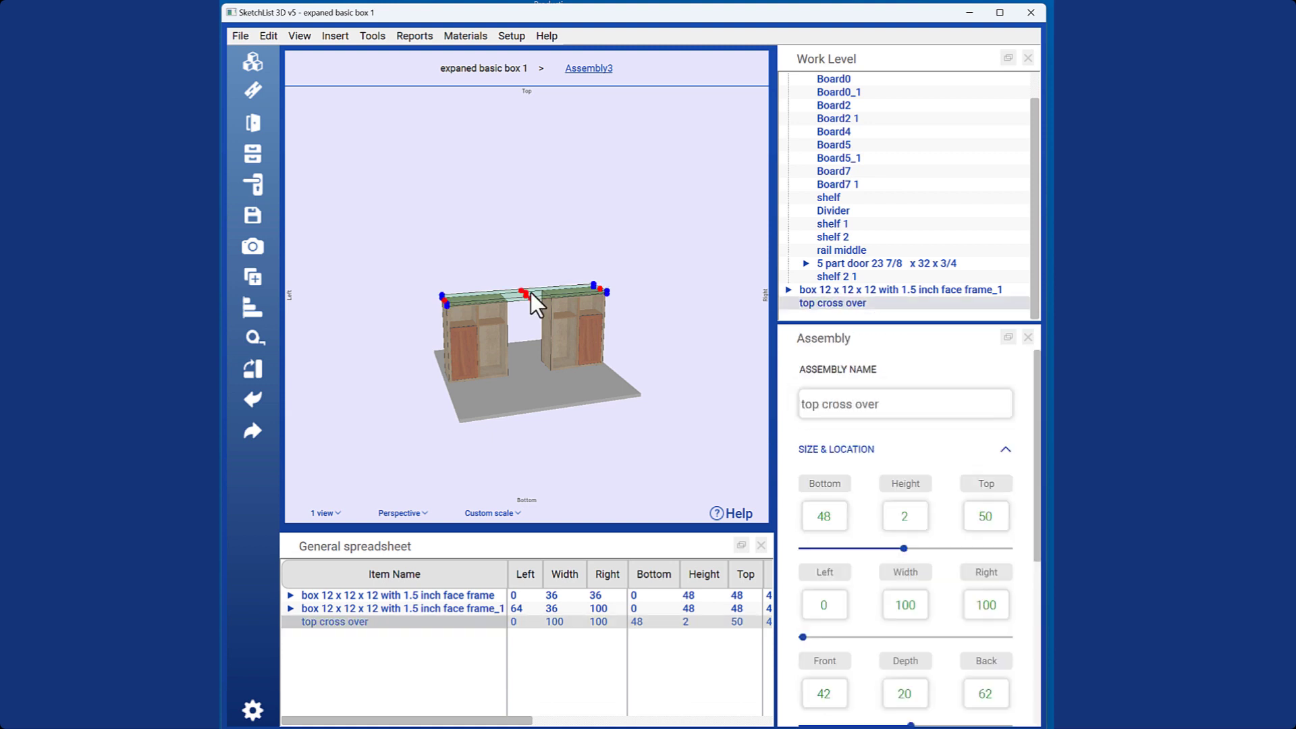
# Step: Go into the top cross over assembly and start a new board named "top" in the poplar 1 x 6_1 material
pyautogui.click(586, 71)
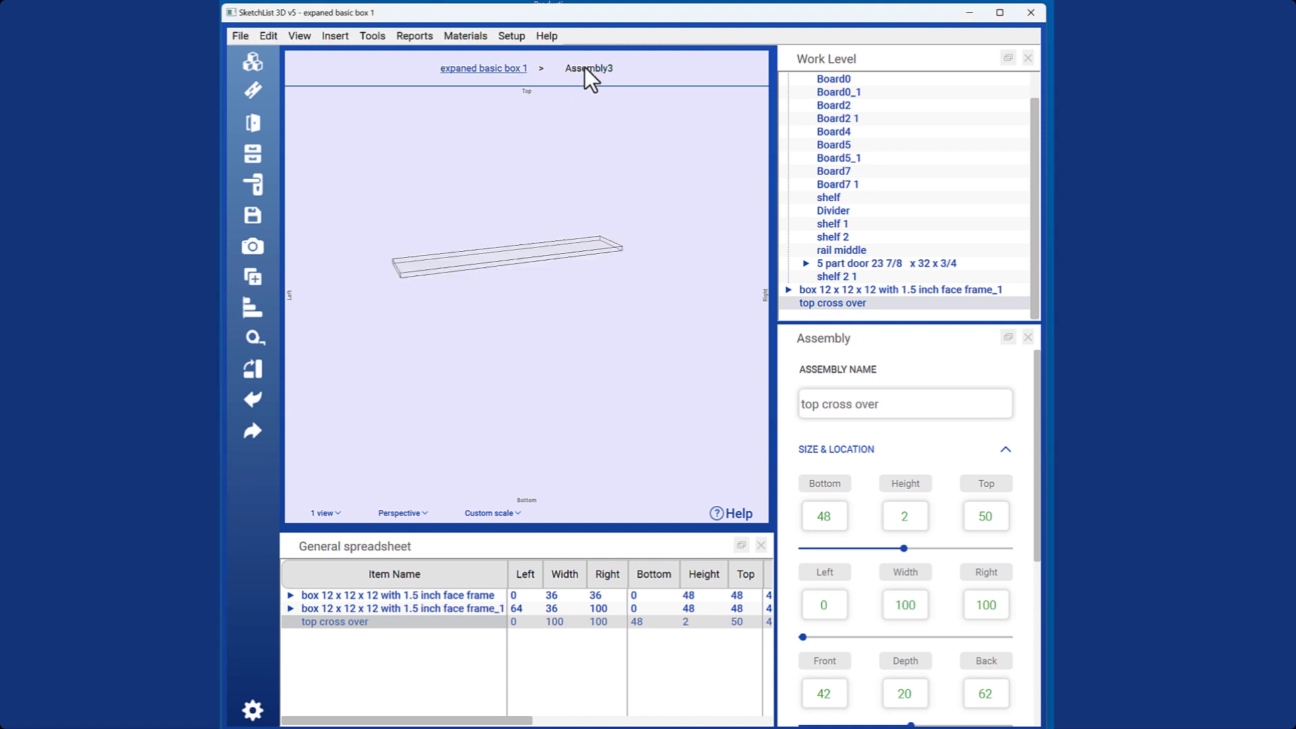
pyautogui.click(254, 91)
pyautogui.click(330, 147)
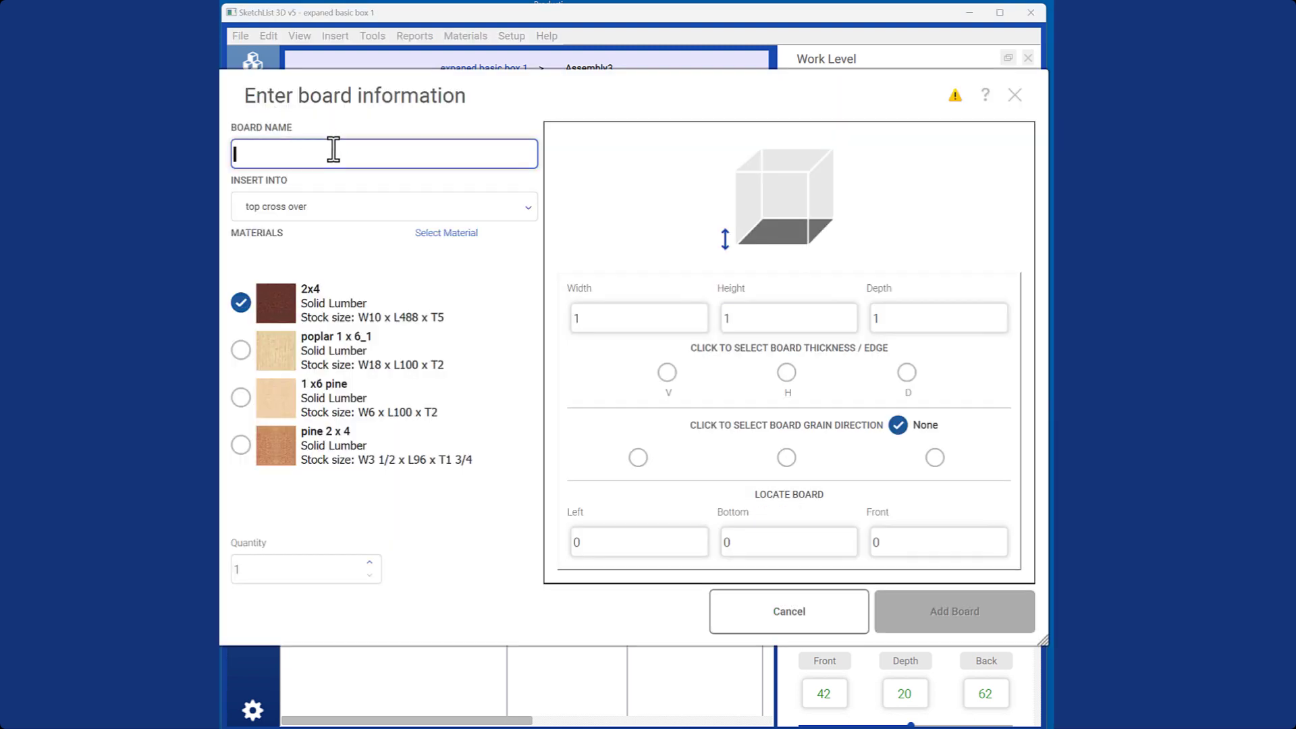
pyautogui.write('top')
pyautogui.click(244, 349)
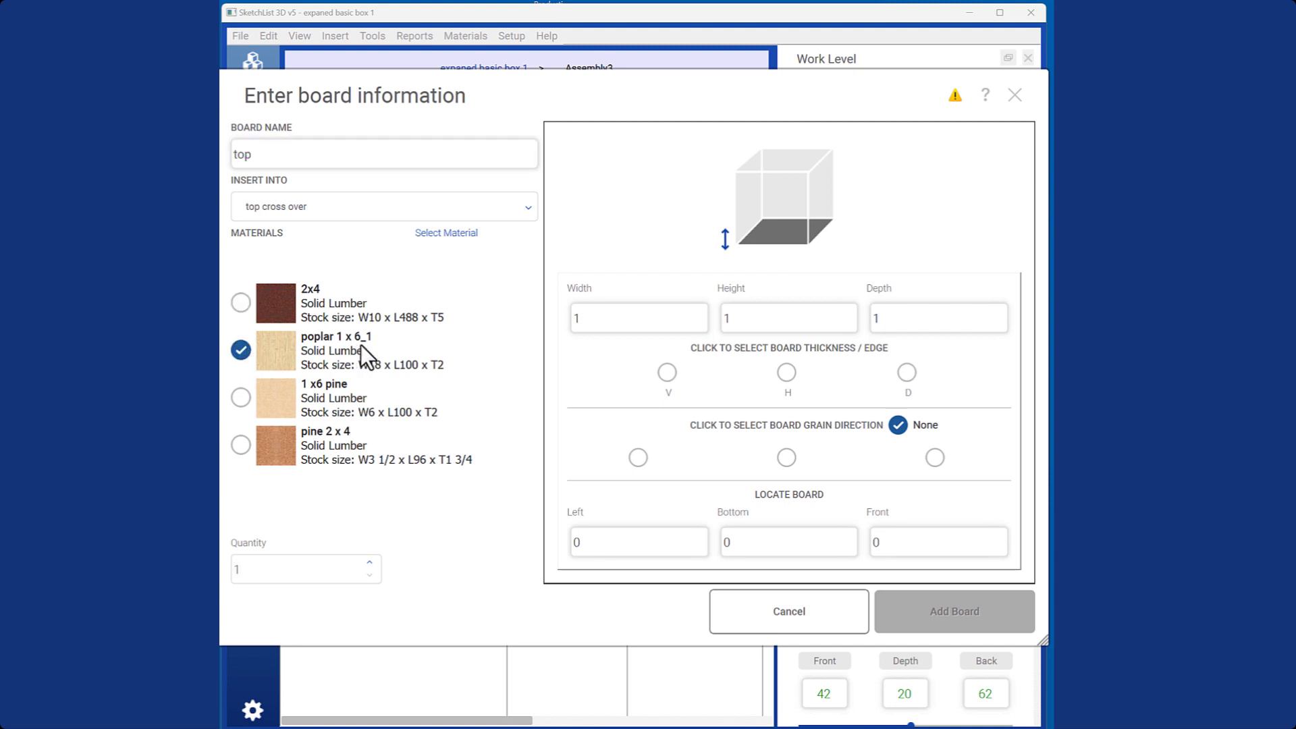
# Step: Size the board 100 wide, 2 high and 18 deep with its thickness along the height, and add it
pyautogui.click(596, 318)
pyautogui.write('100')
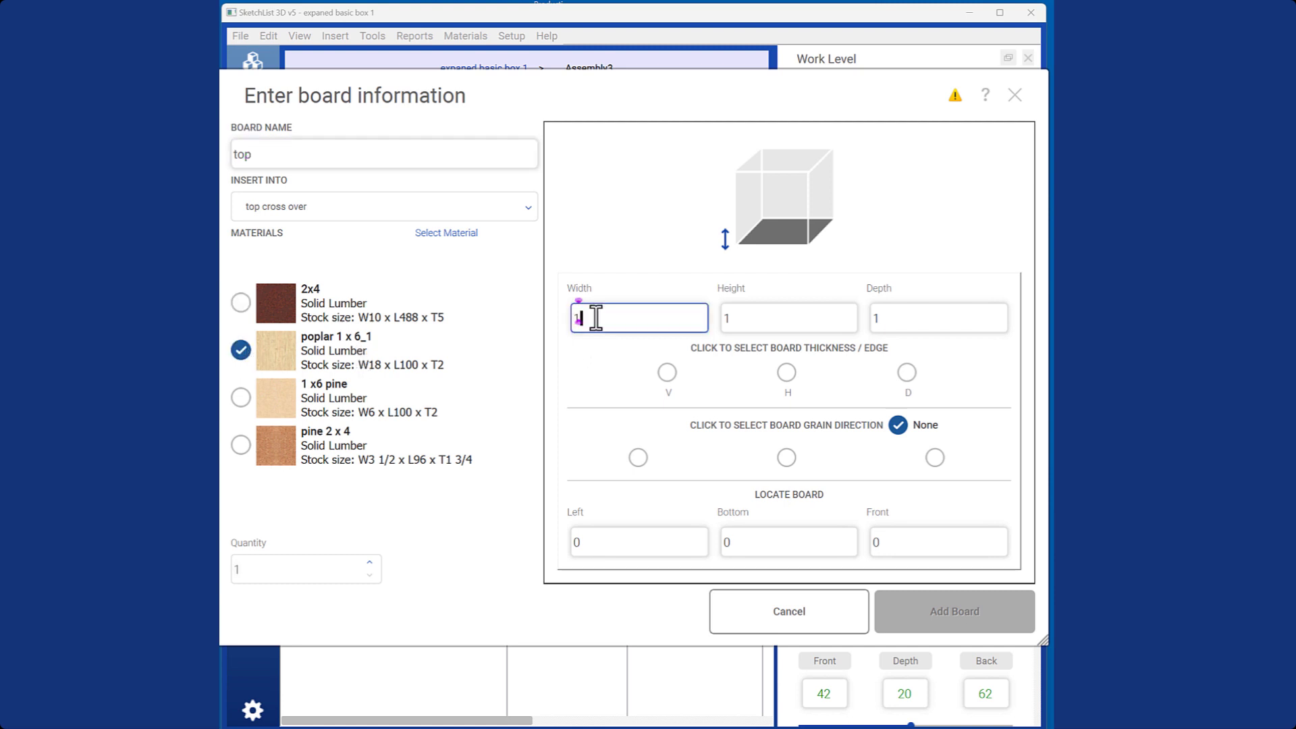
pyautogui.click(740, 321)
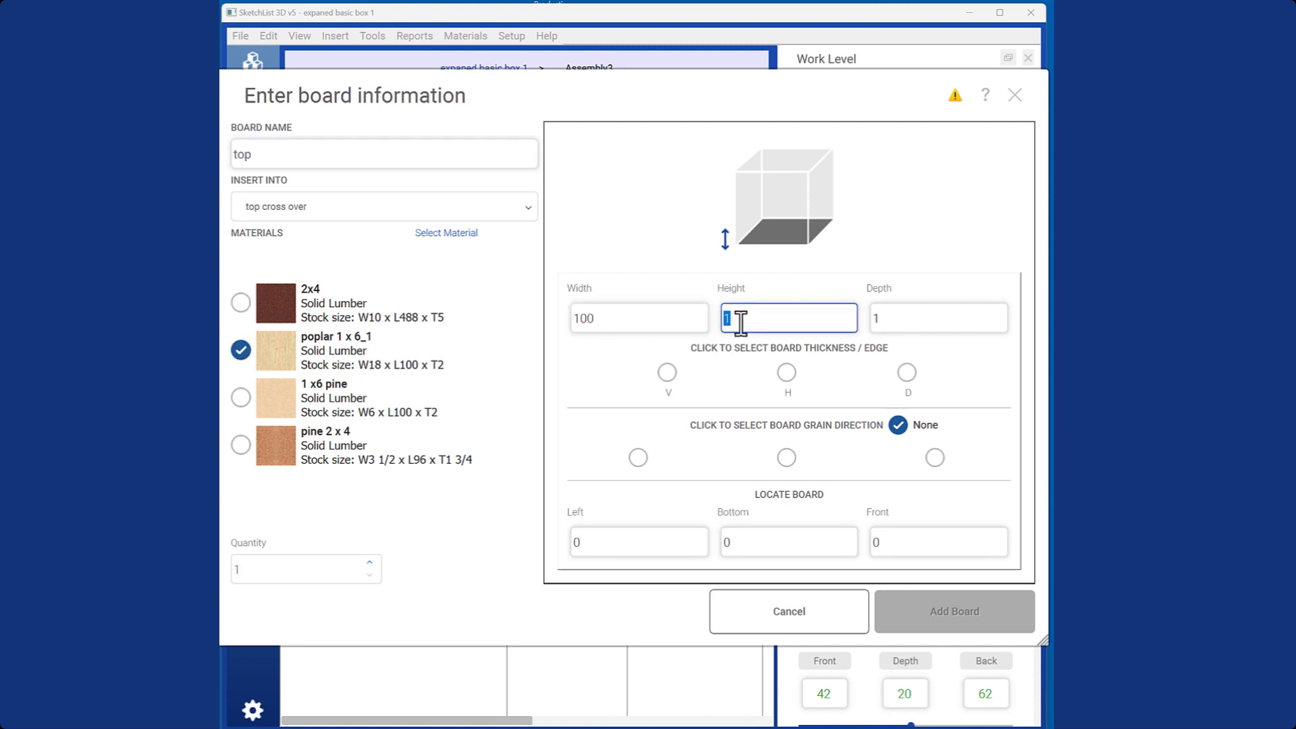
pyautogui.write('2')
pyautogui.click(788, 373)
pyautogui.click(903, 314)
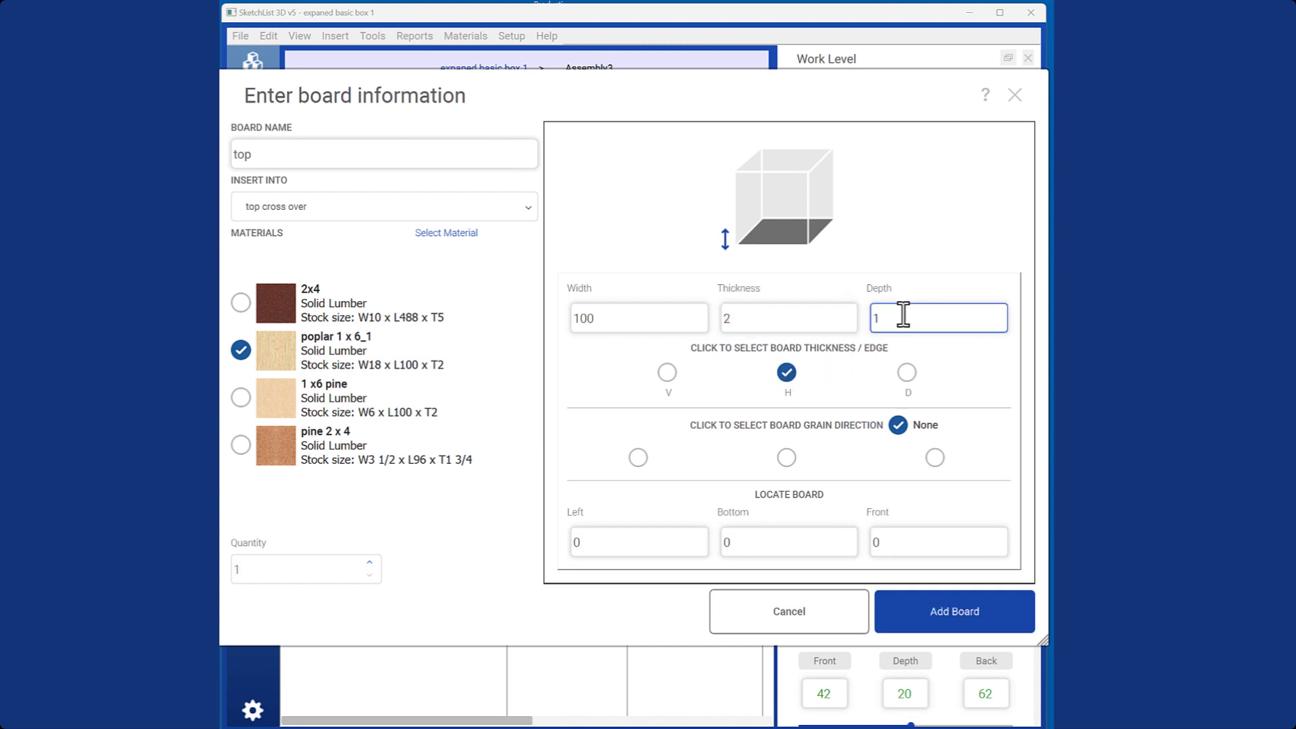
pyautogui.doubleClick(903, 313)
pyautogui.write('18')
pyautogui.press('Return')
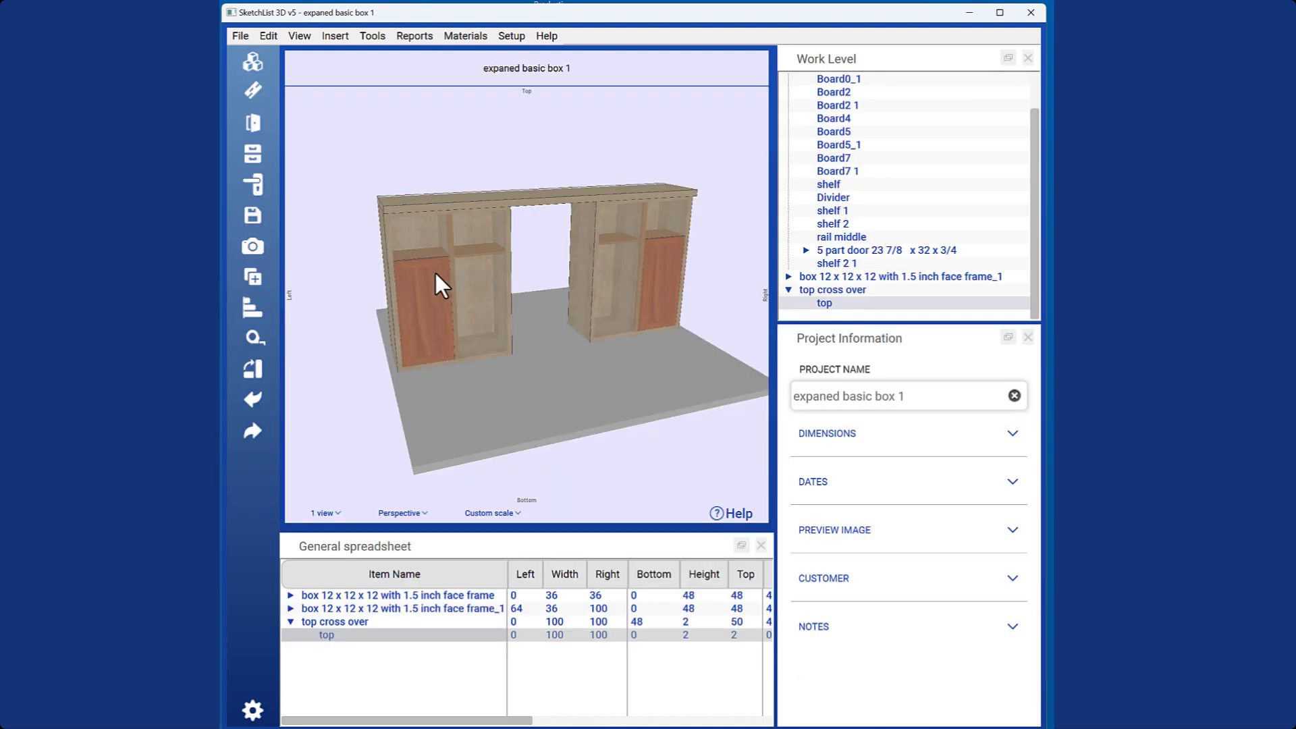
# Step: Go into the left cabinet assembly and add a drawer 12 high, 12 wide and 12 deep
pyautogui.moveTo(435, 270); pyautogui.dragTo(432, 266, button='middle')
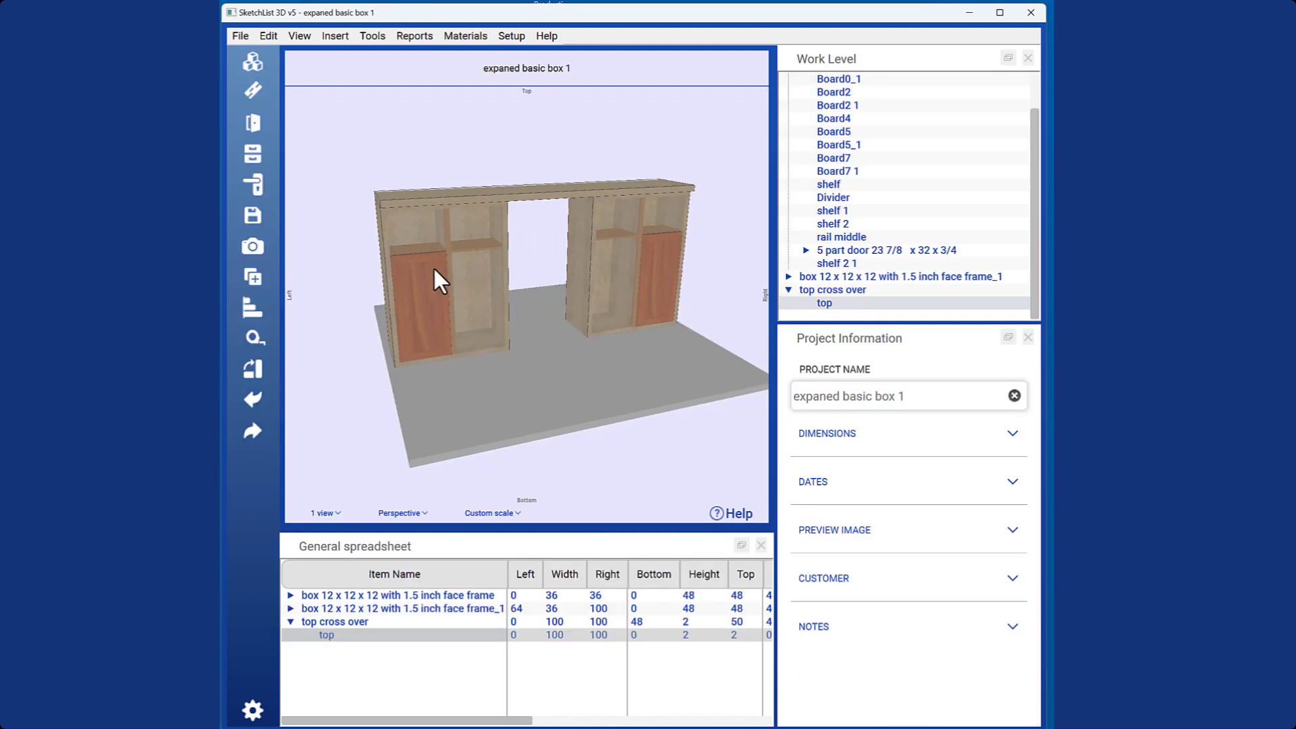
pyautogui.doubleClick(384, 246)
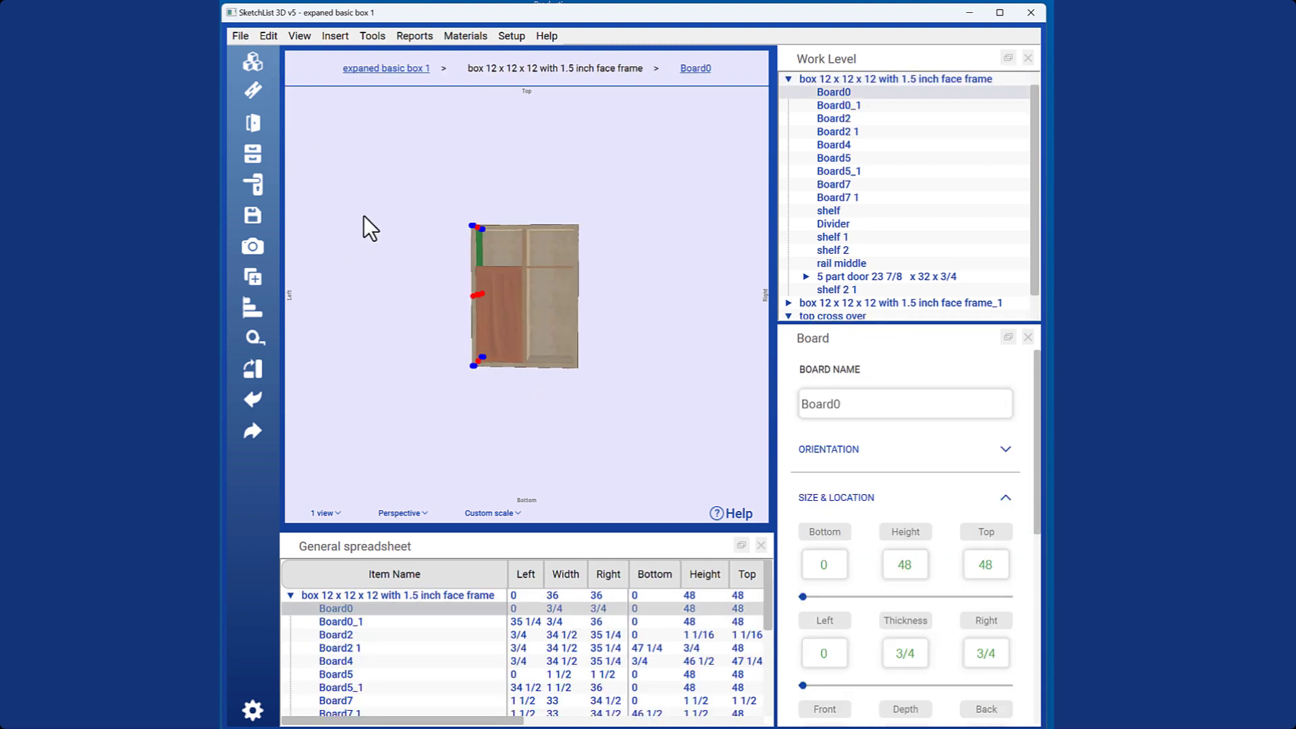
pyautogui.click(254, 154)
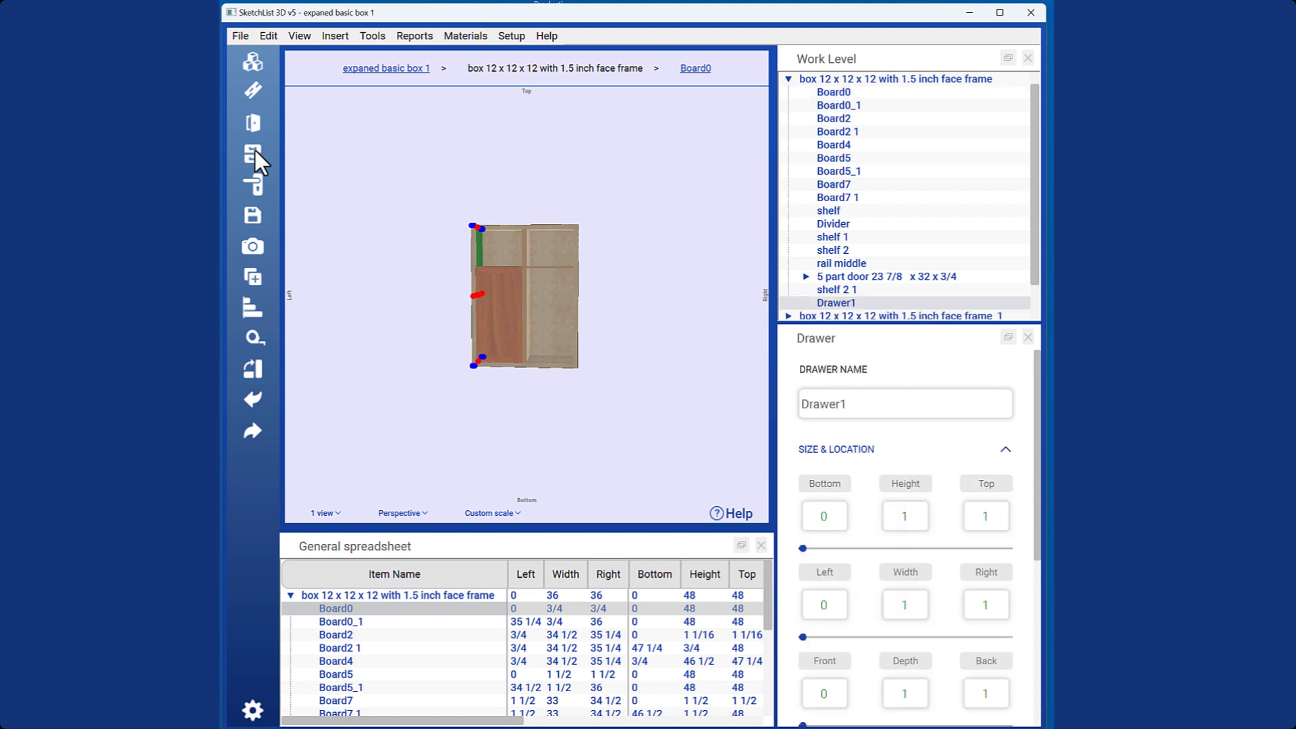
pyautogui.doubleClick(912, 516)
pyautogui.write('12')
pyautogui.press('Return')
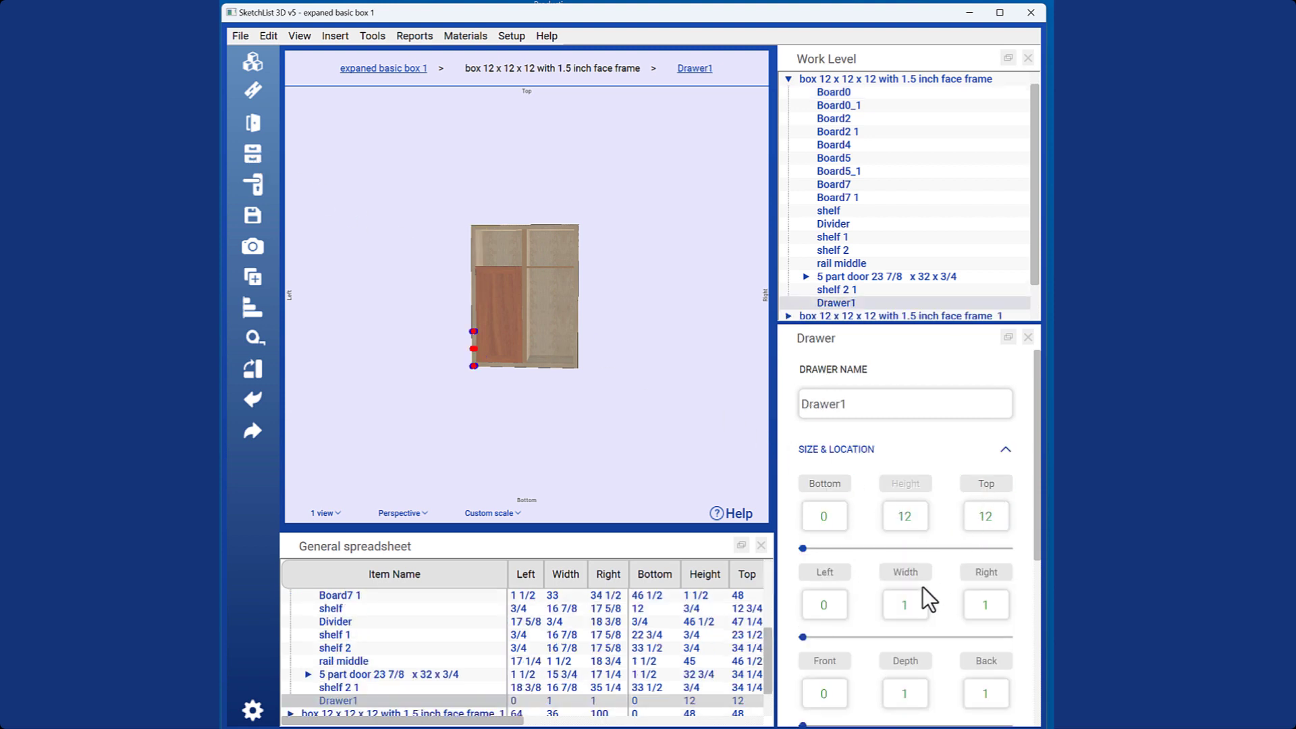
# Step: Resize the drawer from its top face to a height of 6
pyautogui.click(444, 290)
pyautogui.click(563, 426)
pyautogui.doubleClick(563, 426)
pyautogui.write('4')
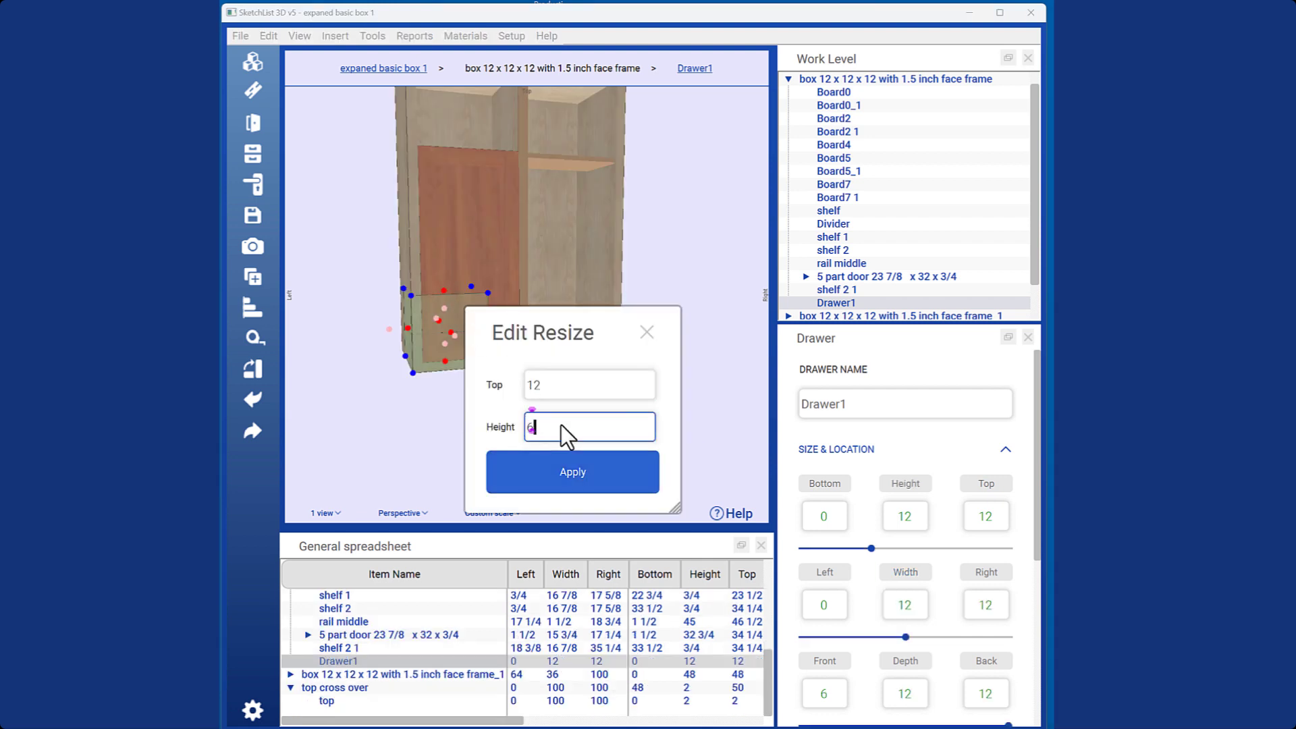
pyautogui.click(568, 470)
# Step: Copy the middle rail's lower right front corner and paste it onto the drawer's lower left front corner, at 18 3/4, 1 1/2, 0
pyautogui.click(586, 209)
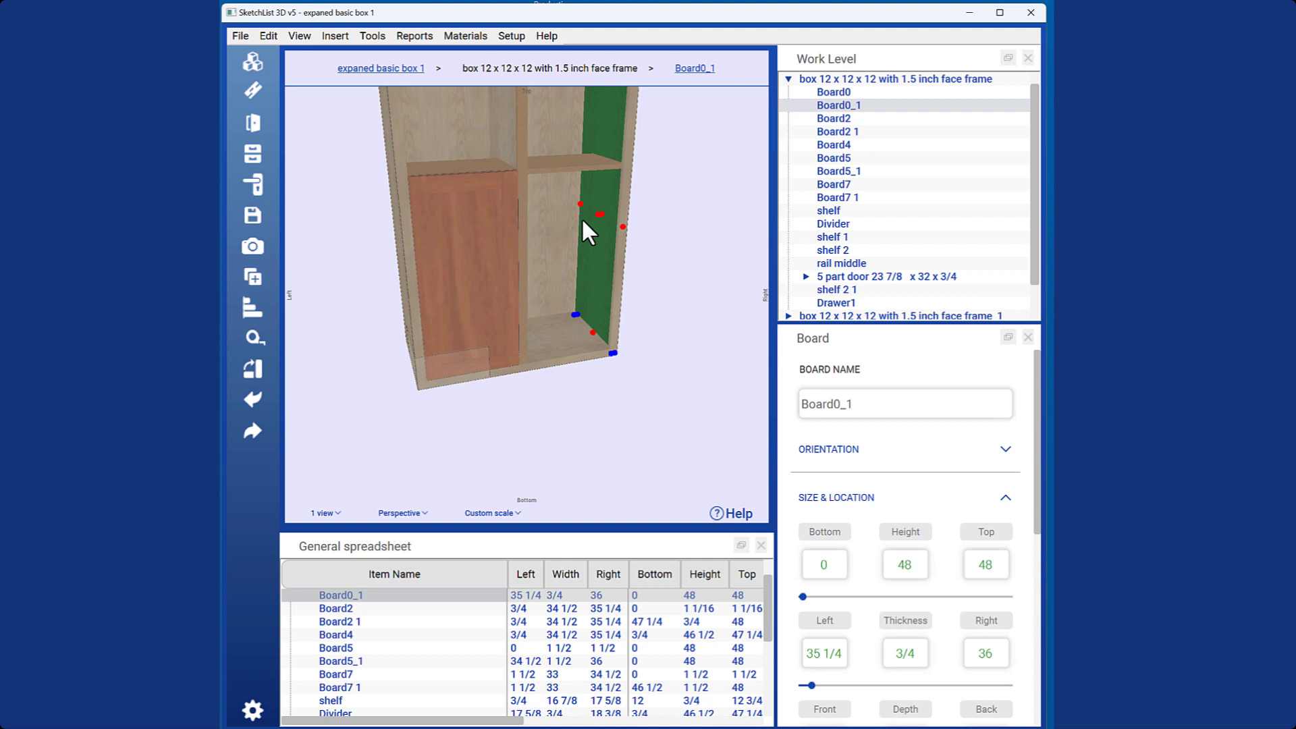
pyautogui.click(522, 175)
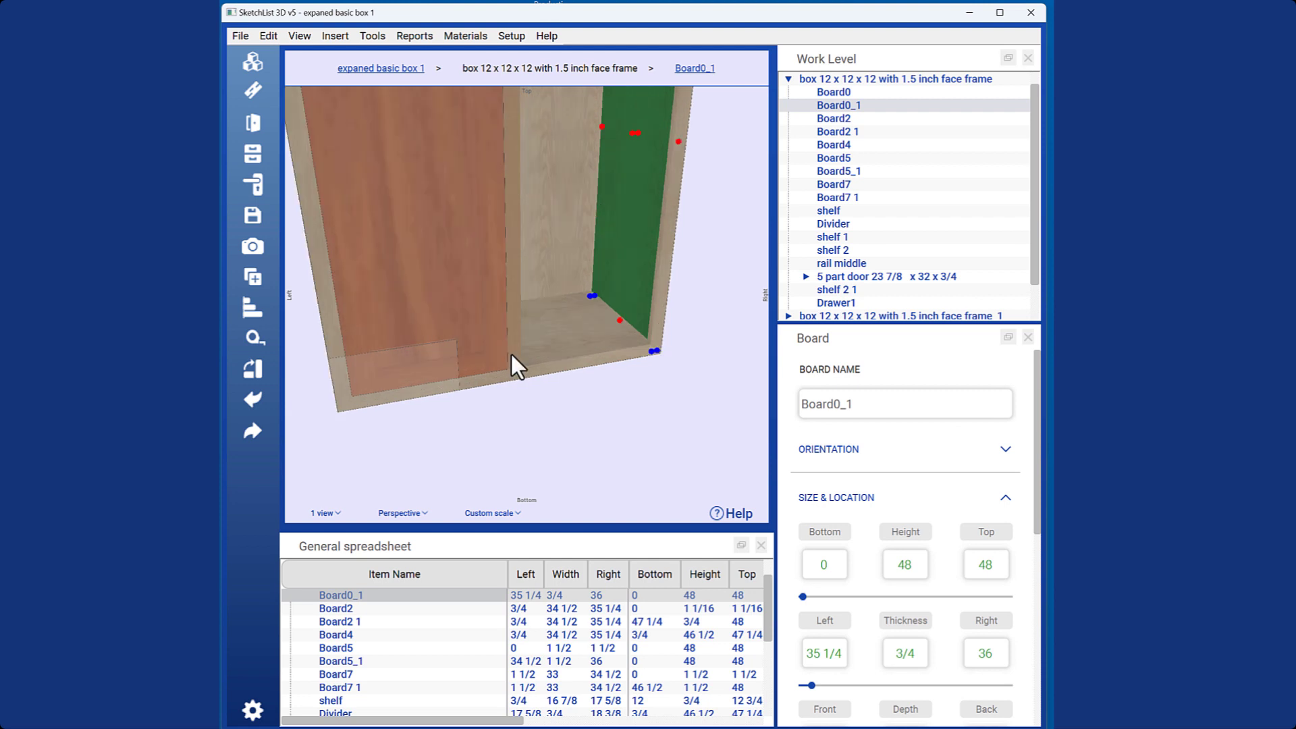
pyautogui.click(610, 585)
pyautogui.click(619, 626)
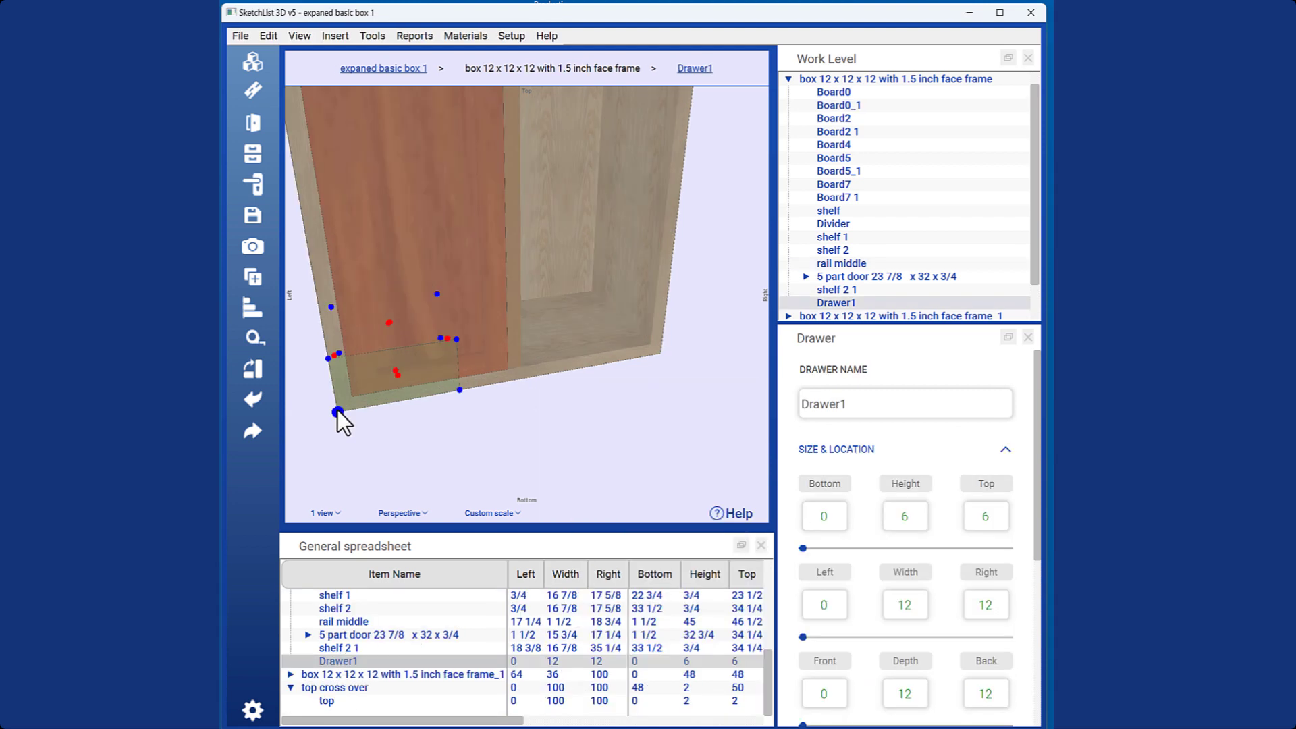
pyautogui.click(337, 411)
pyautogui.click(489, 626)
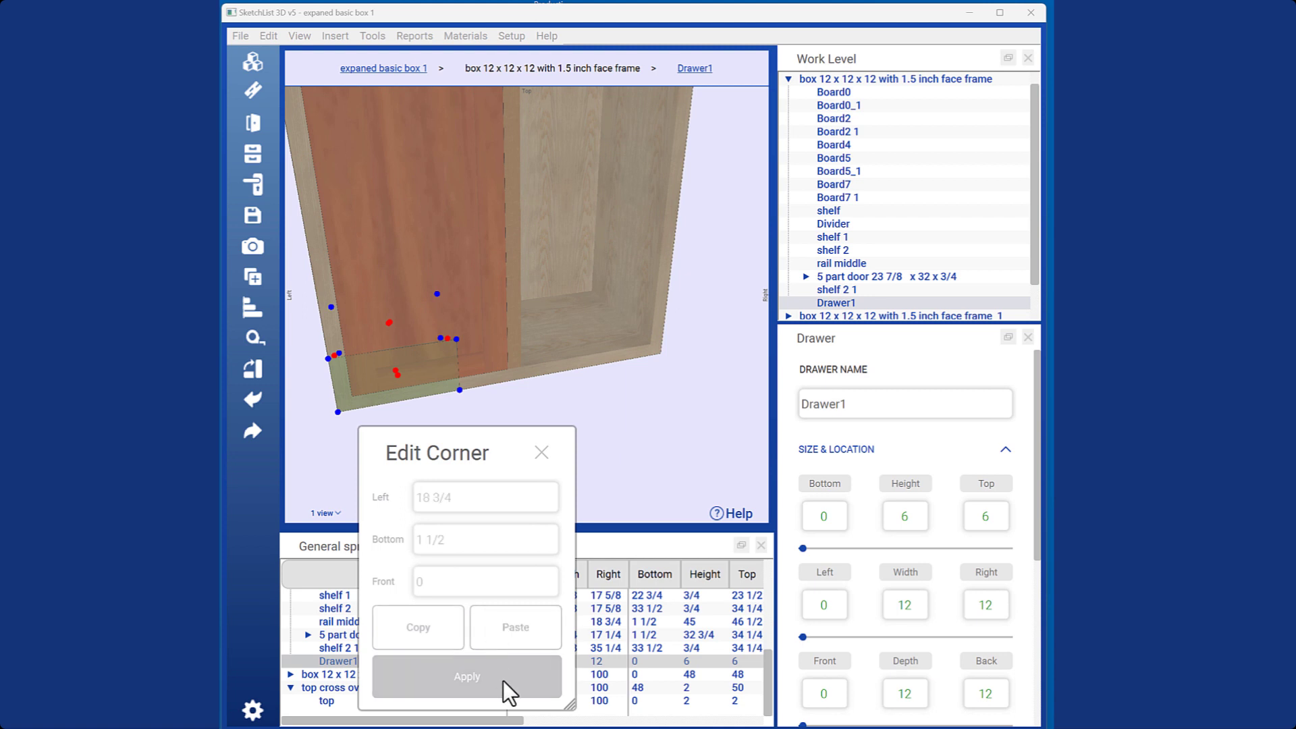
pyautogui.click(504, 680)
# Step: Check the right stile's inner edge and extend the drawer's right face to 34.5
pyautogui.click(524, 312)
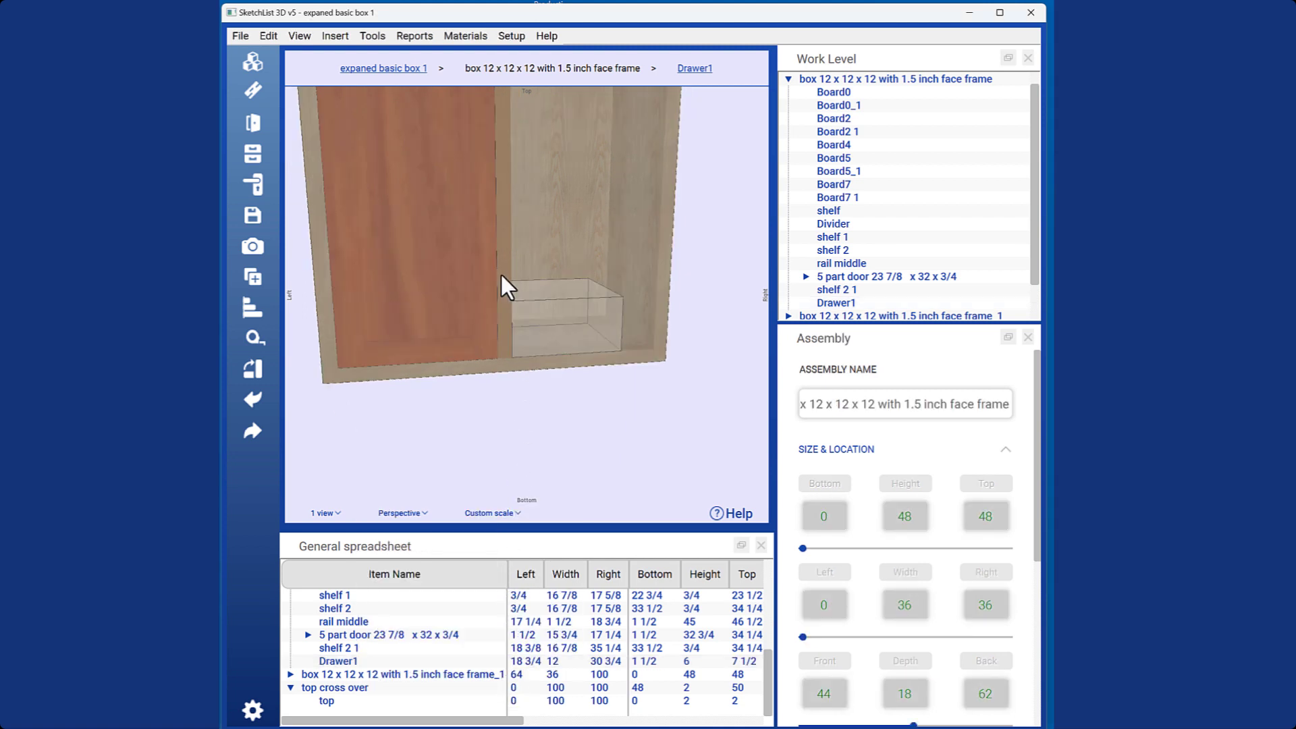
pyautogui.click(658, 303)
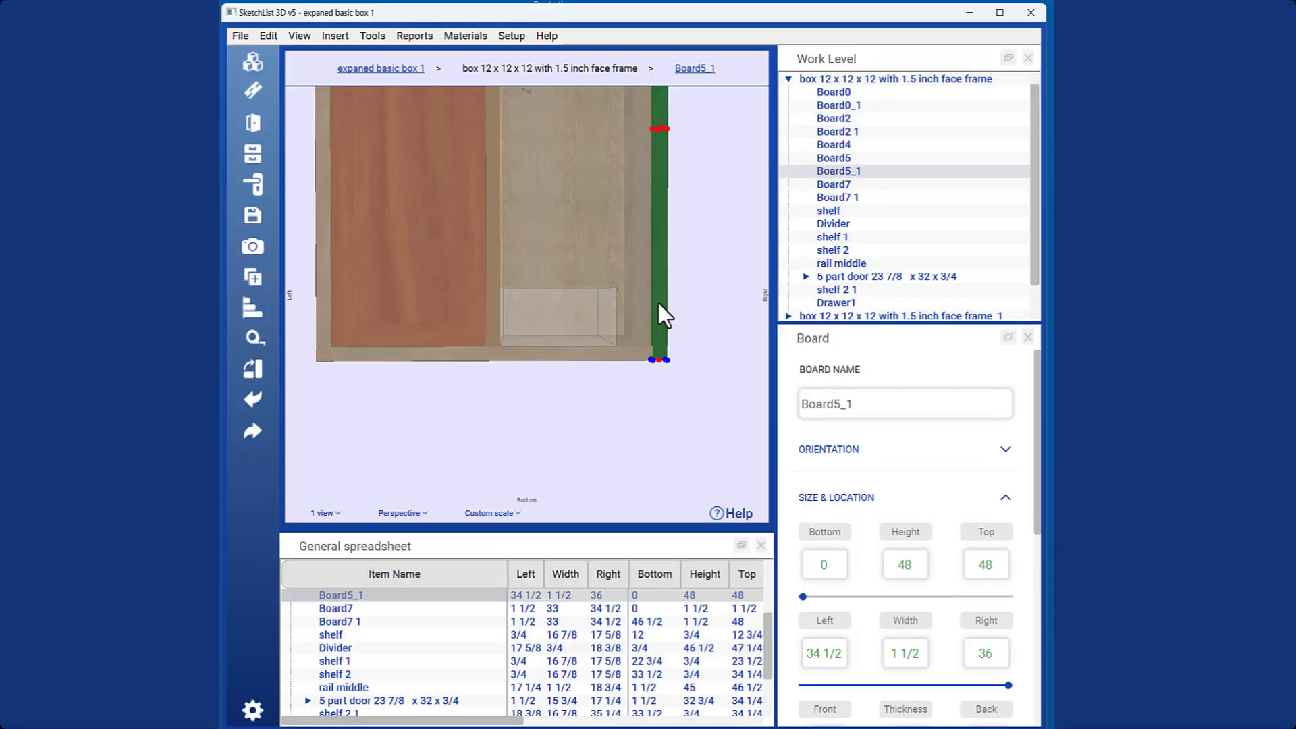
pyautogui.click(556, 318)
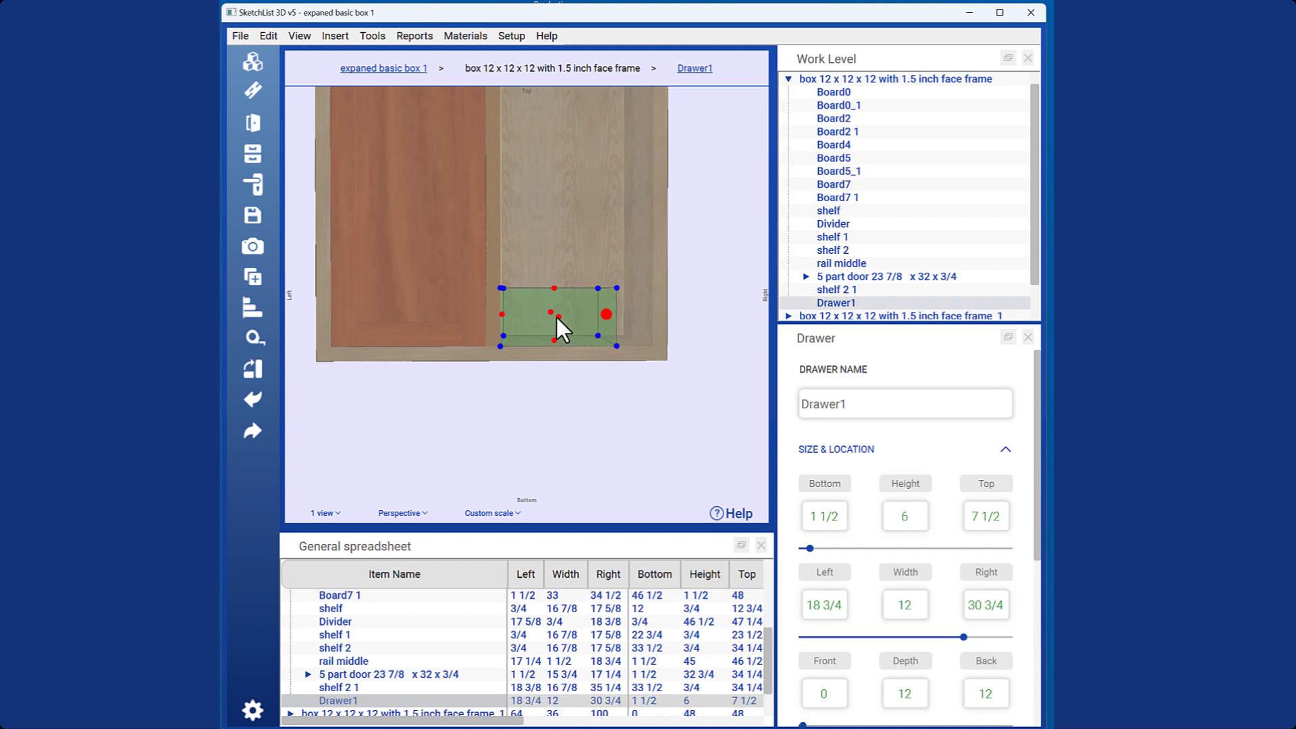
pyautogui.click(606, 314)
pyautogui.write('34.5')
pyautogui.click(752, 485)
# Step: Check the door's top position and move the drawer up to a bottom position of 34 1/4
pyautogui.click(517, 254)
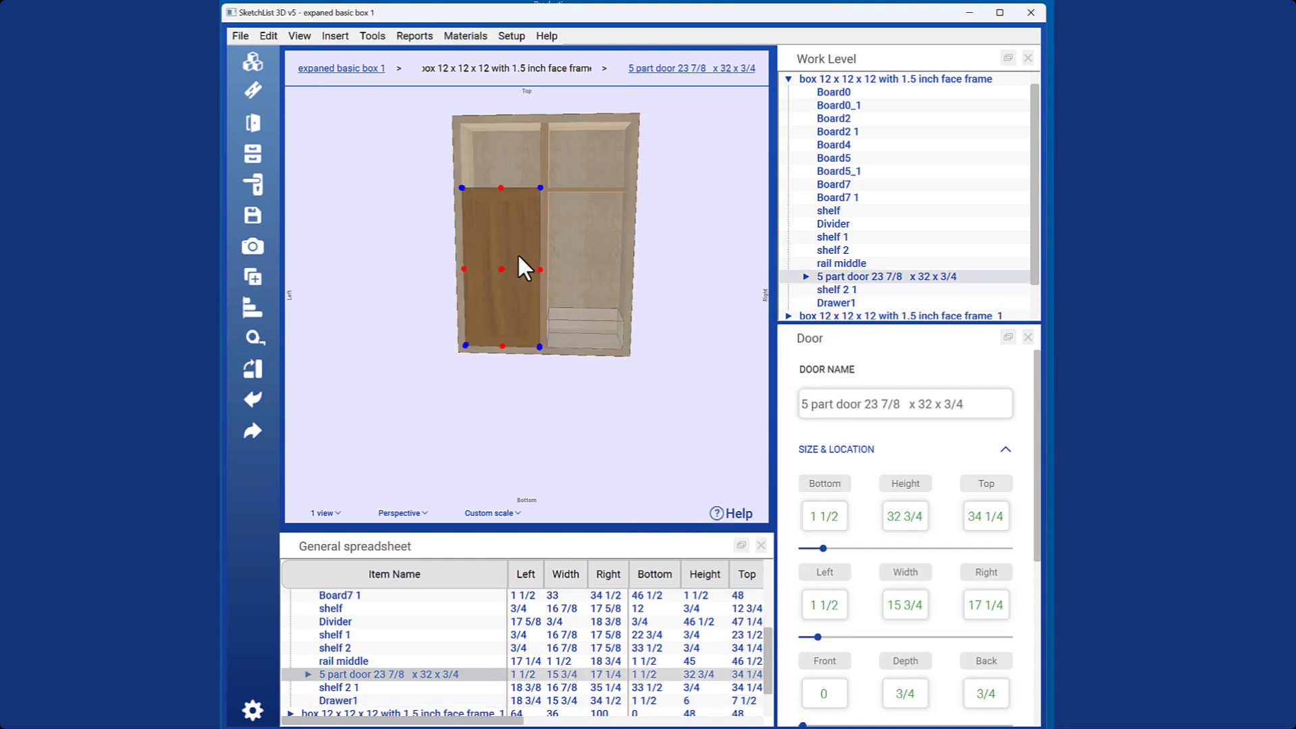
pyautogui.click(614, 305)
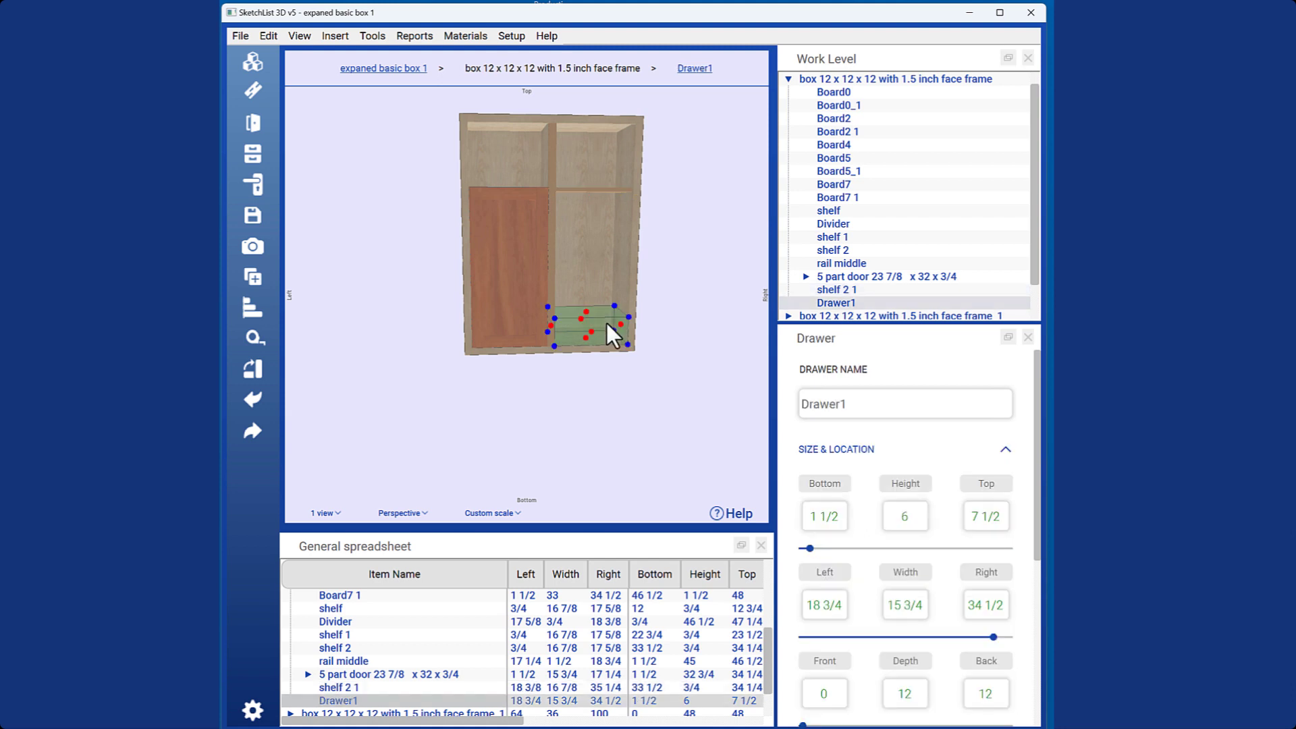
pyautogui.click(832, 520)
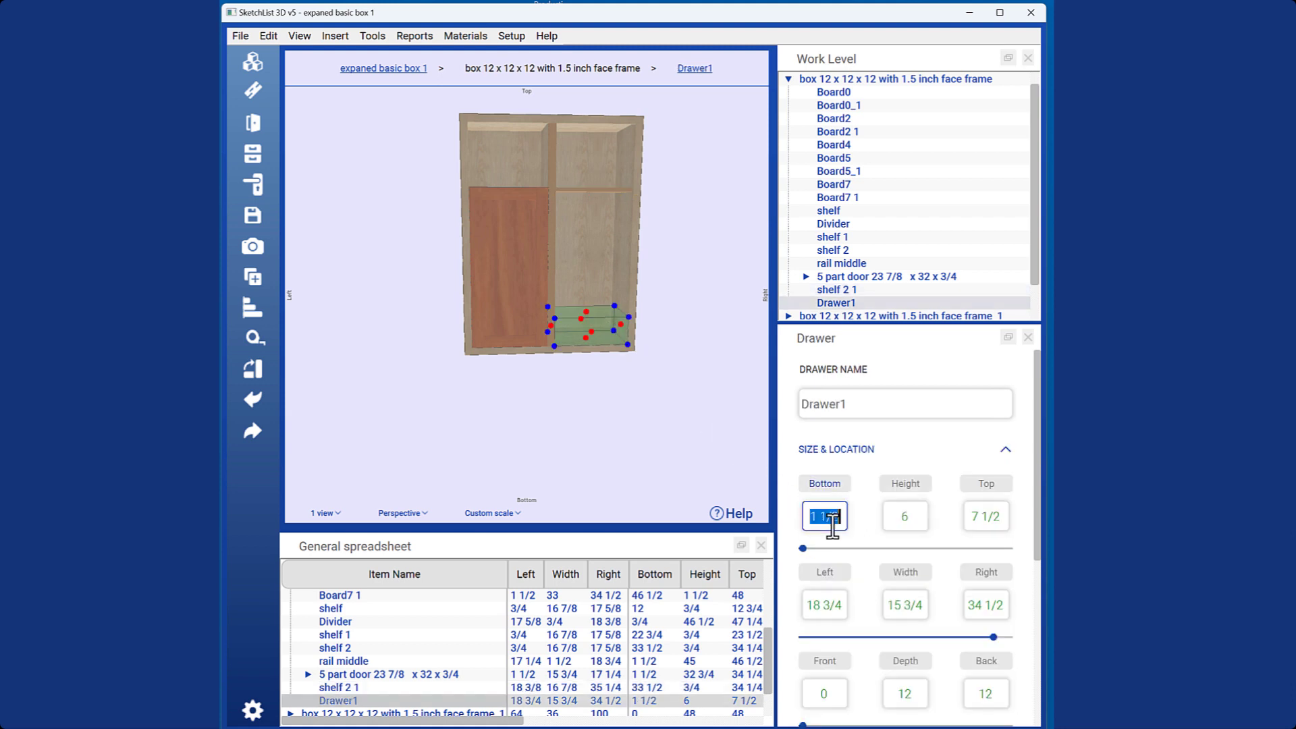
pyautogui.write('3/4')
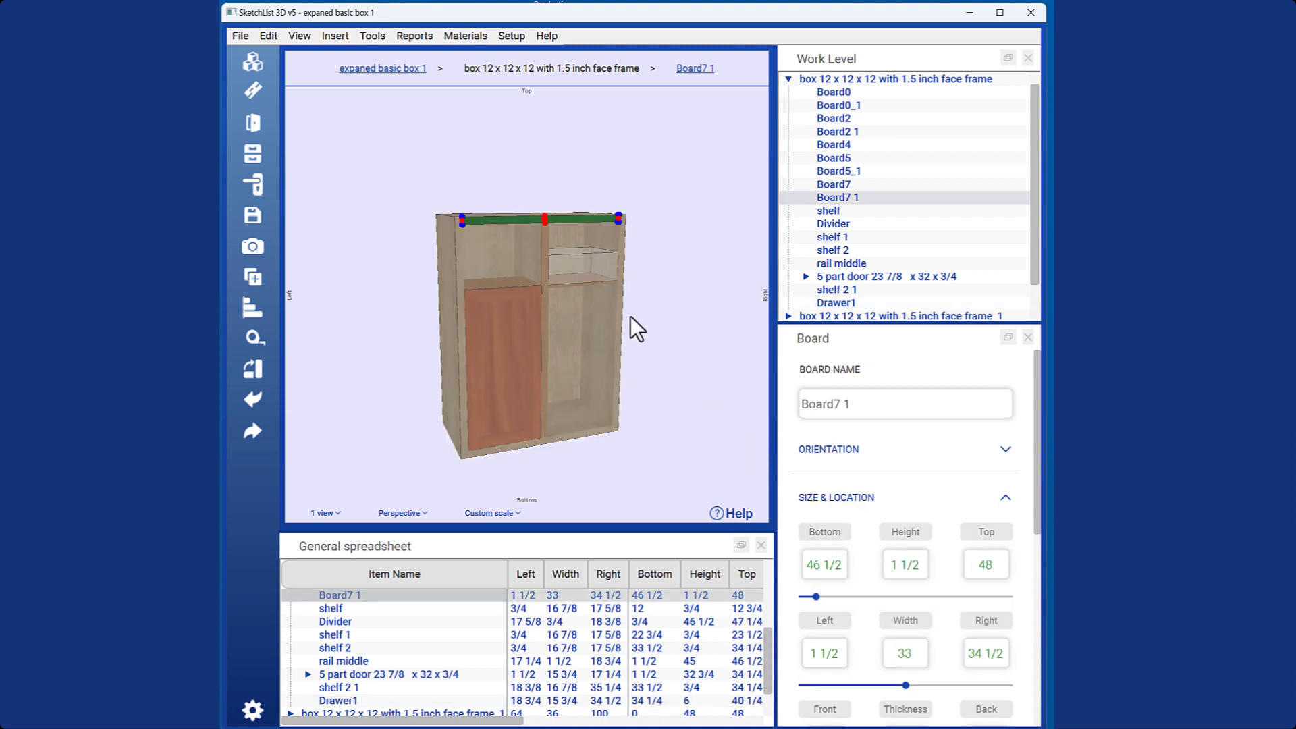
# Step: Extend the drawer upward to a top position of 46.5 by adjusting its height
pyautogui.click(584, 269)
pyautogui.click(995, 515)
pyautogui.hotkey('ctrl', 'a')
pyautogui.write('465')
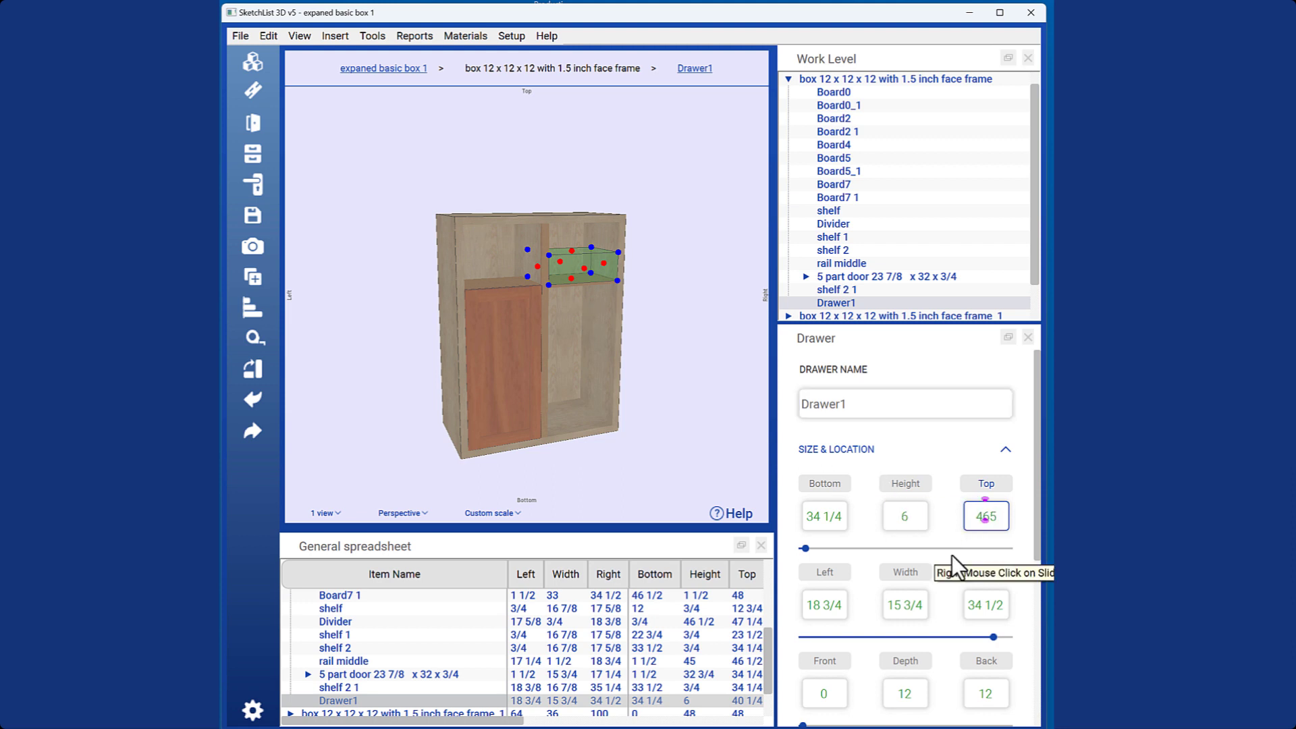
pyautogui.click(1001, 520)
pyautogui.press('Left')
pyautogui.write('.')
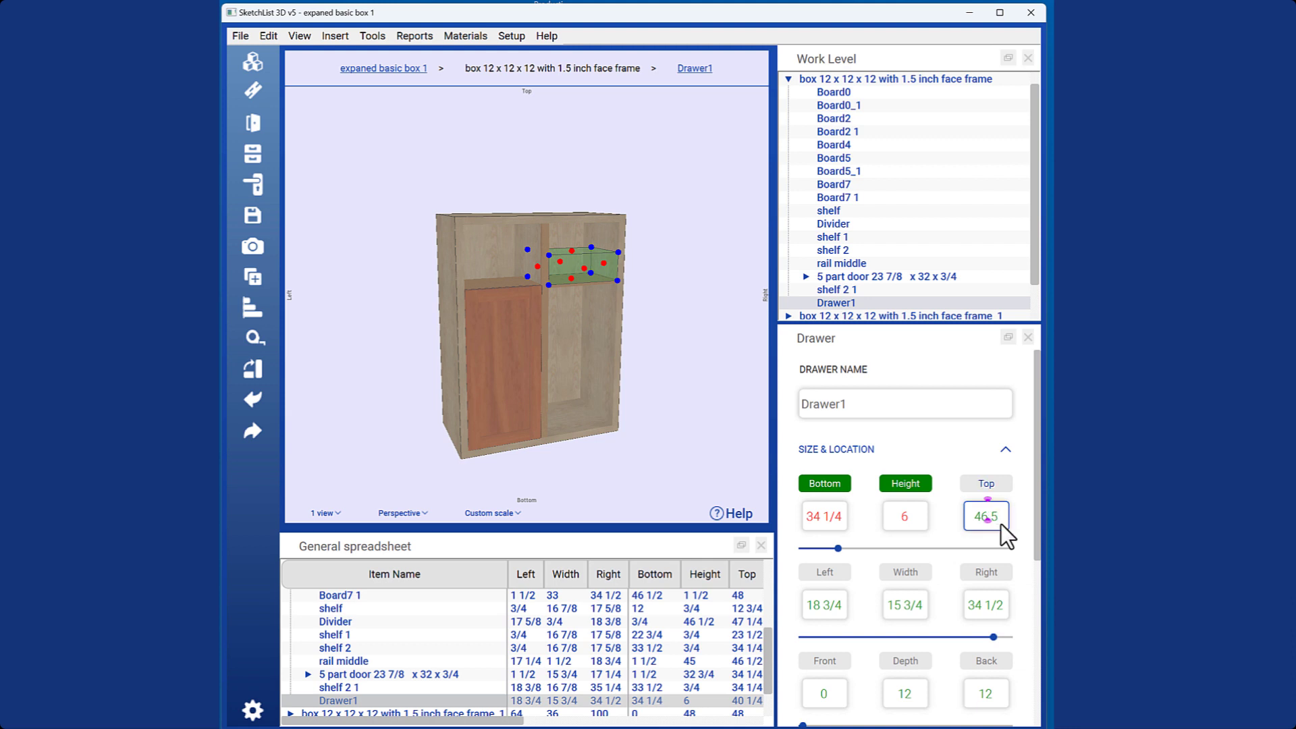
pyautogui.click(911, 488)
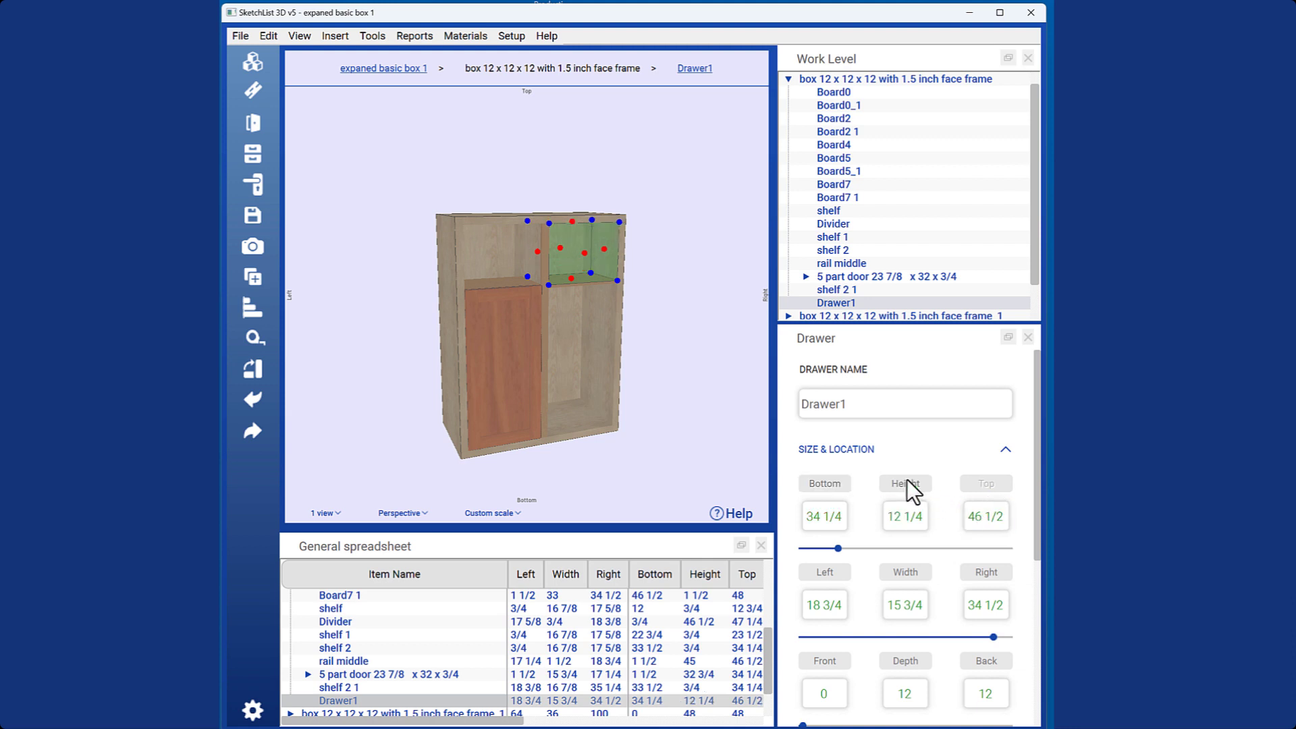
# Step: Inside the drawer, add an Oak 1 Solid board named front, 15.75 wide, 6 high and 3/4 thick, with the grain along its width
pyautogui.click(695, 69)
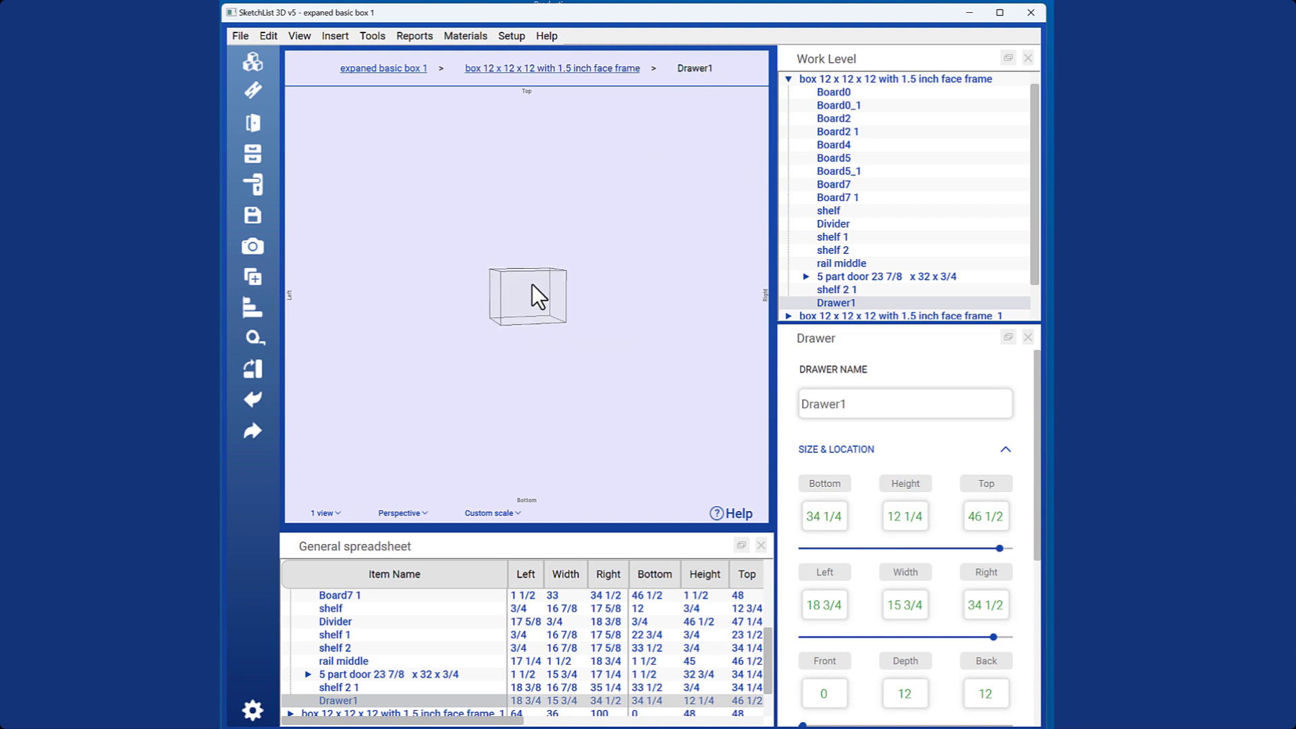
pyautogui.click(253, 95)
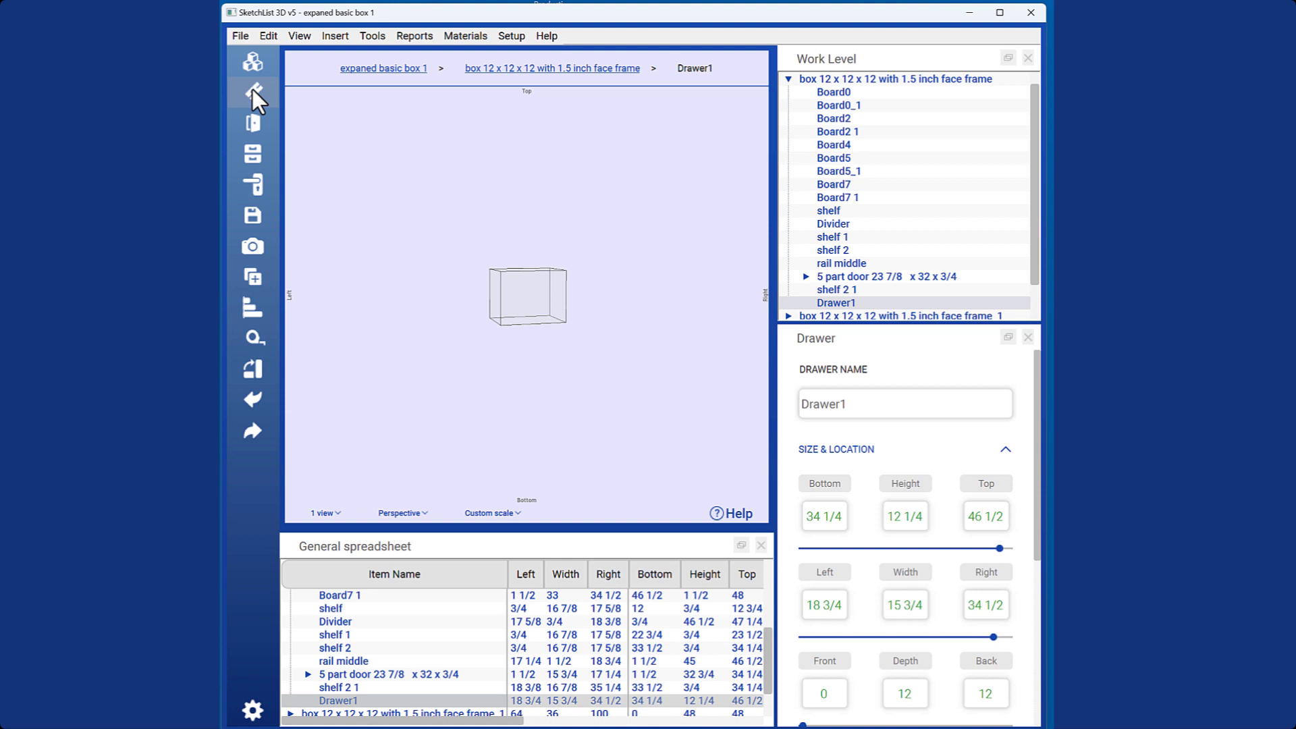
pyautogui.write('15.75')
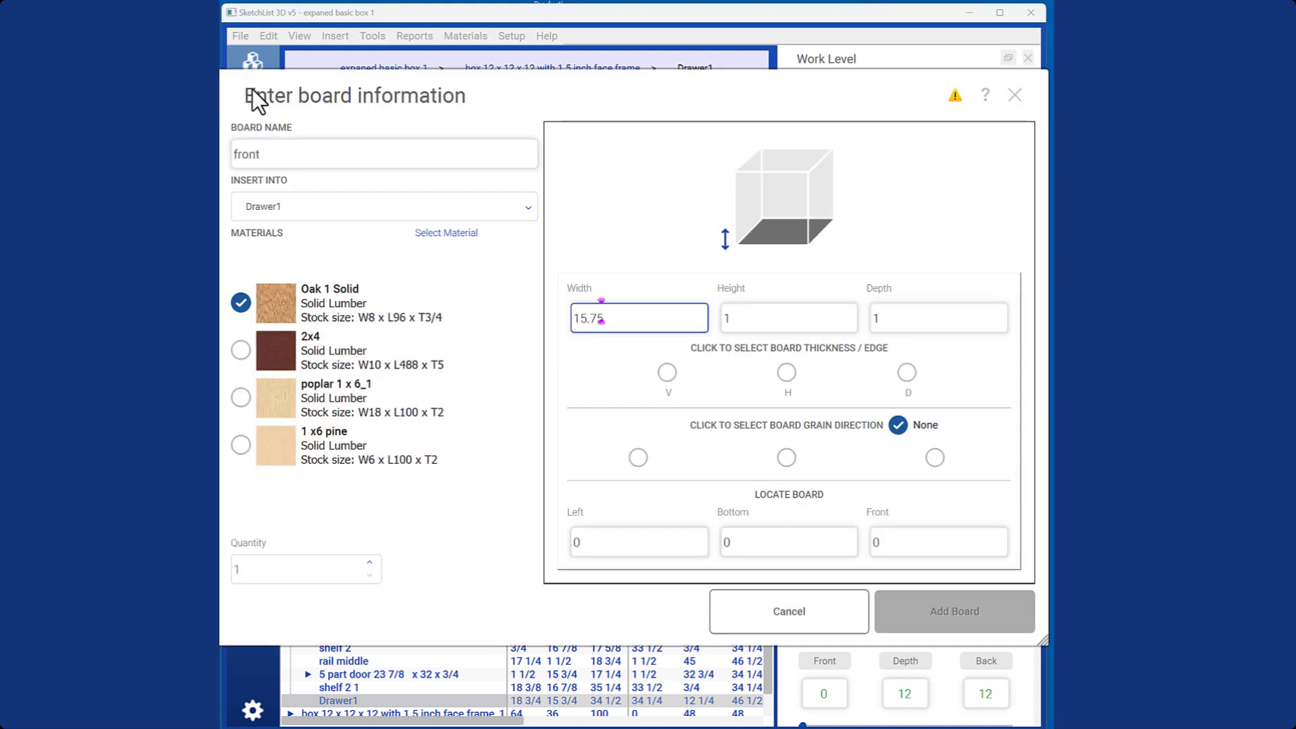
pyautogui.click(777, 324)
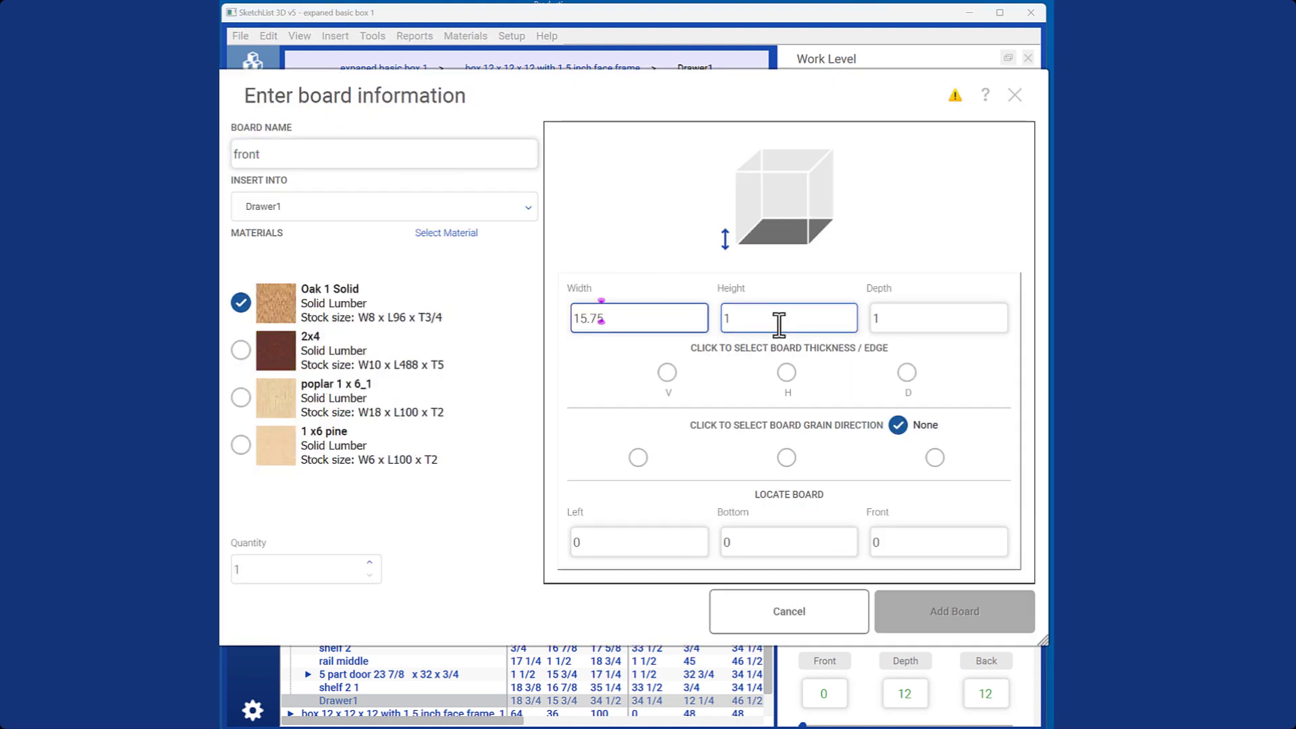
pyautogui.write('6')
pyautogui.click(887, 317)
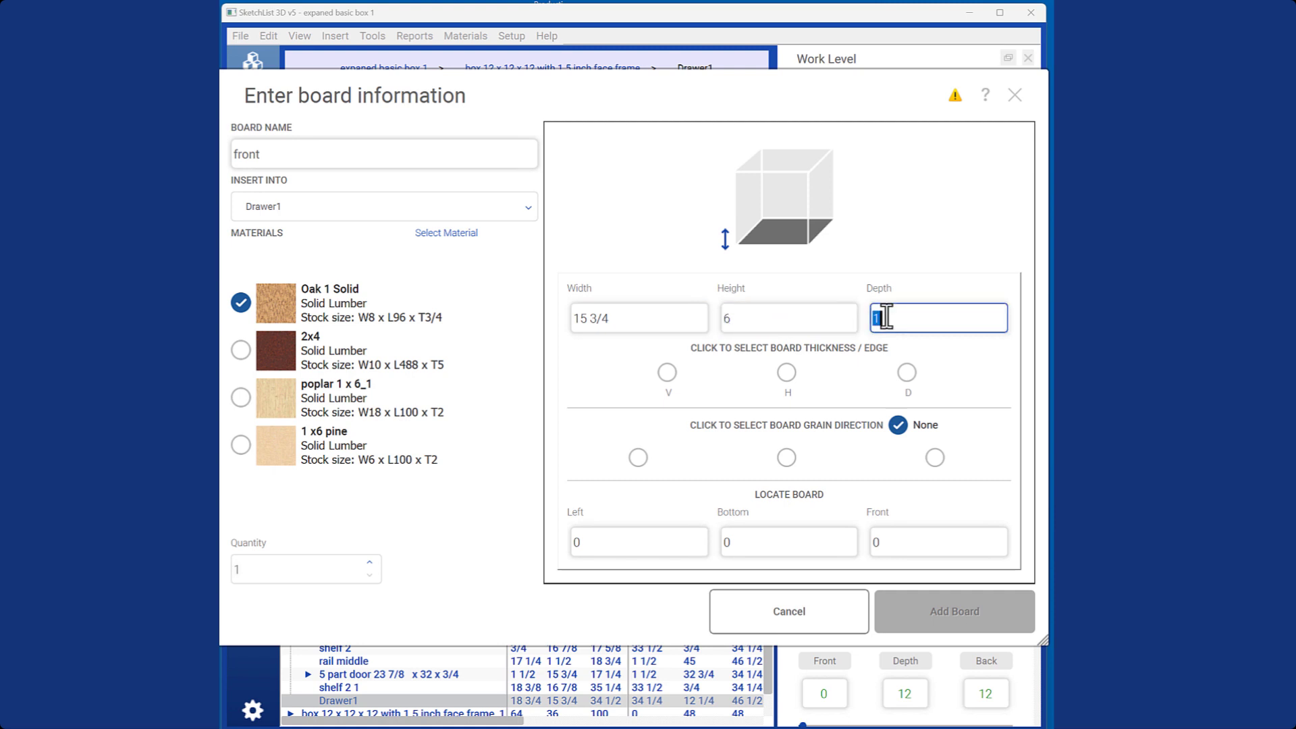
pyautogui.press('BackSpace')
pyautogui.write('3/4')
pyautogui.press('Tab')
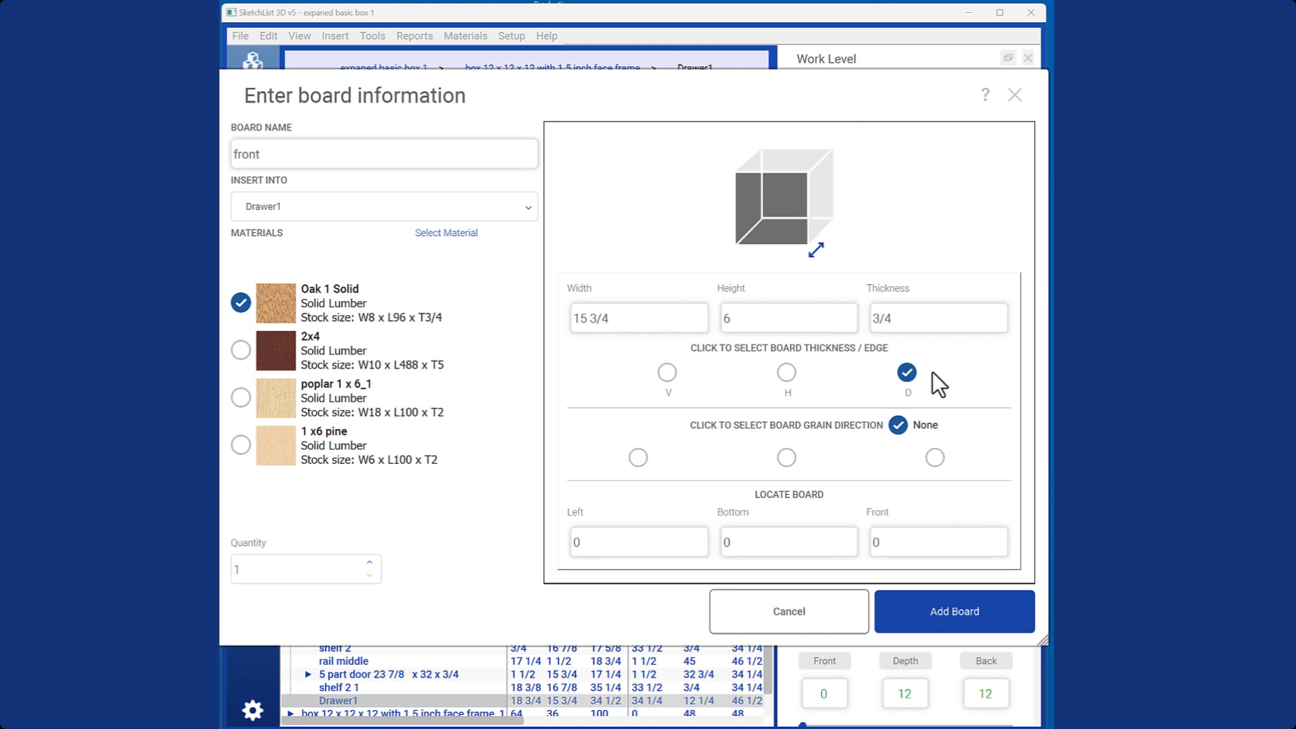
pyautogui.click(637, 459)
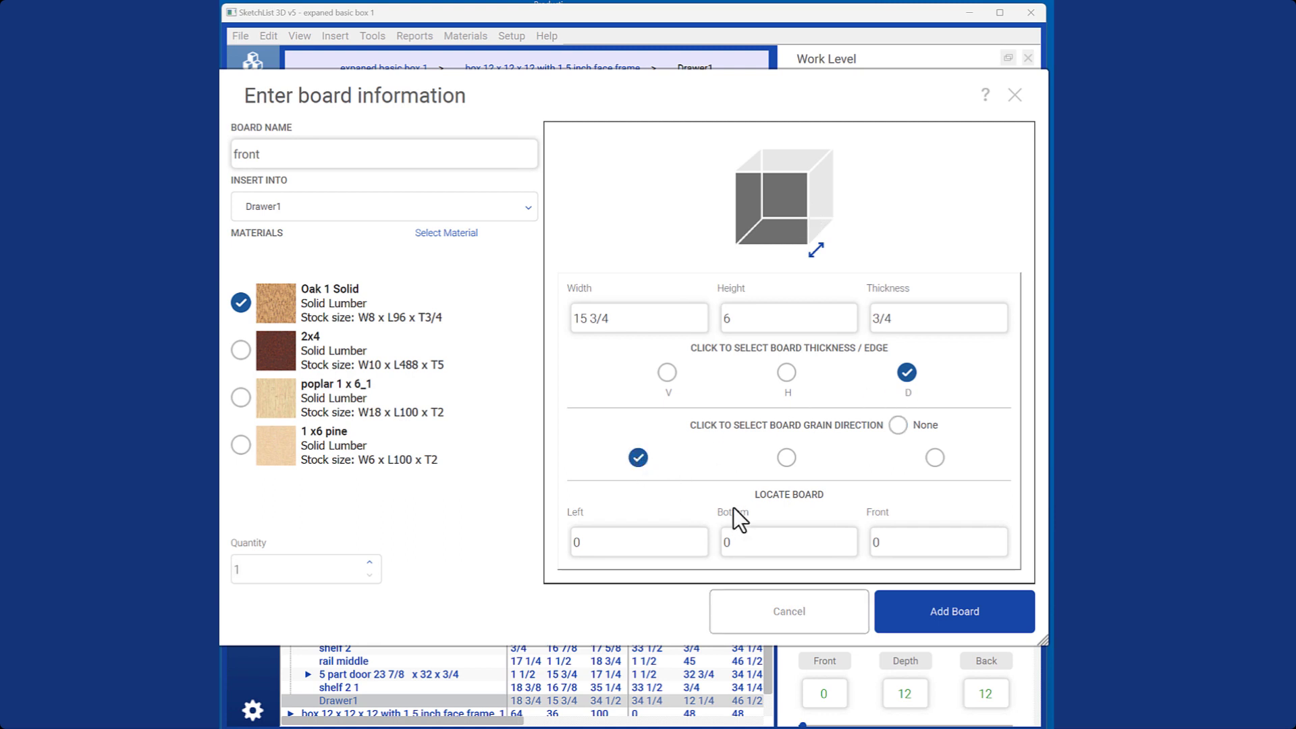
pyautogui.click(938, 614)
# Step: Clone the drawer's front board upward from the bottom with a fixed spacing of 0
pyautogui.scroll(-10, 844, 532)
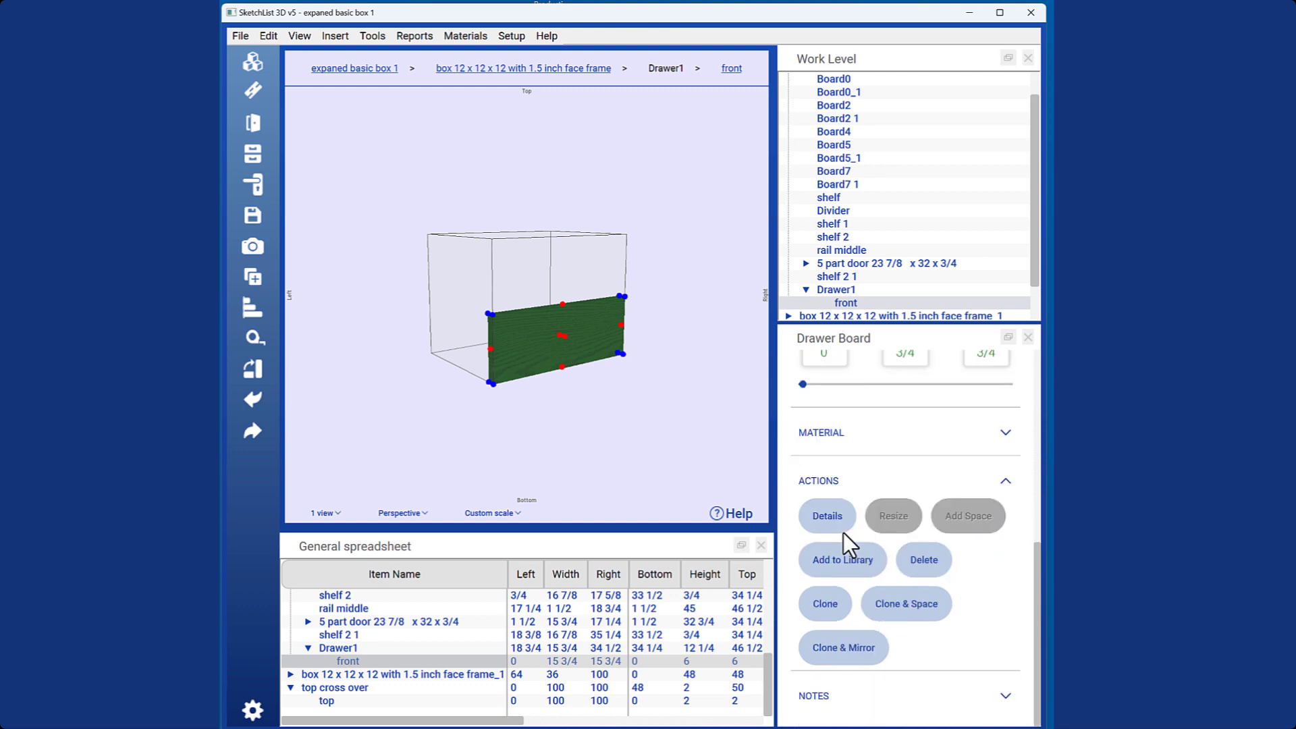
pyautogui.click(876, 614)
pyautogui.click(714, 186)
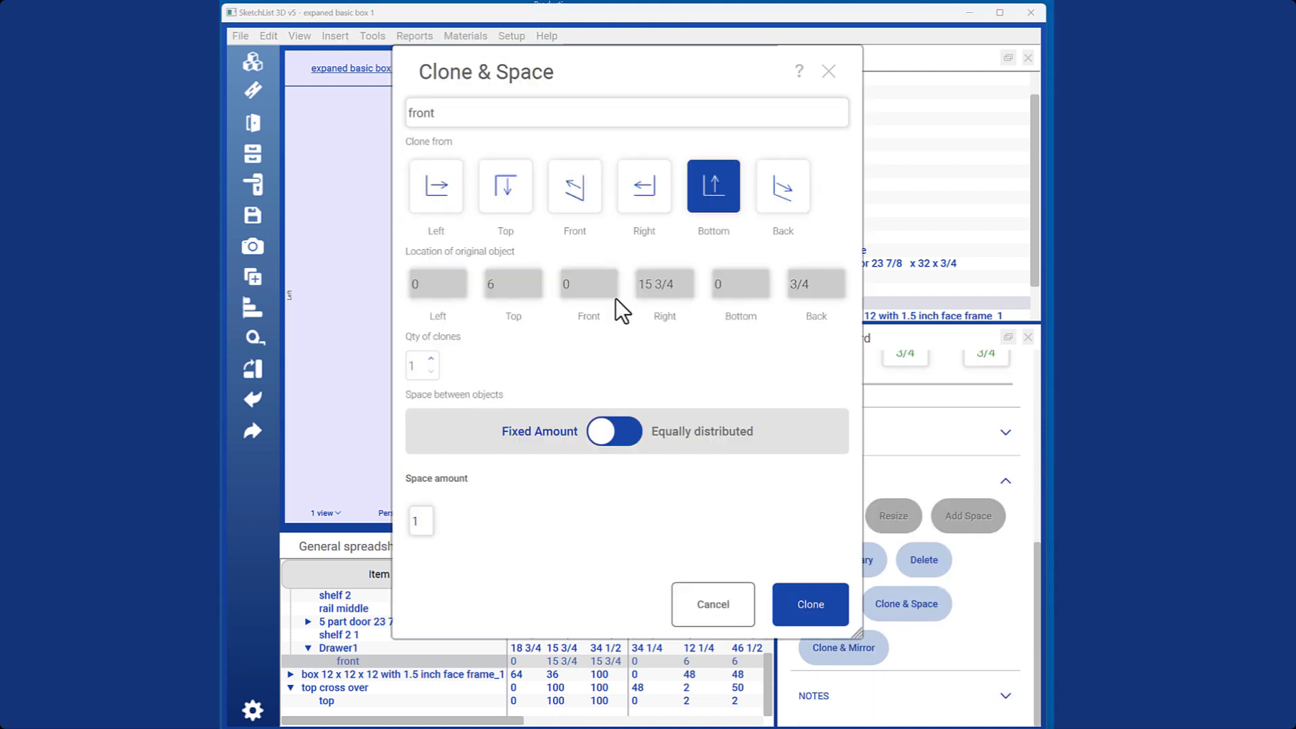
pyautogui.doubleClick(424, 517)
pyautogui.write('0')
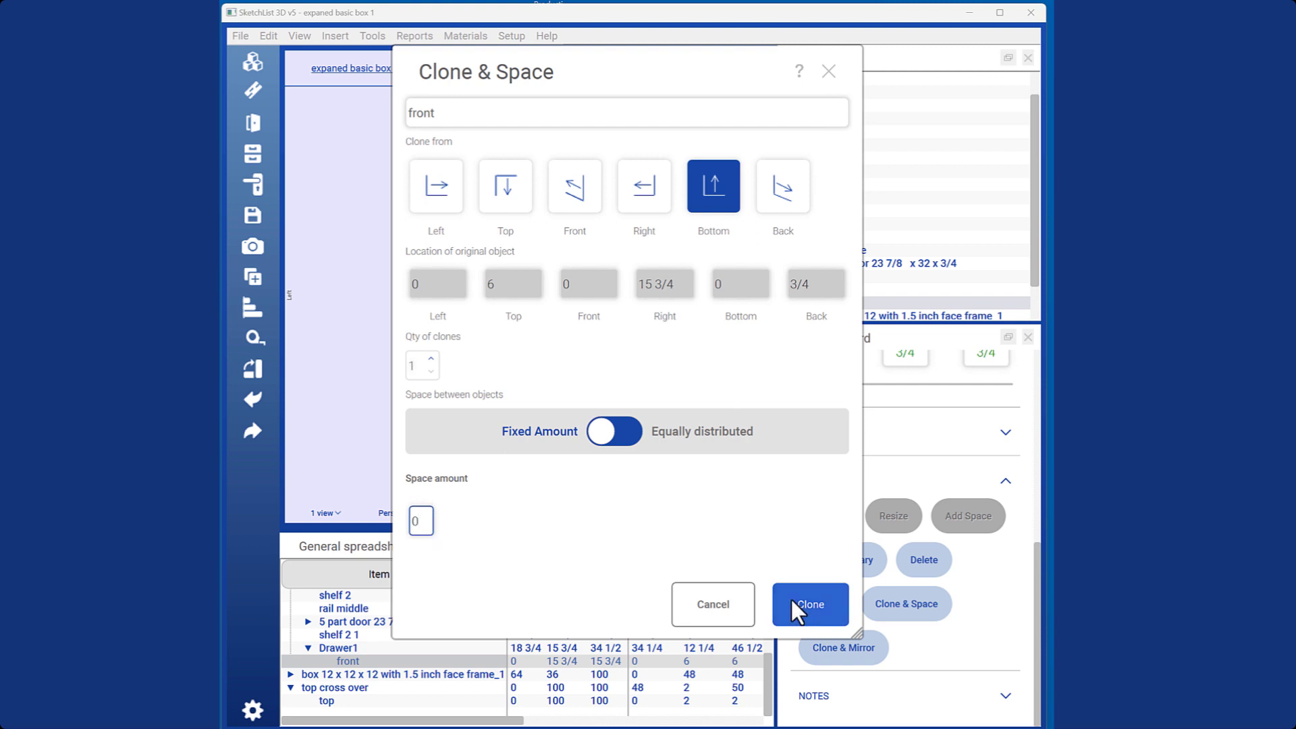
pyautogui.click(791, 599)
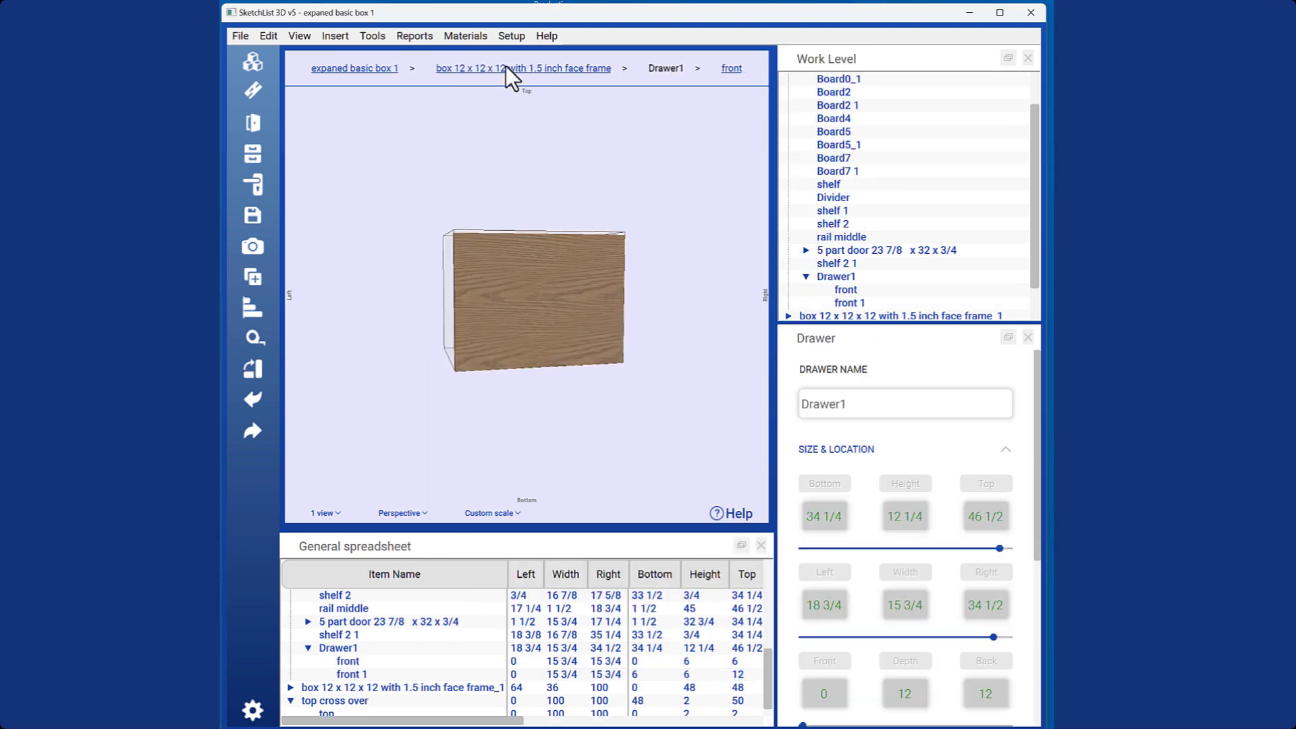
# Step: Return to the cabinet level and clone and mirror the drawer into the upper left opening
pyautogui.click(505, 66)
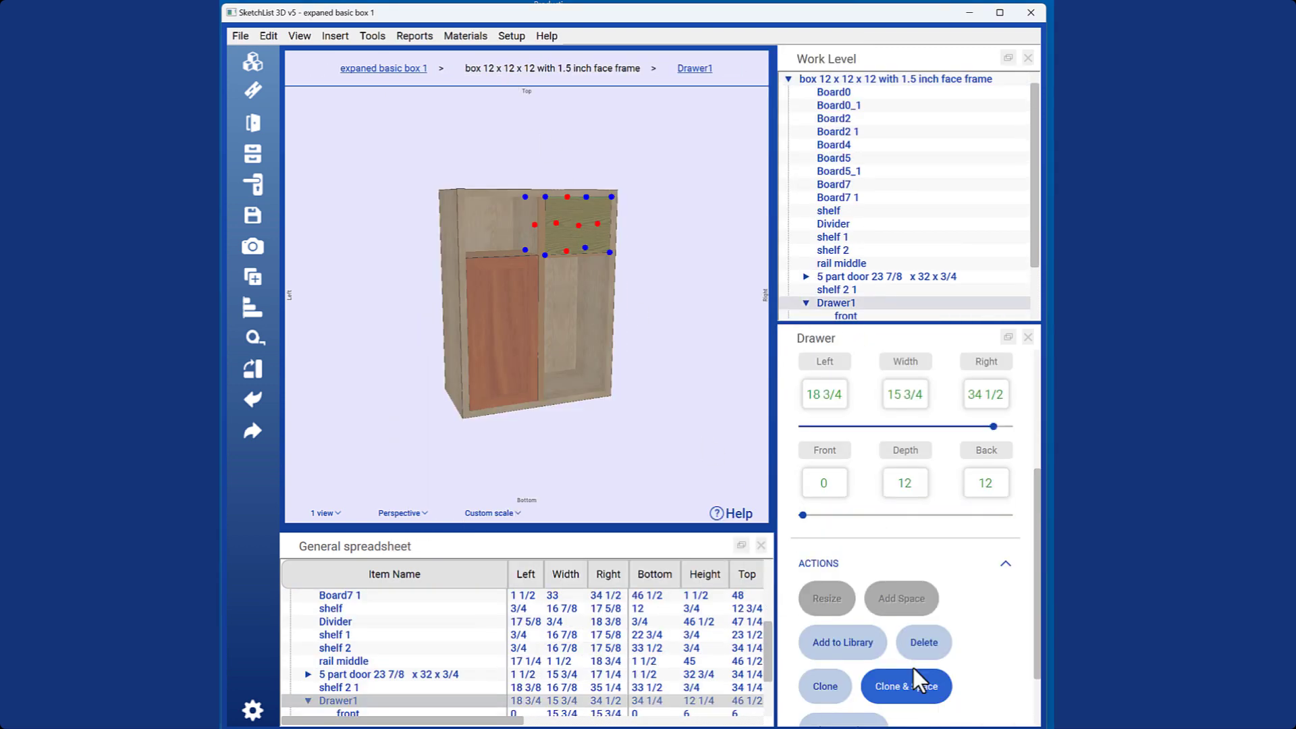
pyautogui.scroll(-1, 914, 667)
pyautogui.click(870, 648)
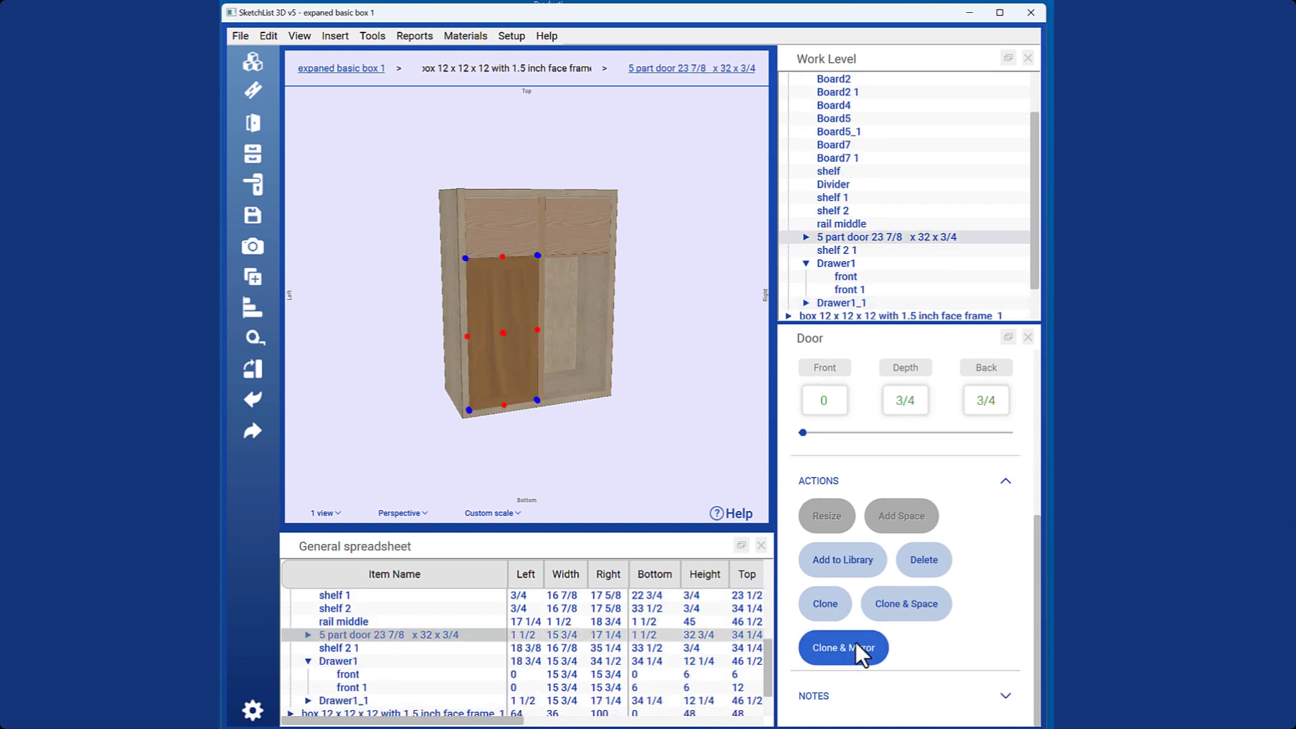
# Step: Clone and mirror the 5 part door into the lower right opening, and return to the whole project
pyautogui.click(856, 645)
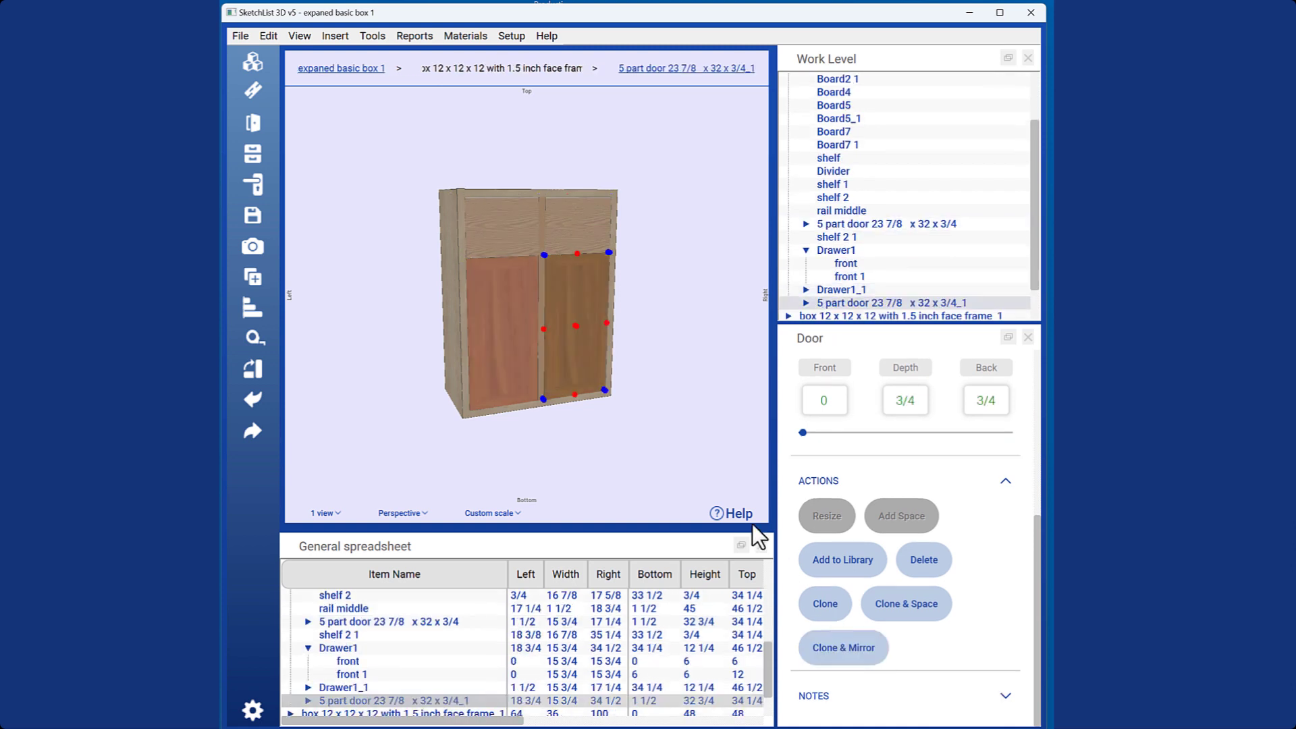
pyautogui.click(354, 69)
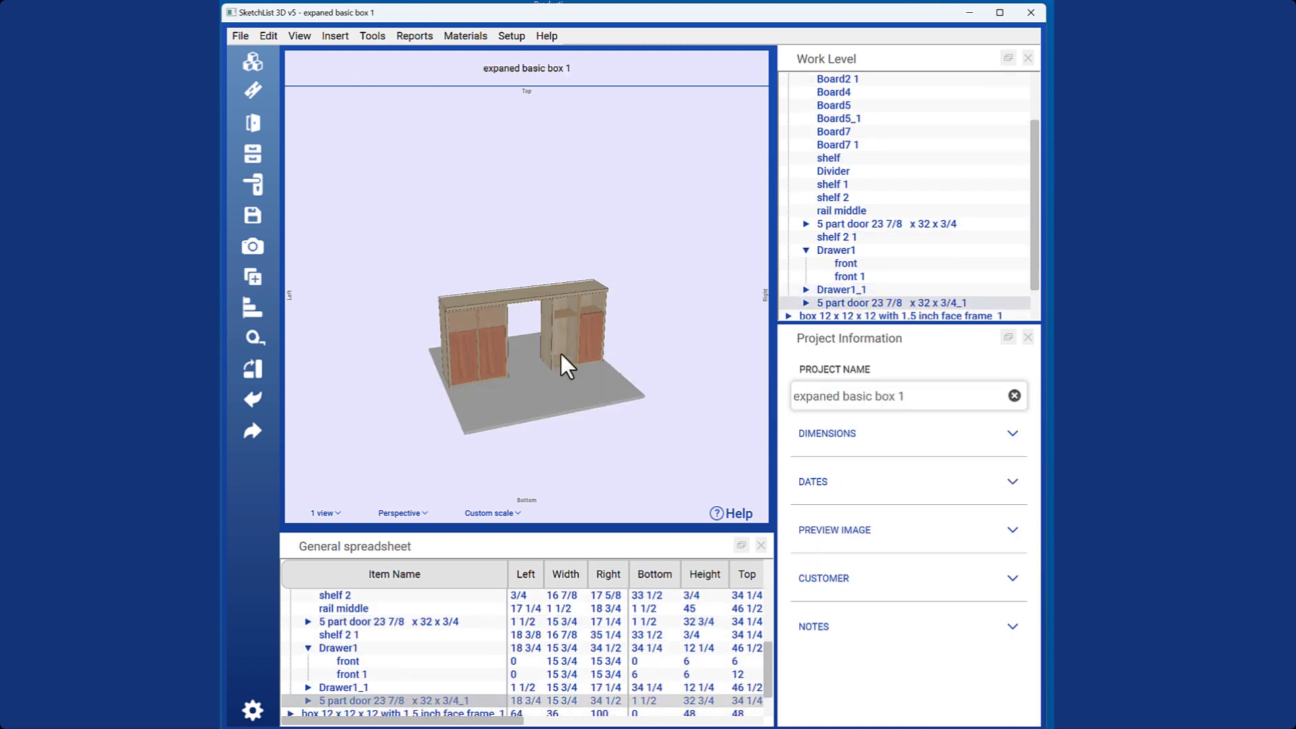
pyautogui.moveTo(592, 397); pyautogui.dragTo(586, 367)
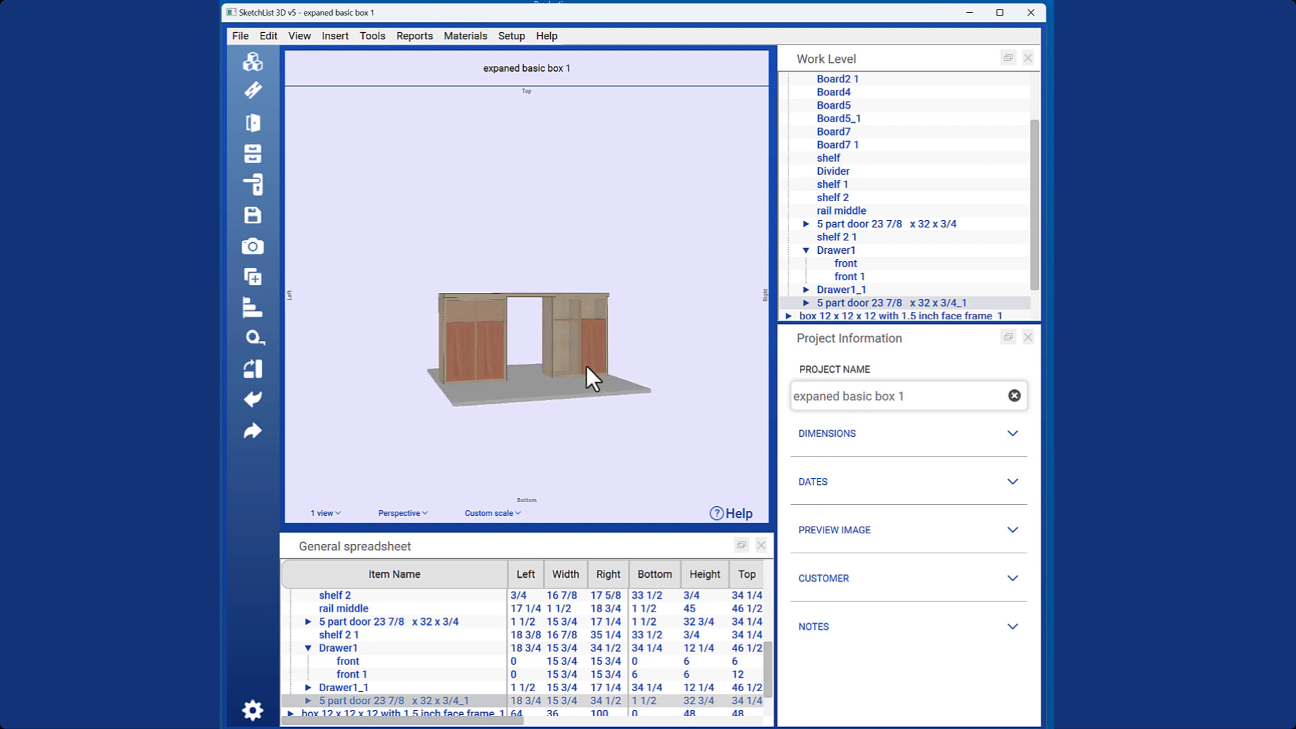